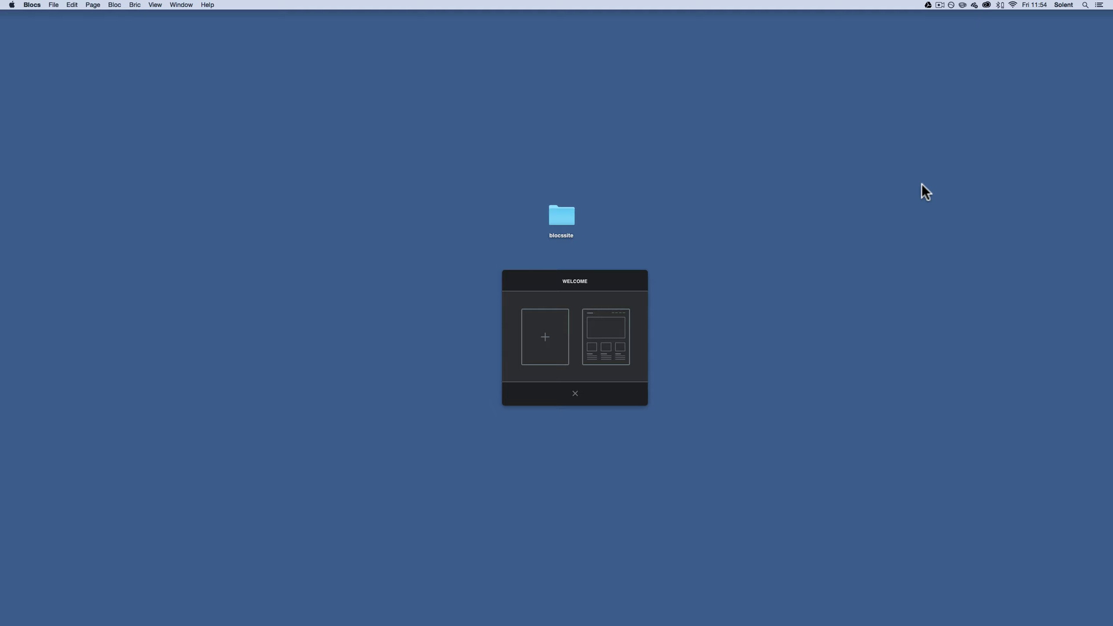
double_click(565, 214)
double_click(677, 180)
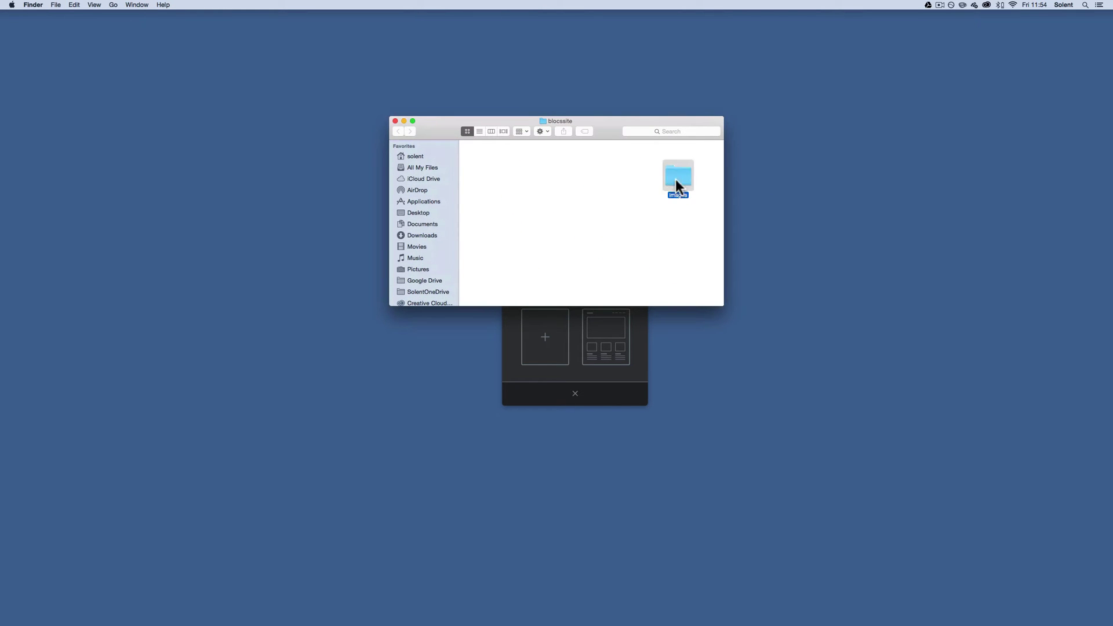
scroll(659, 262, "down", 1)
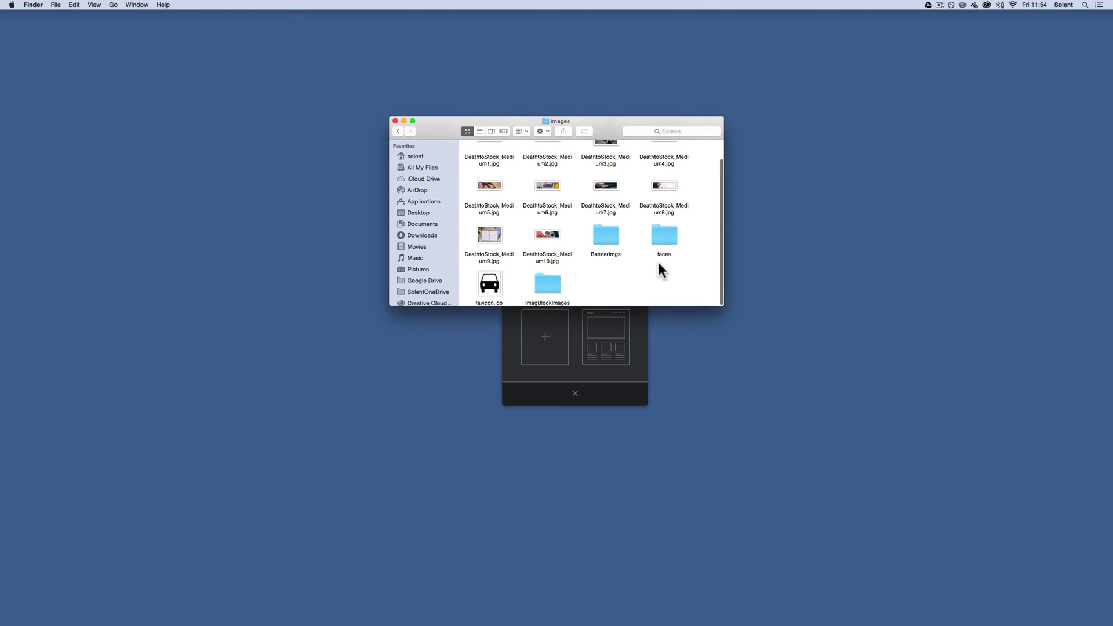
left_click(395, 121)
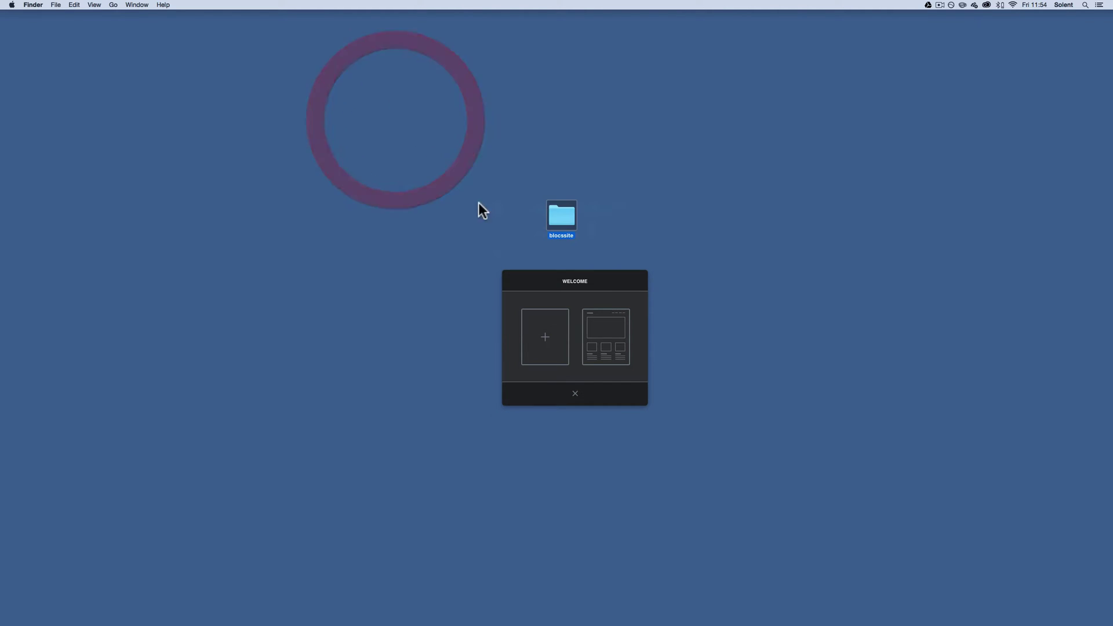
- Start a new blank Blocs project from the Welcome panel
left_click(545, 337)
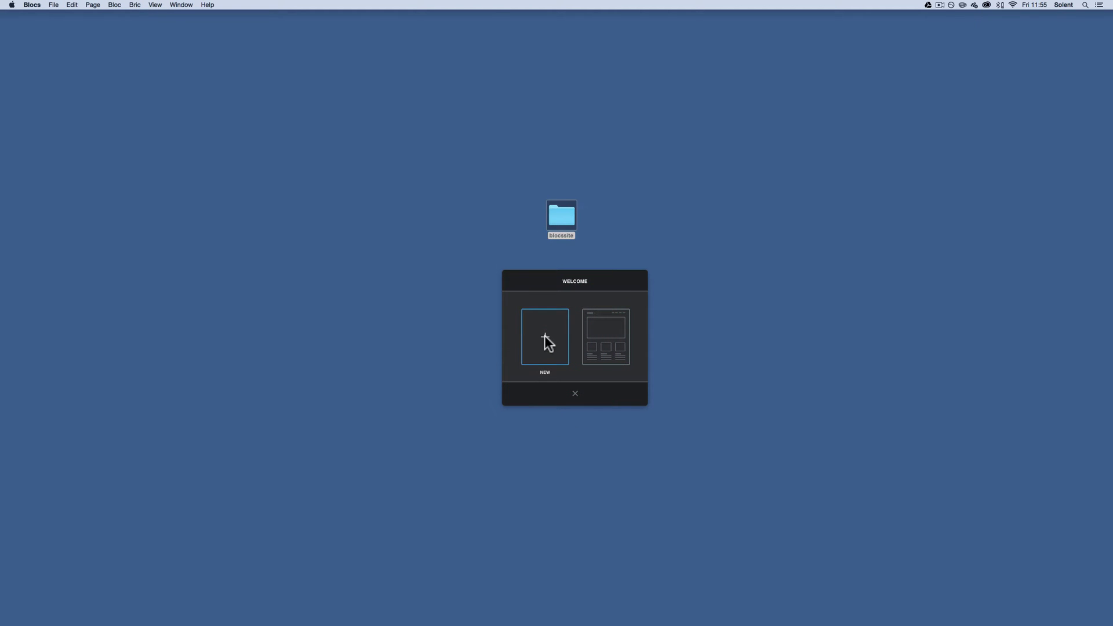
left_click(545, 336)
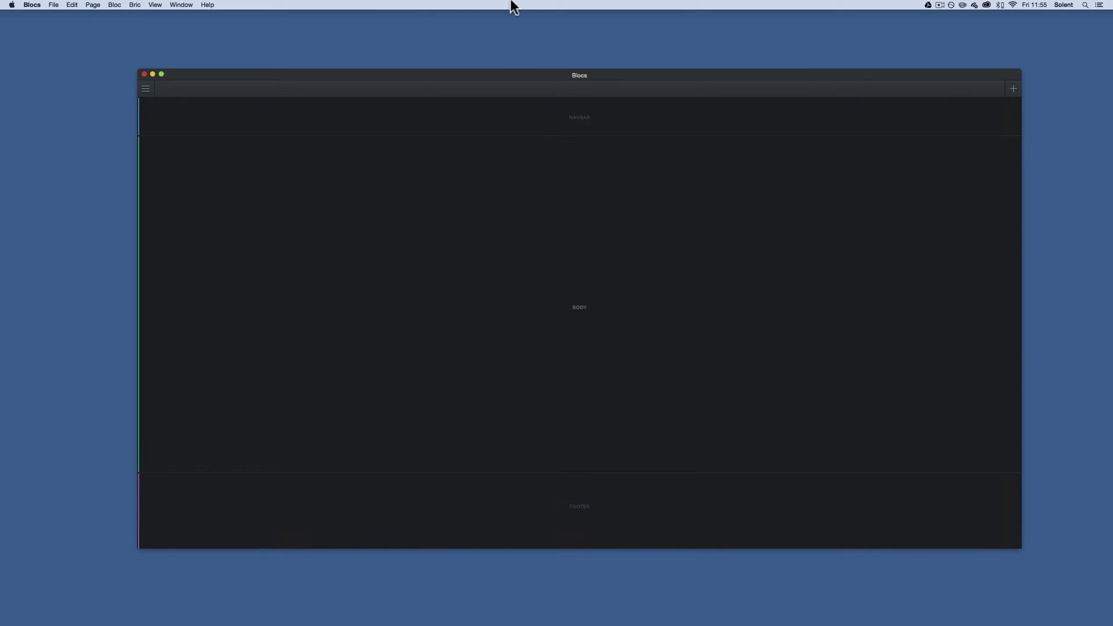
left_click_drag(468, 73, 454, 58)
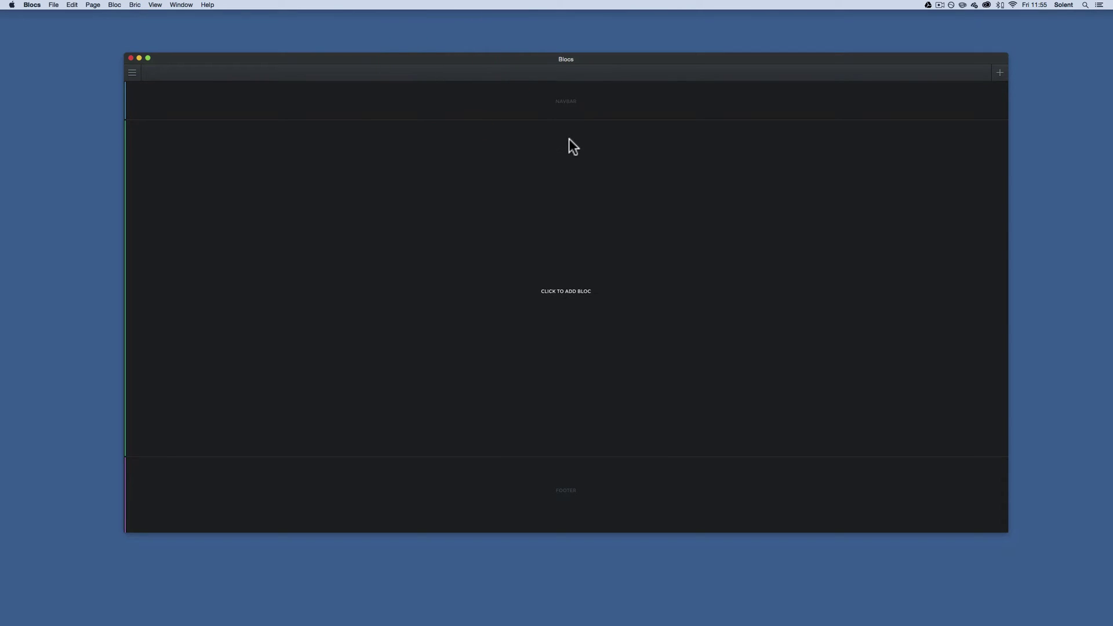
- Save the new project as My Site in the blocssite folder
left_click(53, 4)
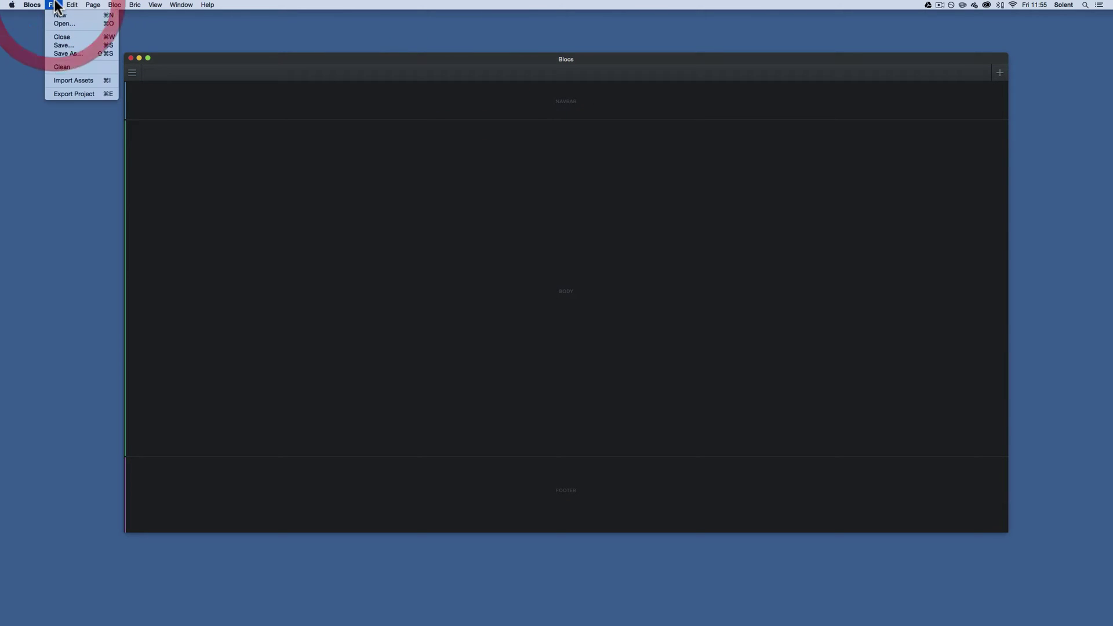
left_click(79, 42)
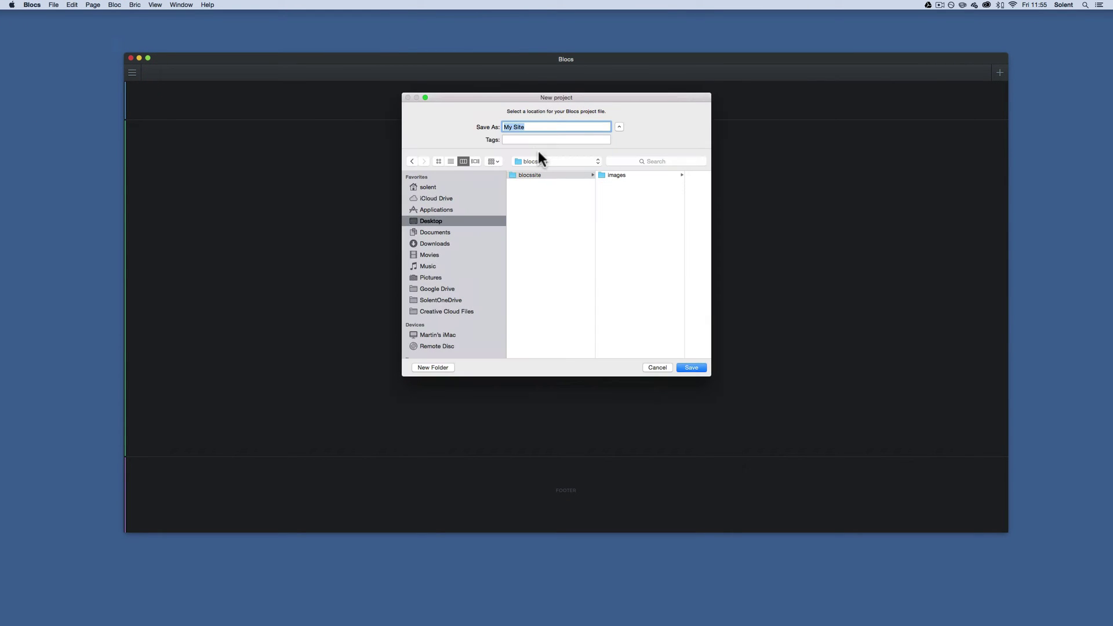
left_click(537, 174)
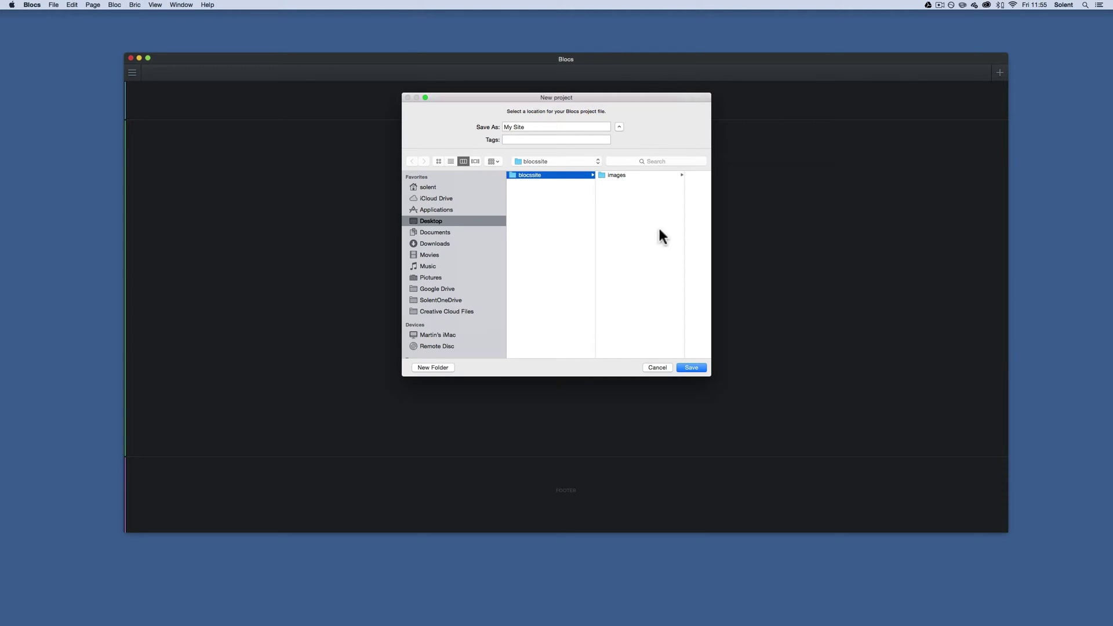
left_click(701, 367)
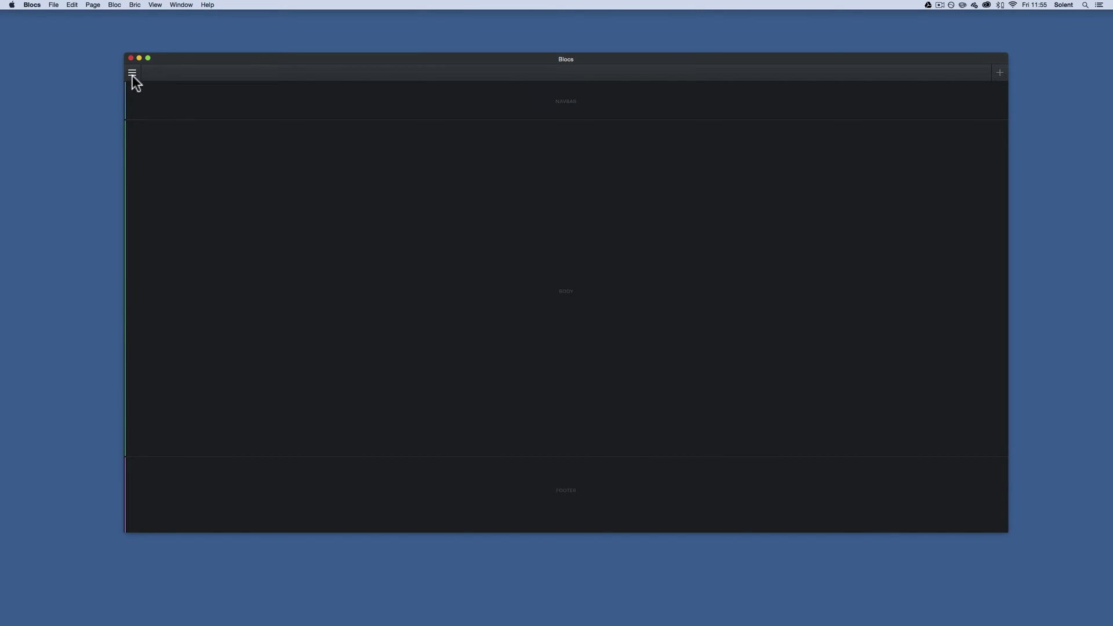
- Open the settings sidebar and look through its Site, Page and Bloc tabs
left_click(134, 5)
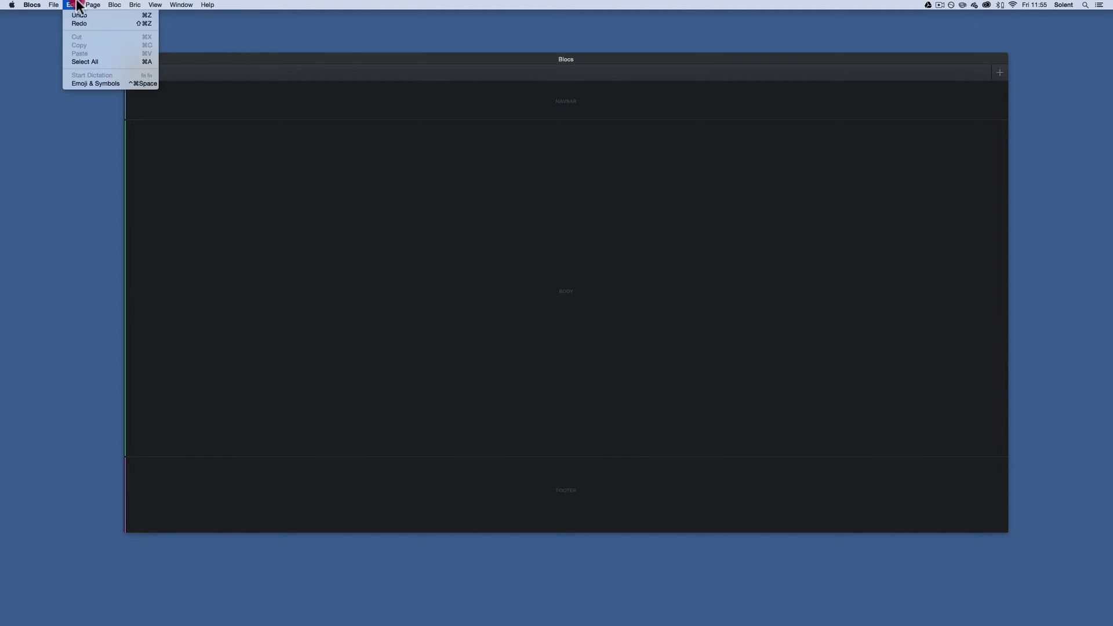
left_click(134, 73)
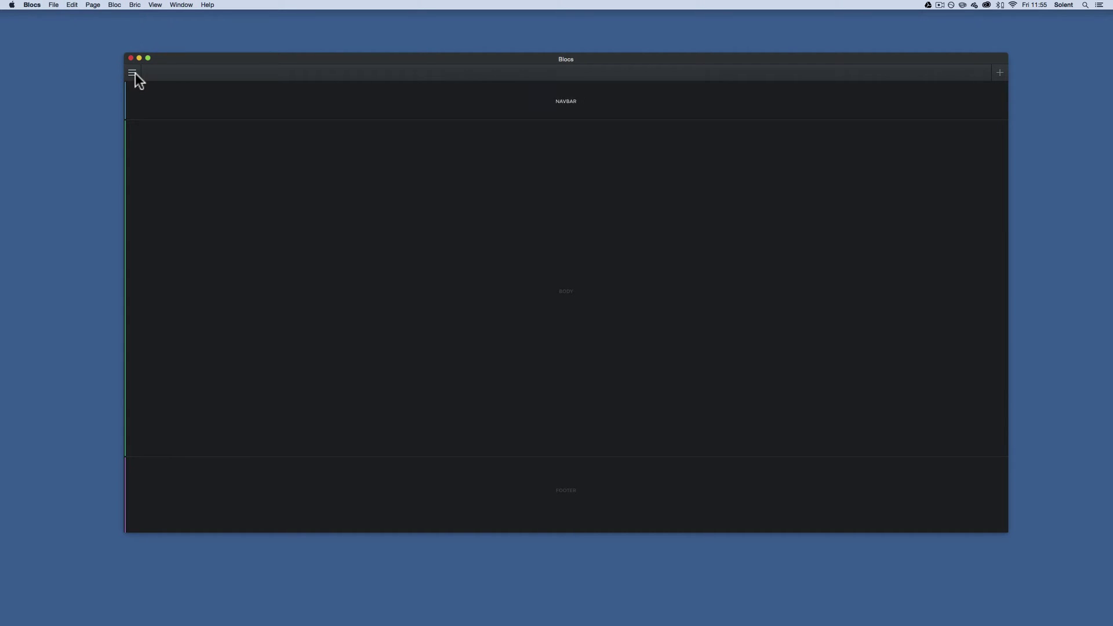
left_click(134, 73)
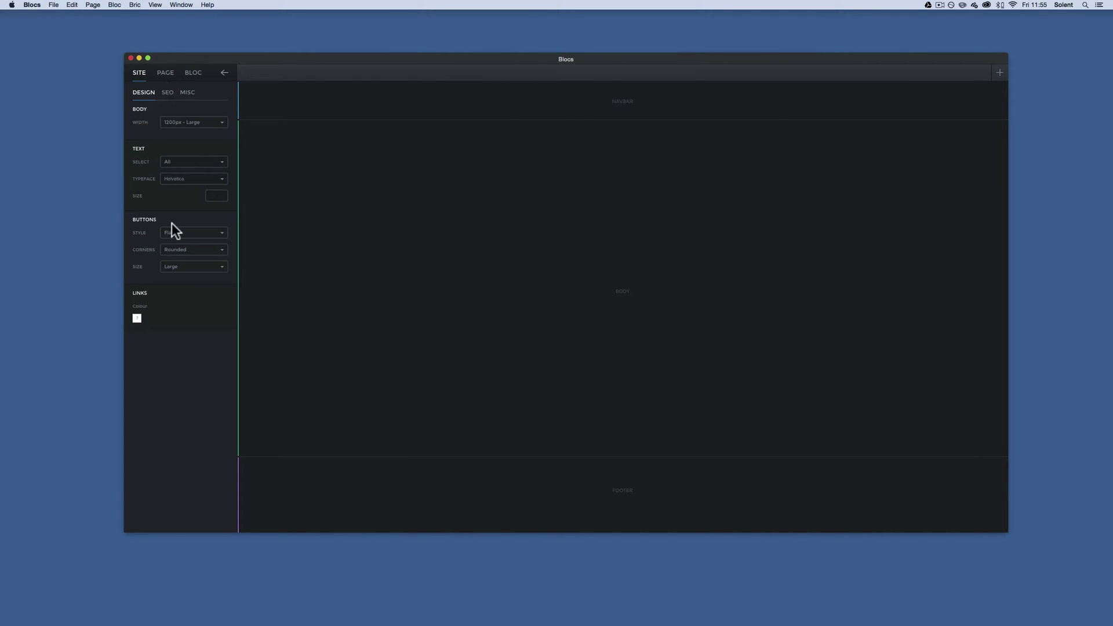
left_click(166, 72)
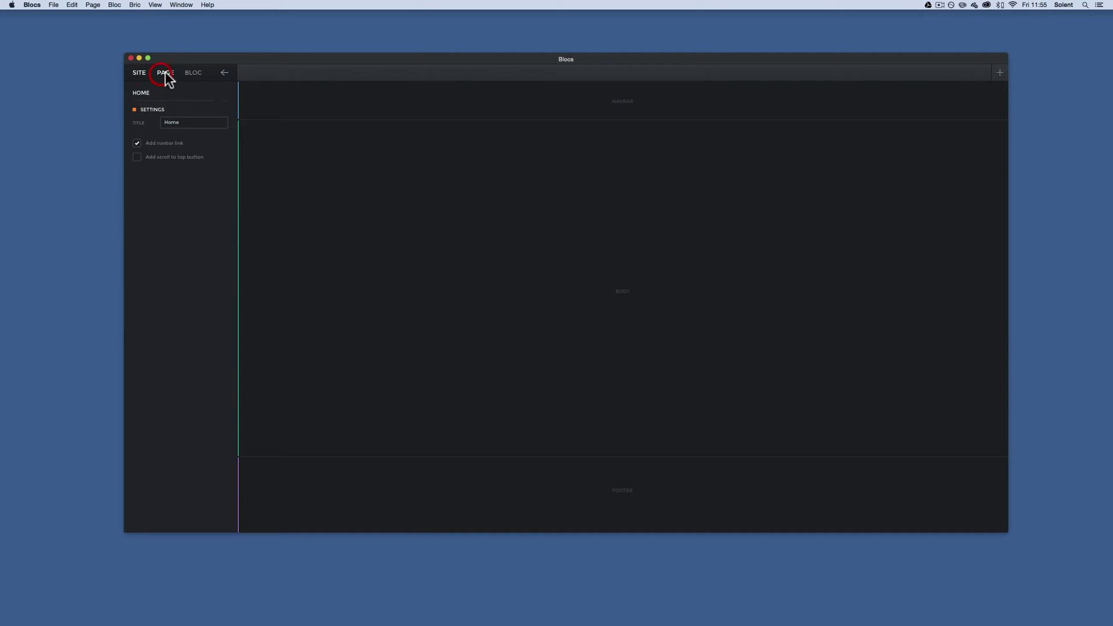
left_click(195, 73)
left_click(142, 73)
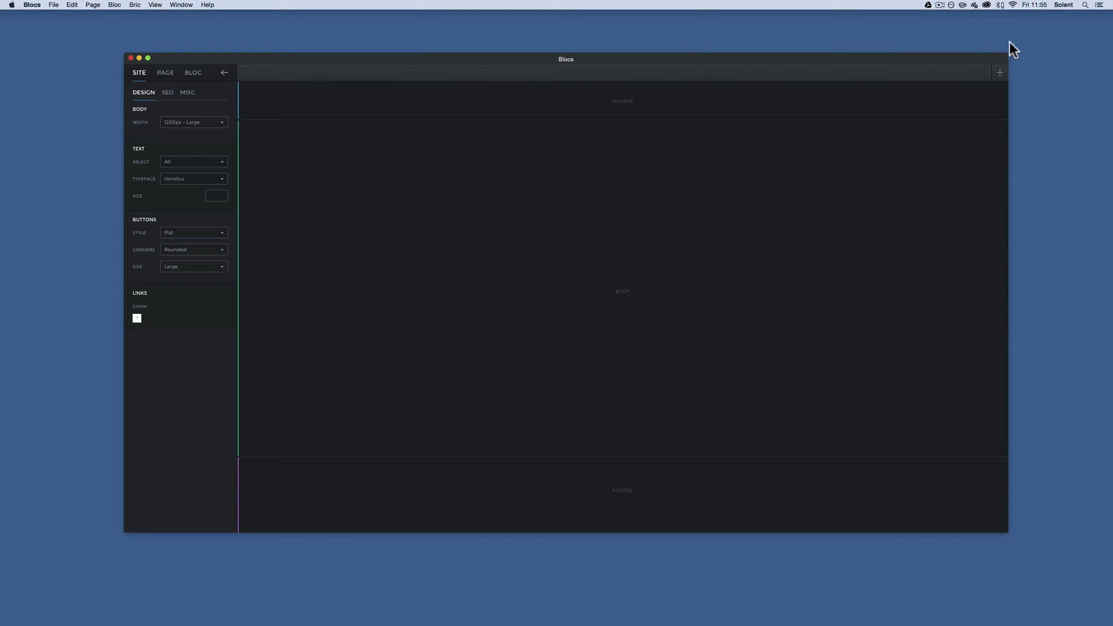
- Start and cancel a new page, recheck the tabs, and open Site > Misc favicon settings
left_click(999, 74)
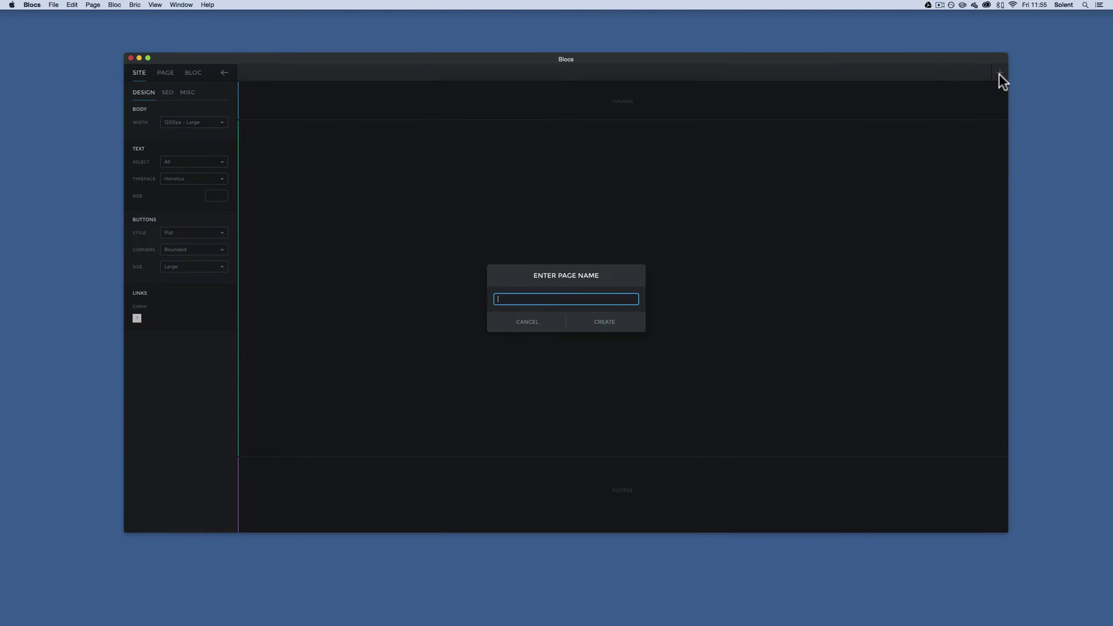
left_click(527, 323)
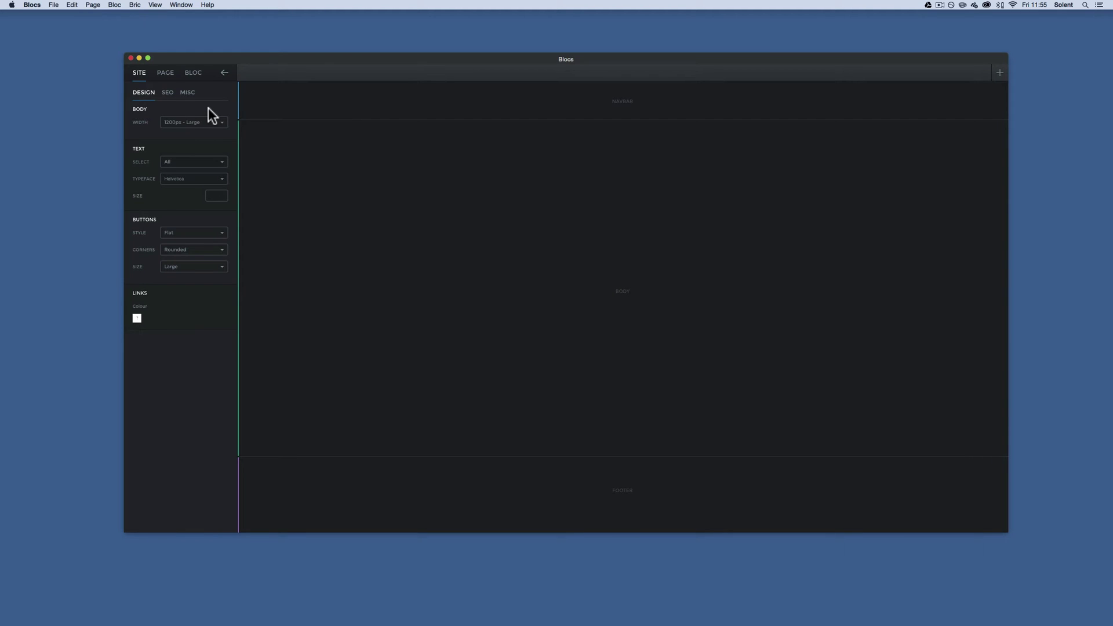
left_click(165, 72)
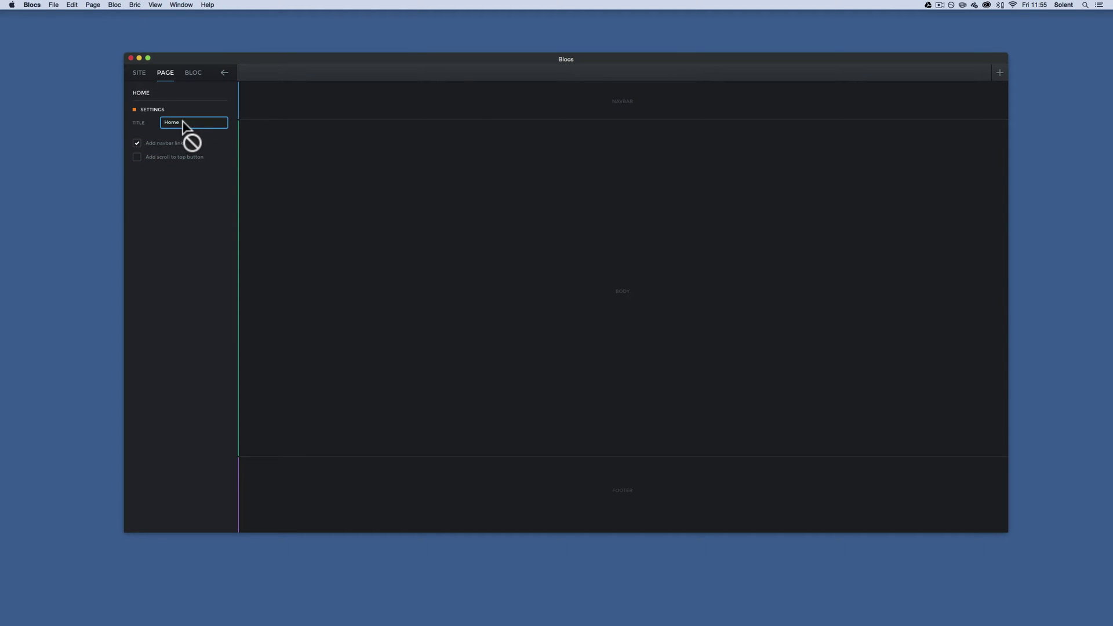
left_click(189, 72)
left_click(138, 74)
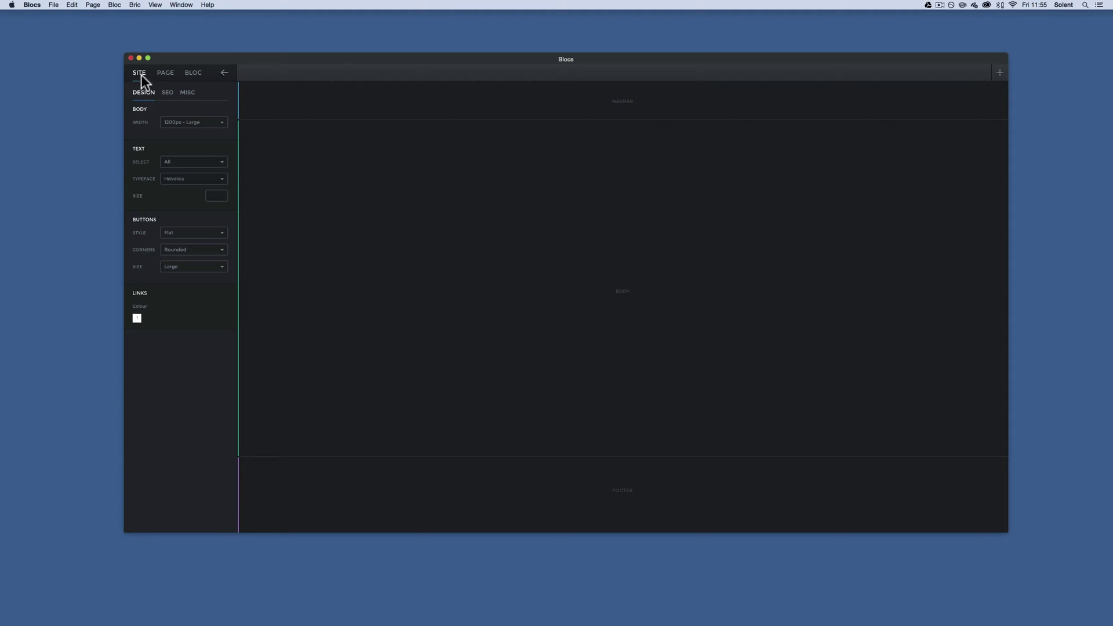
left_click(169, 92)
left_click(189, 92)
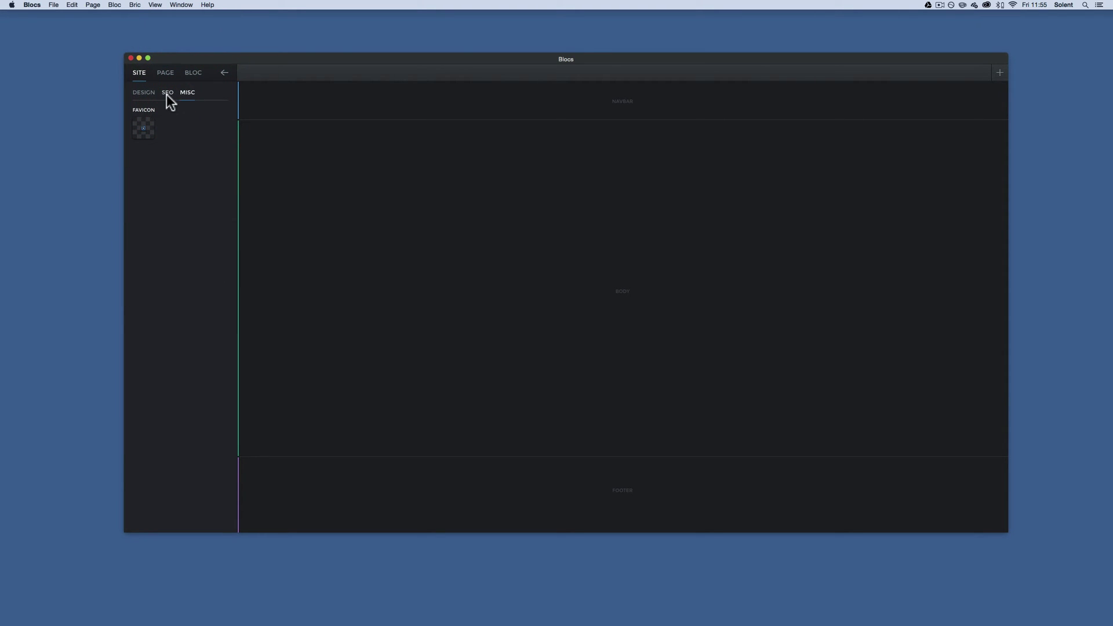
- Set the site SEO title to 'My Blocs Site' and review keywords, description and analytics fields
left_click(166, 94)
left_click(152, 135)
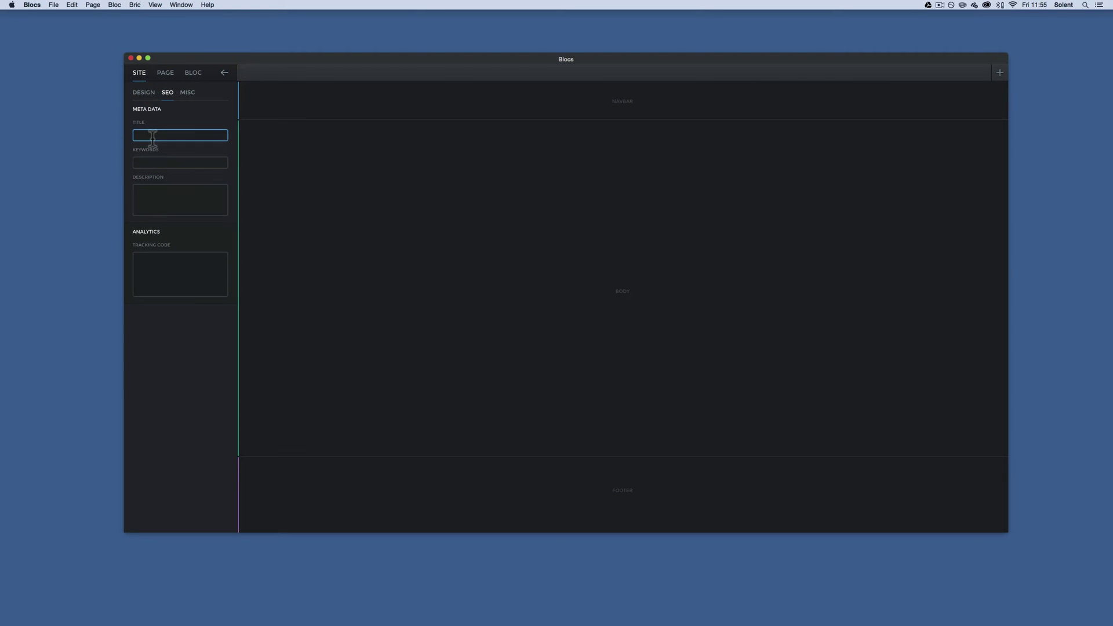
type("My Blocs Site")
left_click(145, 165)
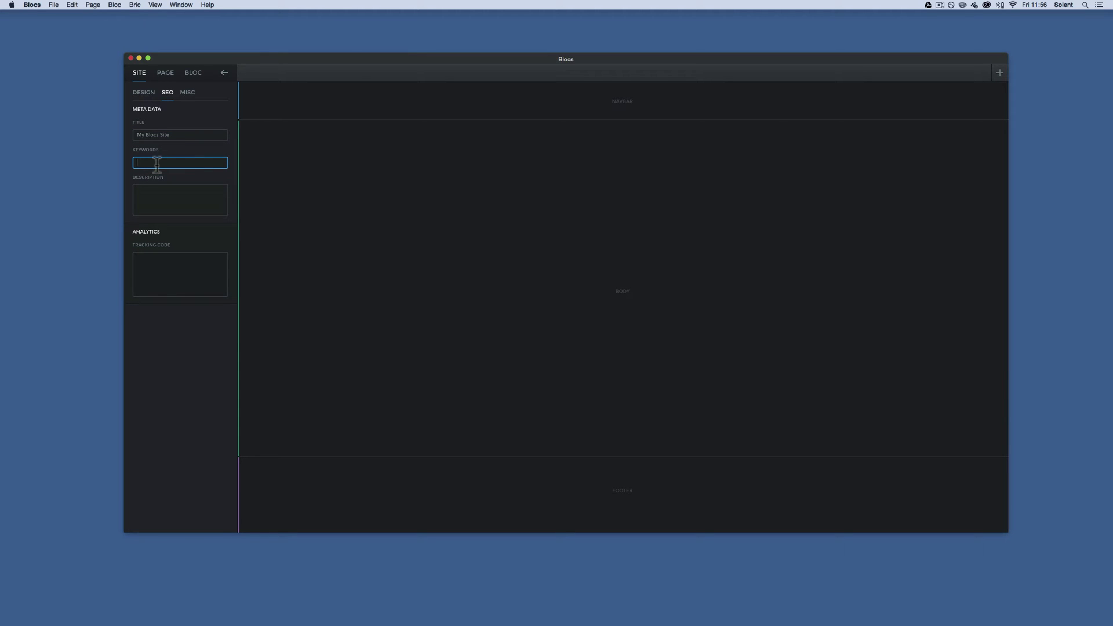
left_click(154, 196)
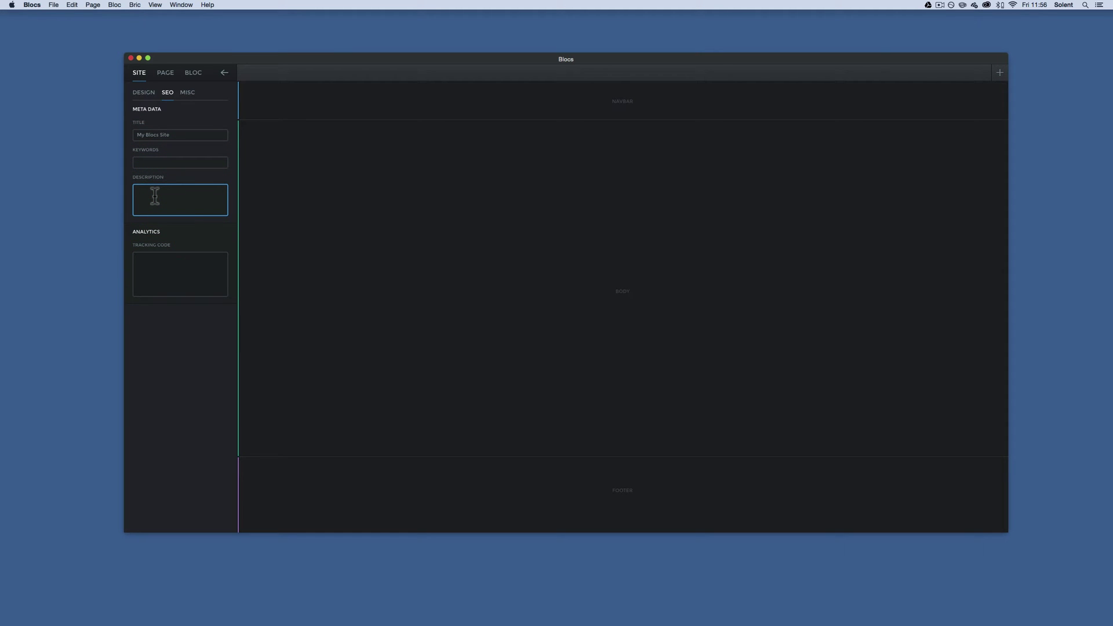
left_click(150, 266)
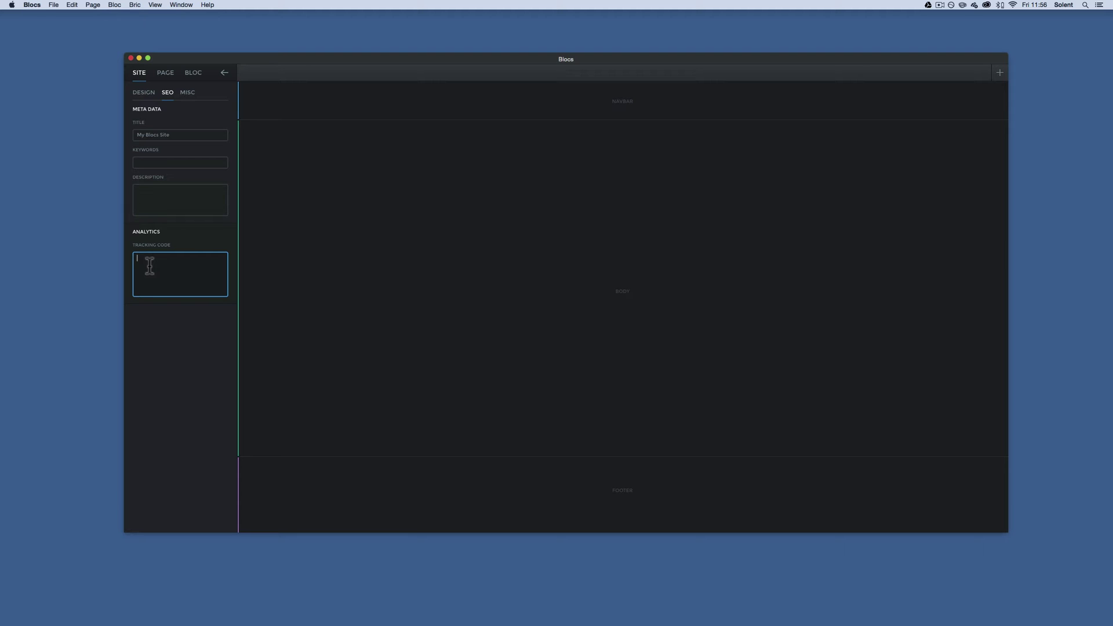
left_click(186, 96)
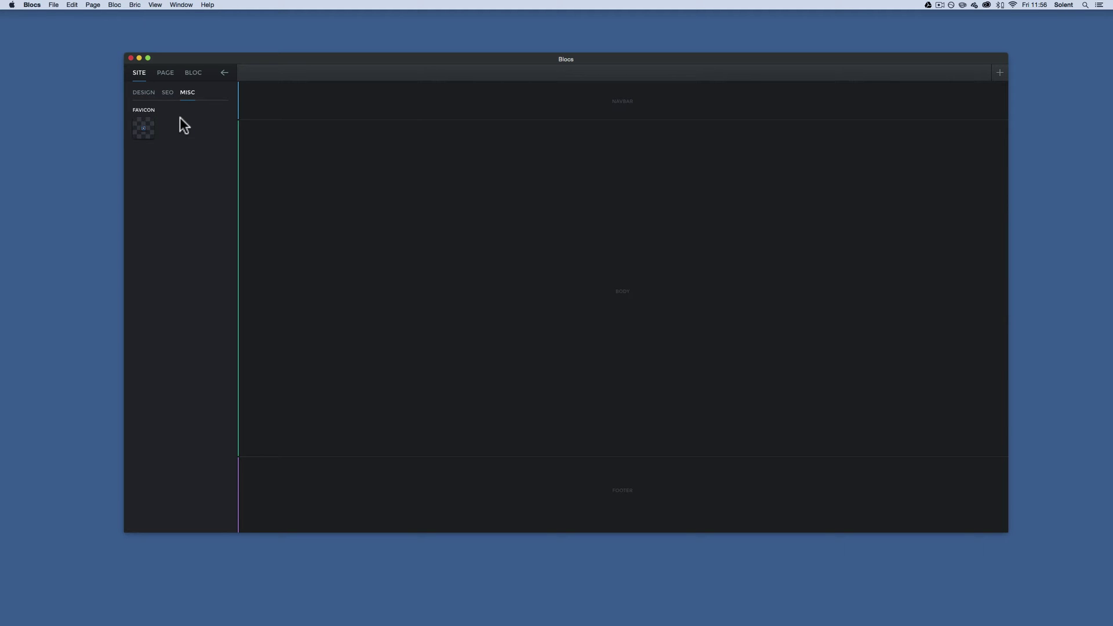
- Import all ten stock photos from the images folder into the project assets
left_click(52, 4)
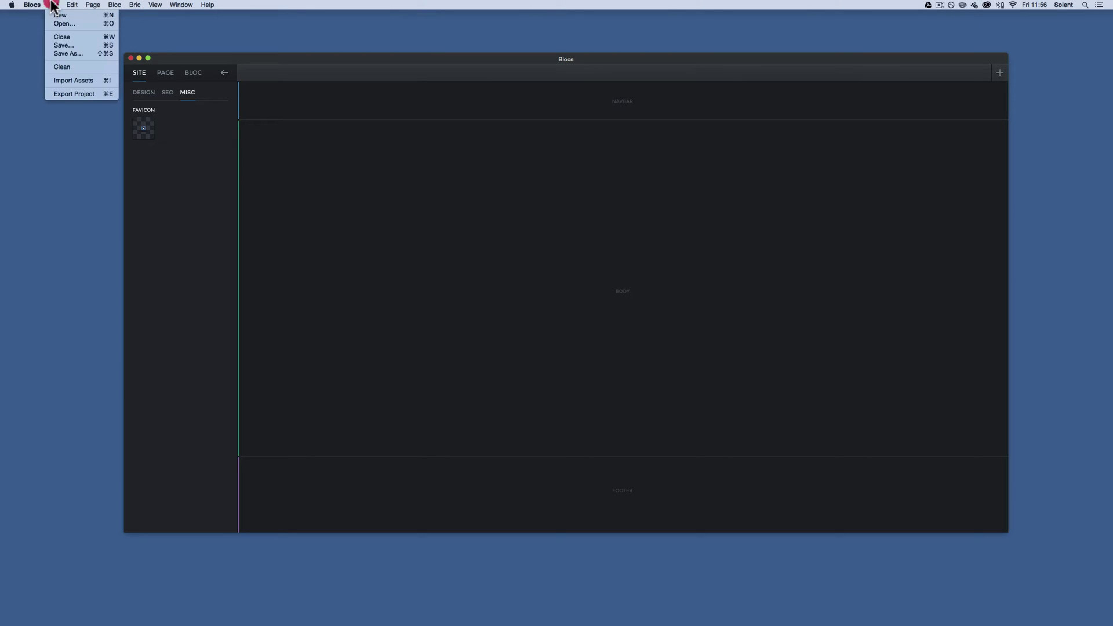
left_click(78, 79)
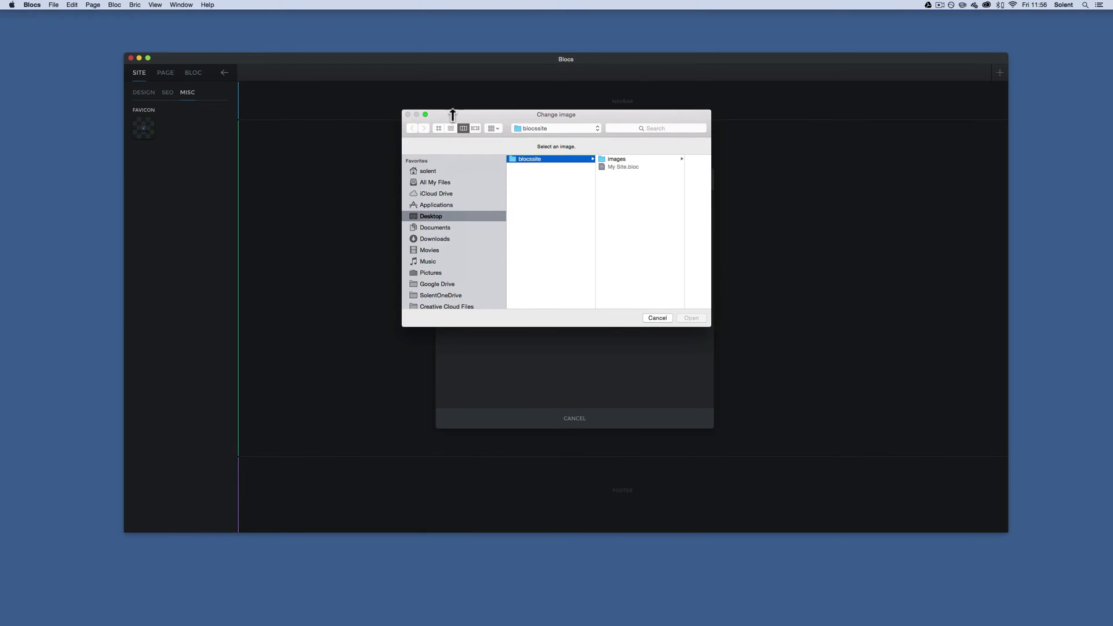
left_click(617, 158)
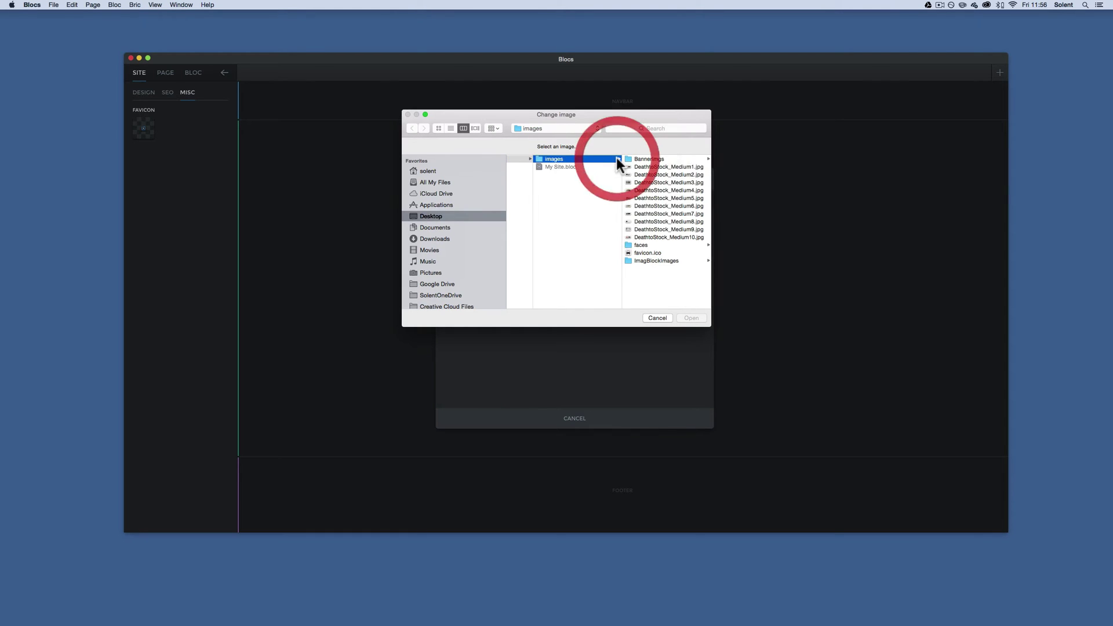
left_click(655, 167)
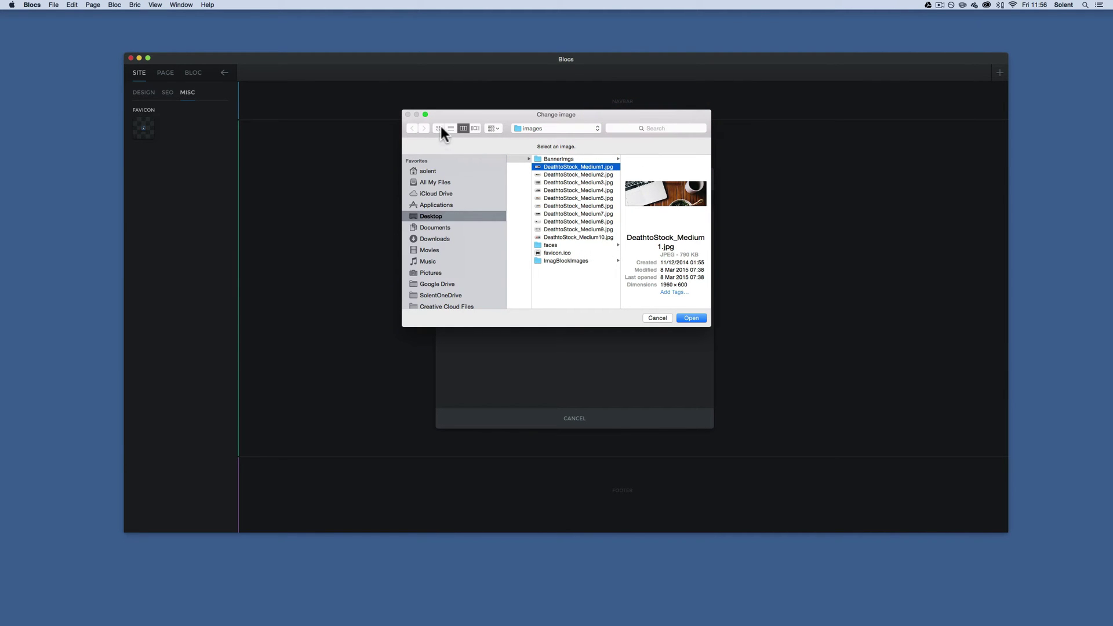
left_click(588, 236, "shift")
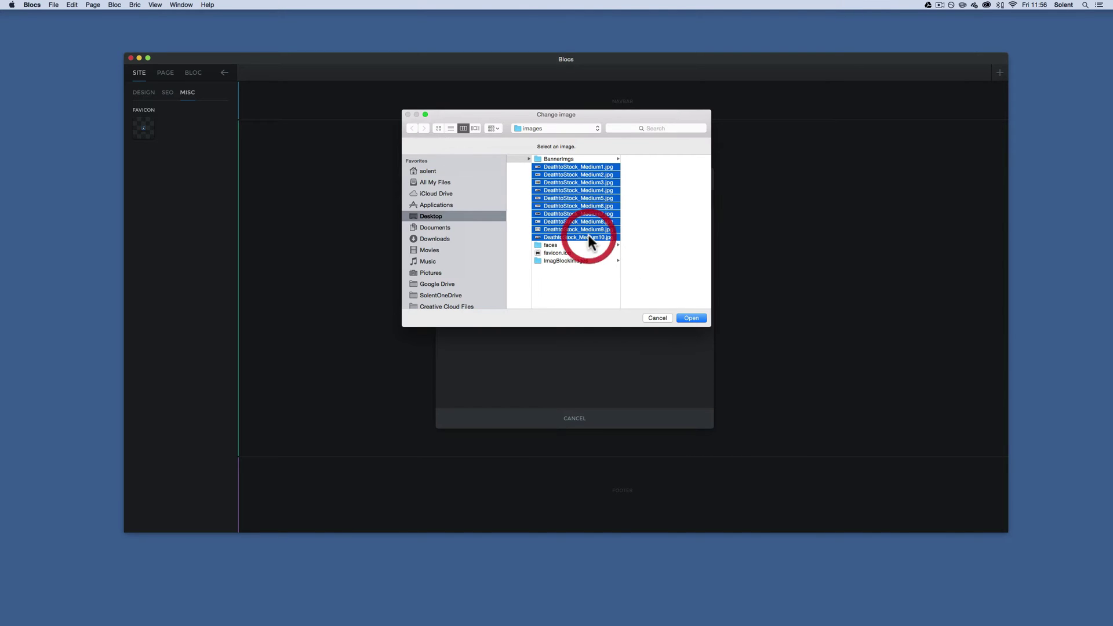
left_click(694, 319)
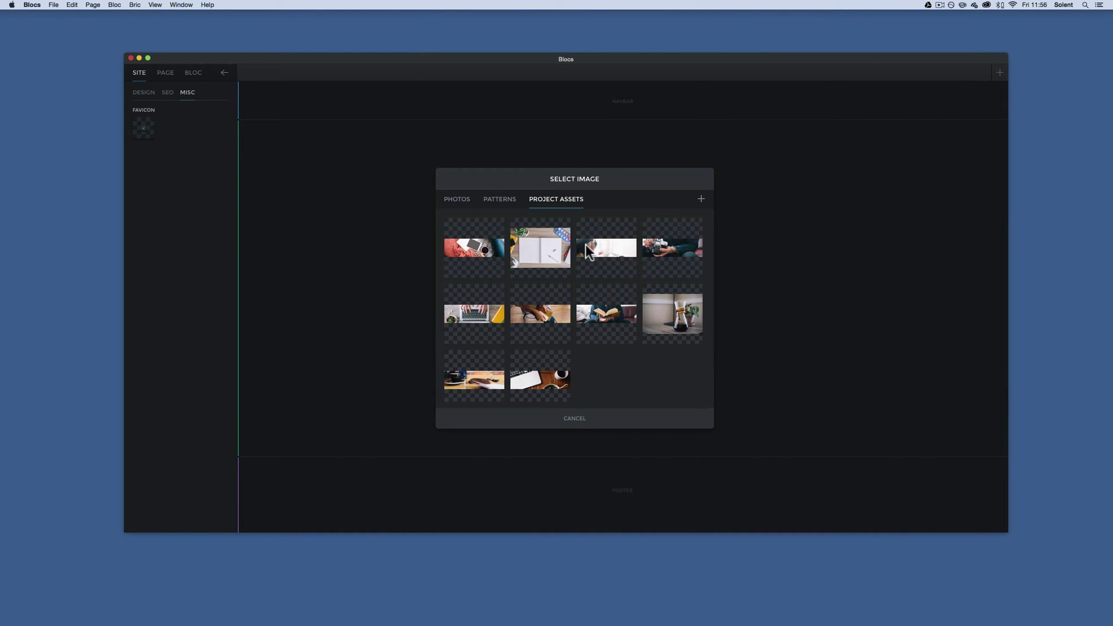
- Import Banner.jpg and HeroBannerMuse.png from the BannerImgs folder
left_click(701, 199)
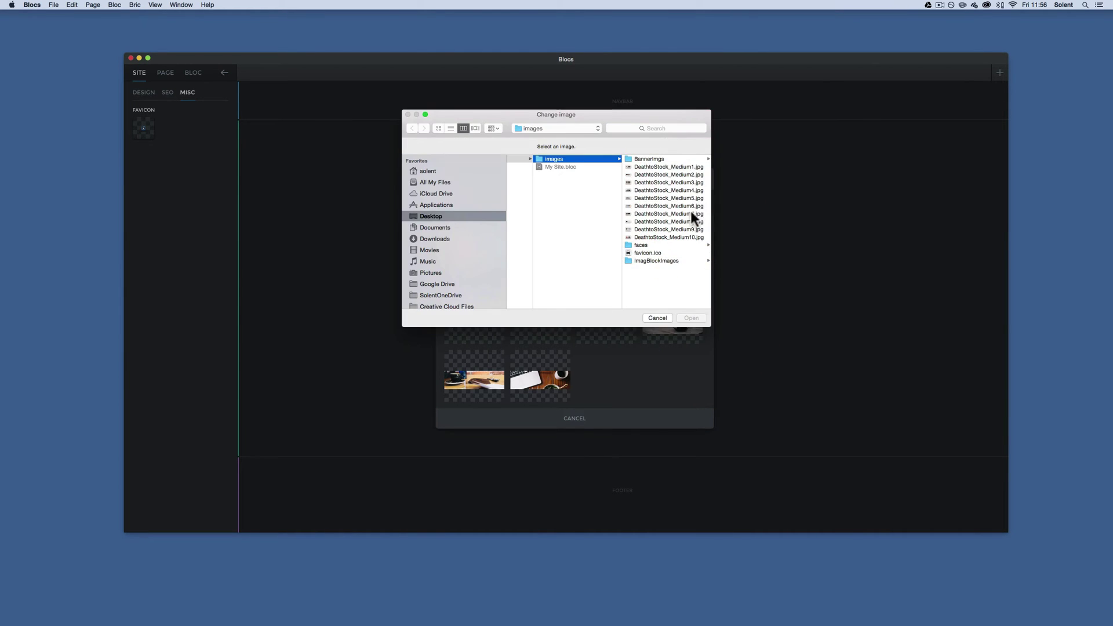
left_click(645, 158)
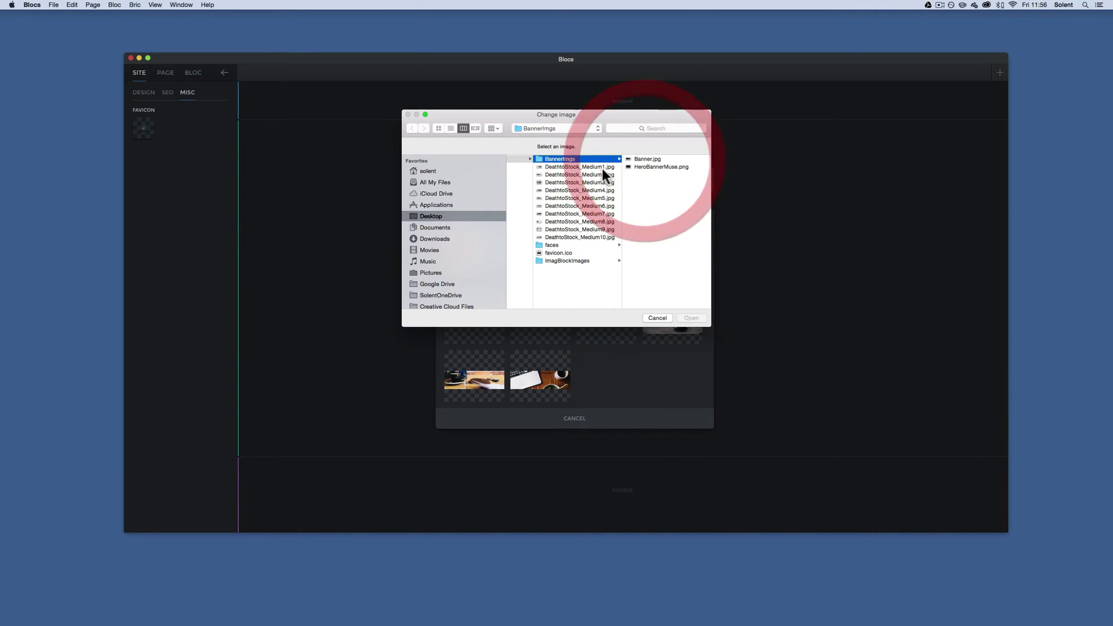
left_click(663, 158)
left_click(582, 167, "shift")
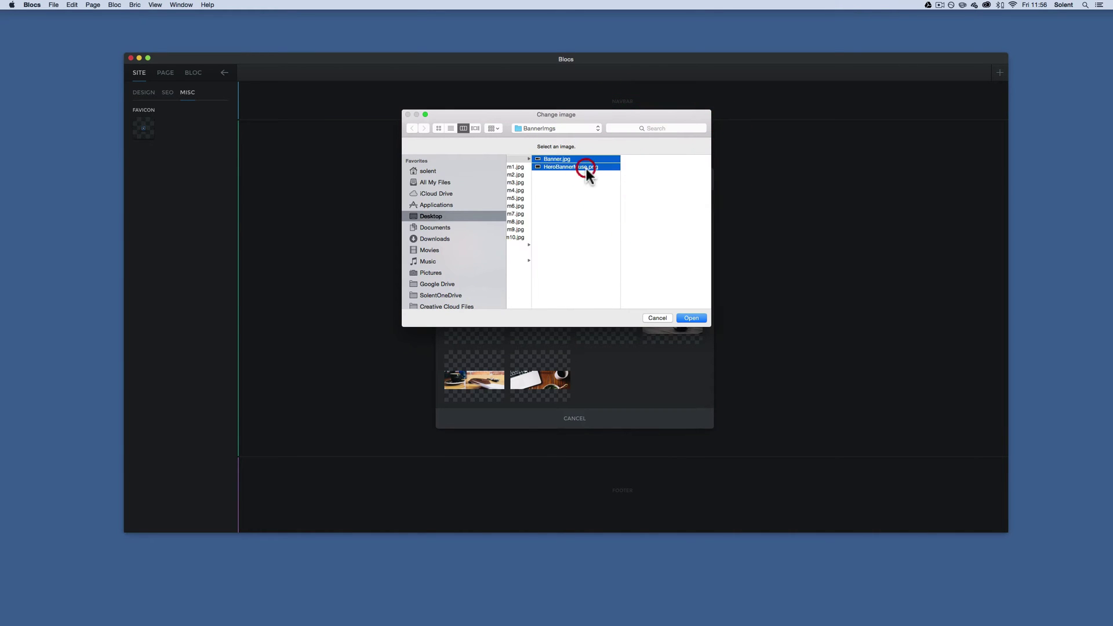
left_click(690, 317)
- Import the four pictures from the ImagBlockImages folder
left_click(701, 193)
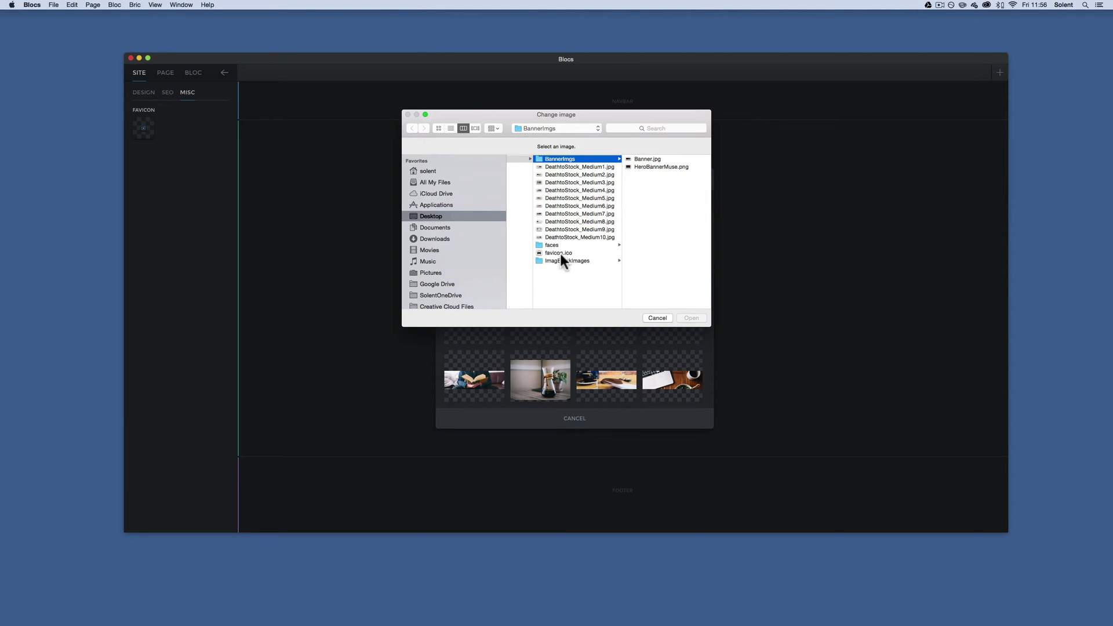
left_click(566, 260)
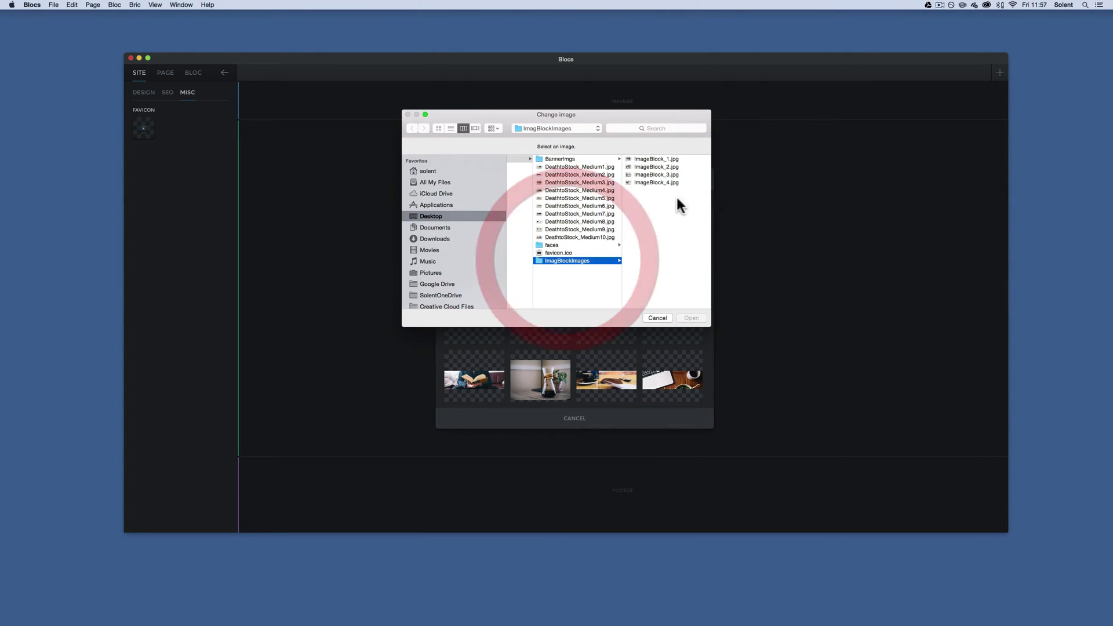
left_click(662, 156)
left_click(580, 183, "shift")
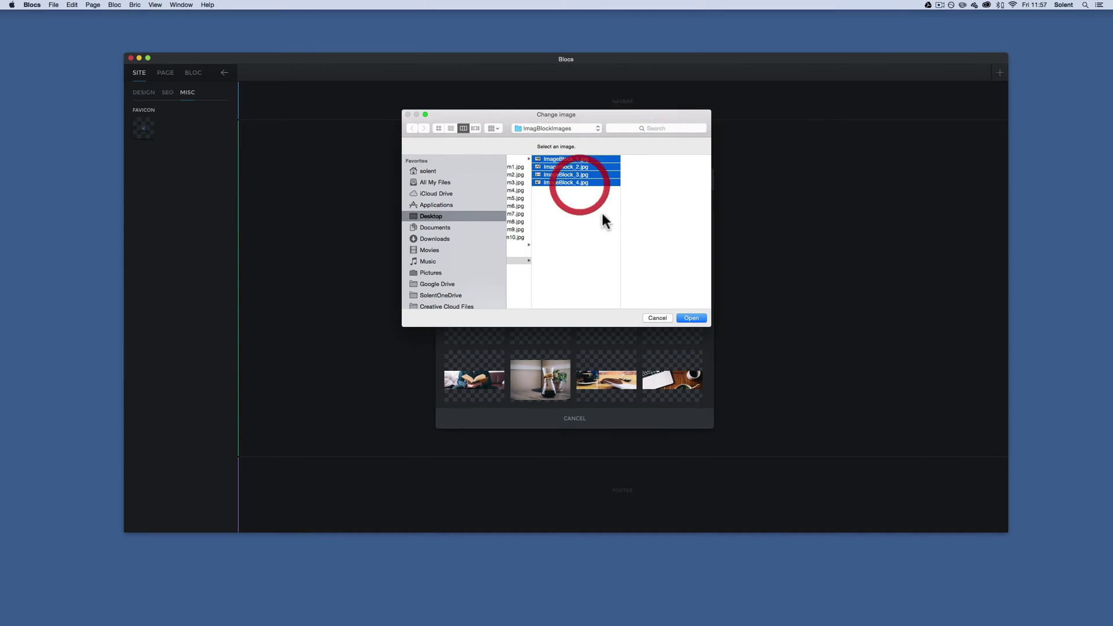
left_click(698, 318)
- Import favicon.ico from the images folder into the project assets
left_click(701, 200)
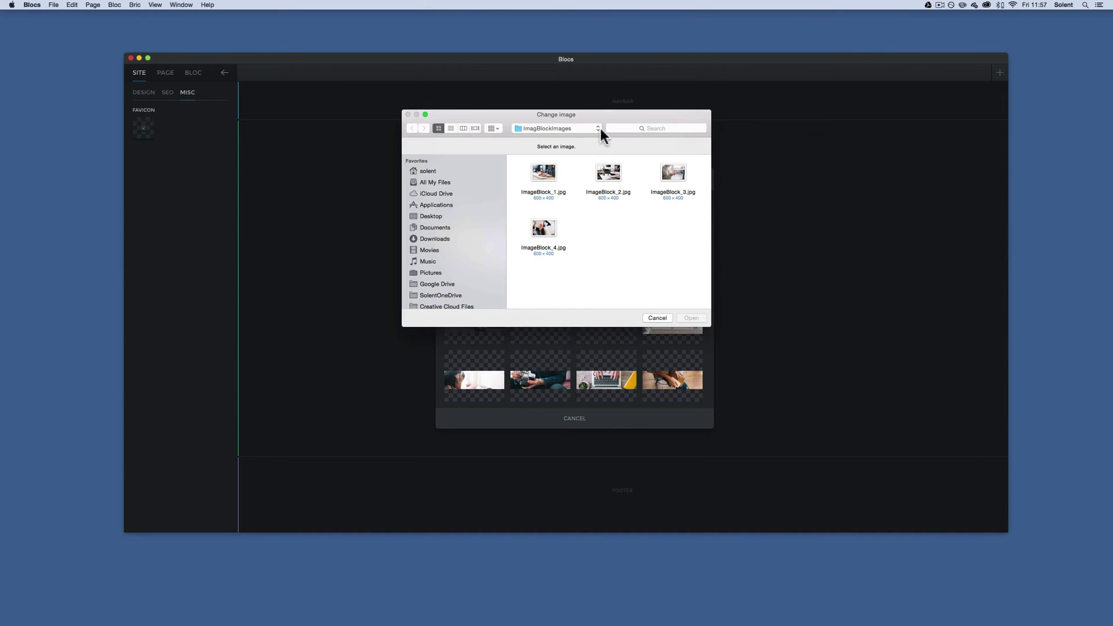
left_click(596, 130)
left_click(591, 134)
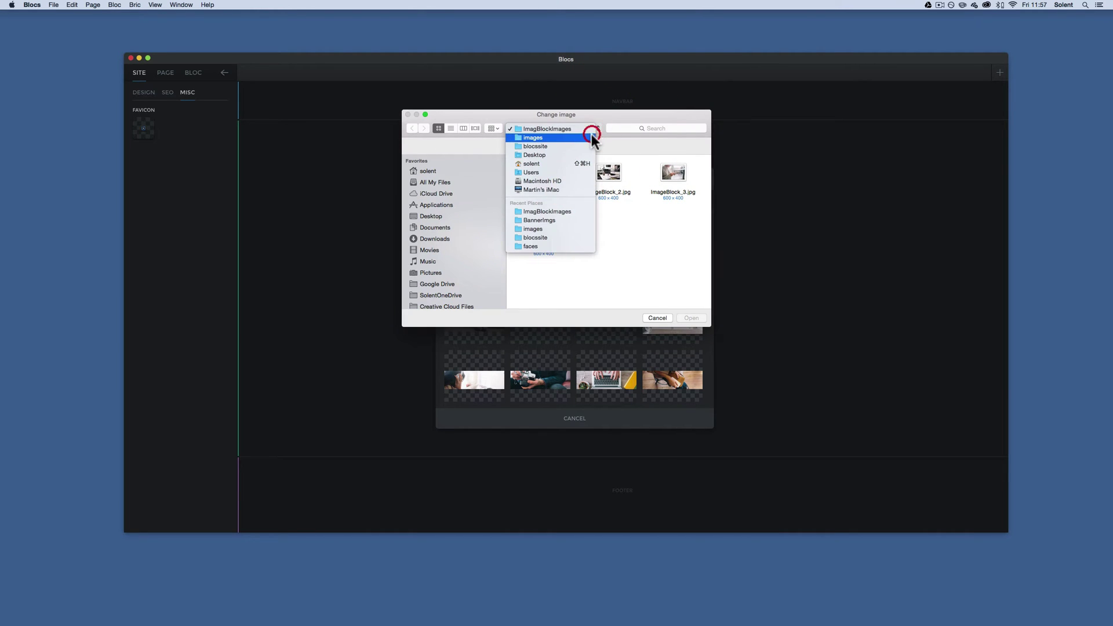
scroll(600, 249, "down", 5)
left_click(543, 268)
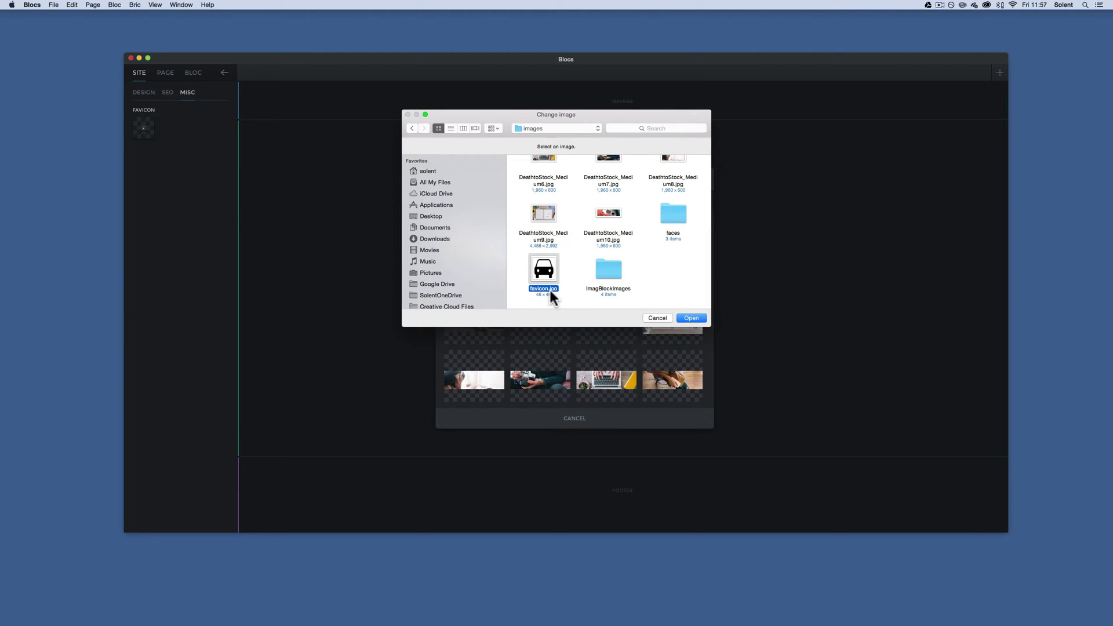
left_click(689, 319)
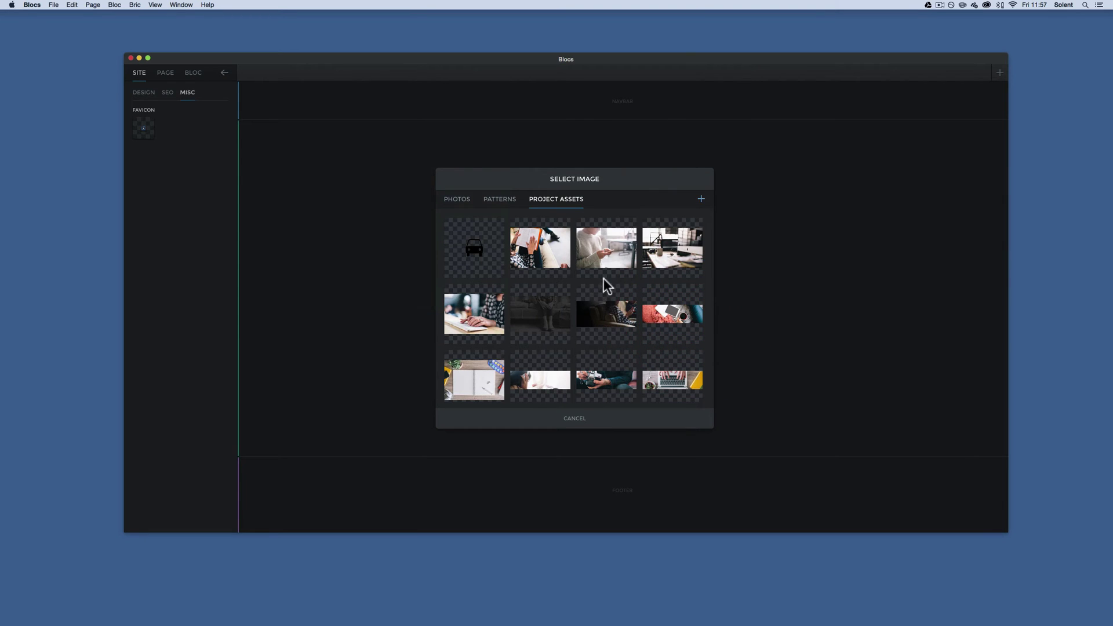
- Browse the built-in patterns and stock photos, then close the image picker unchanged
scroll(600, 267, "down", 5)
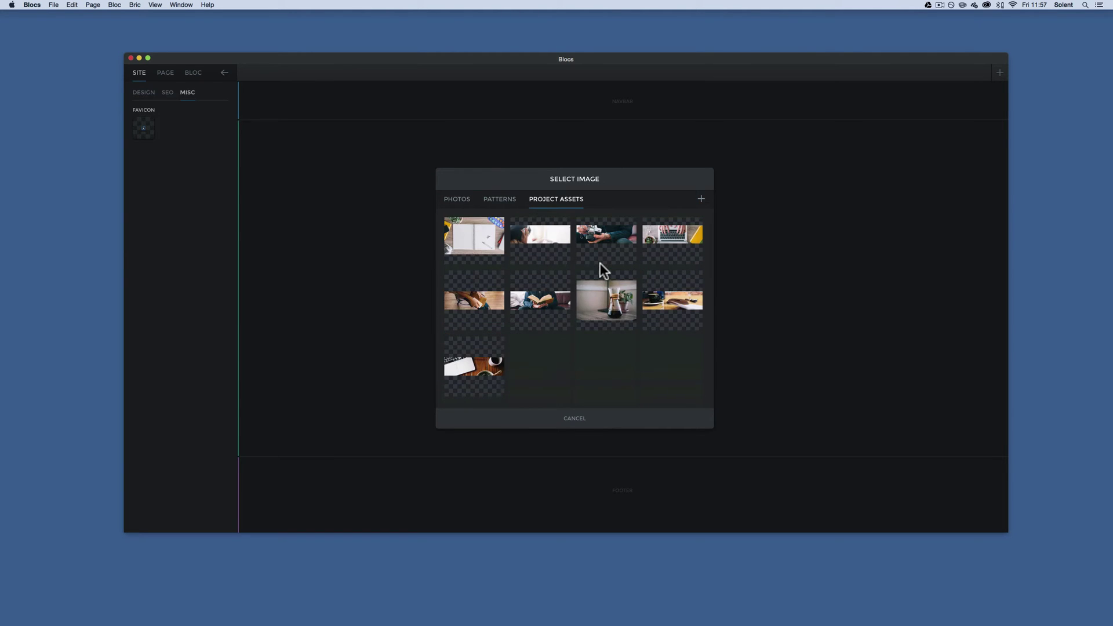
scroll(600, 266, "up", 5)
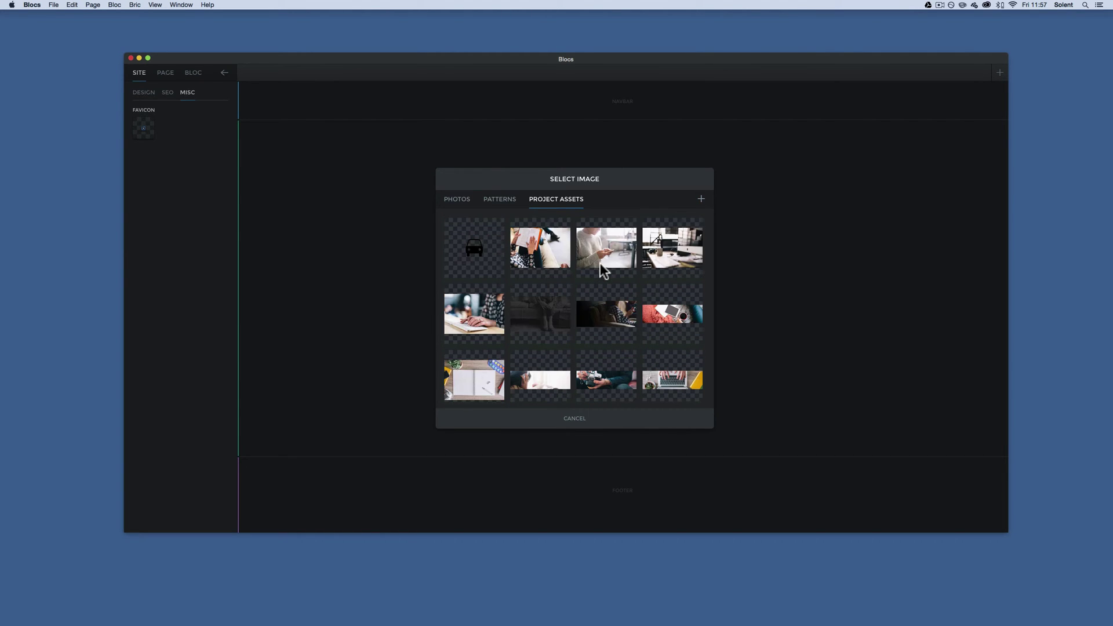
left_click(508, 200)
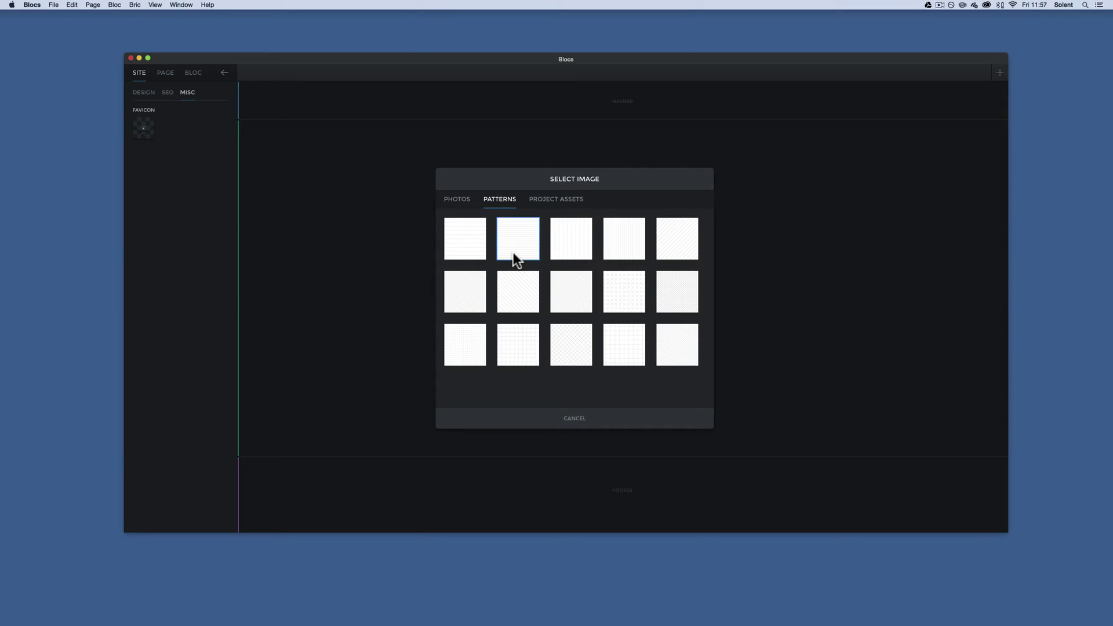
left_click(455, 199)
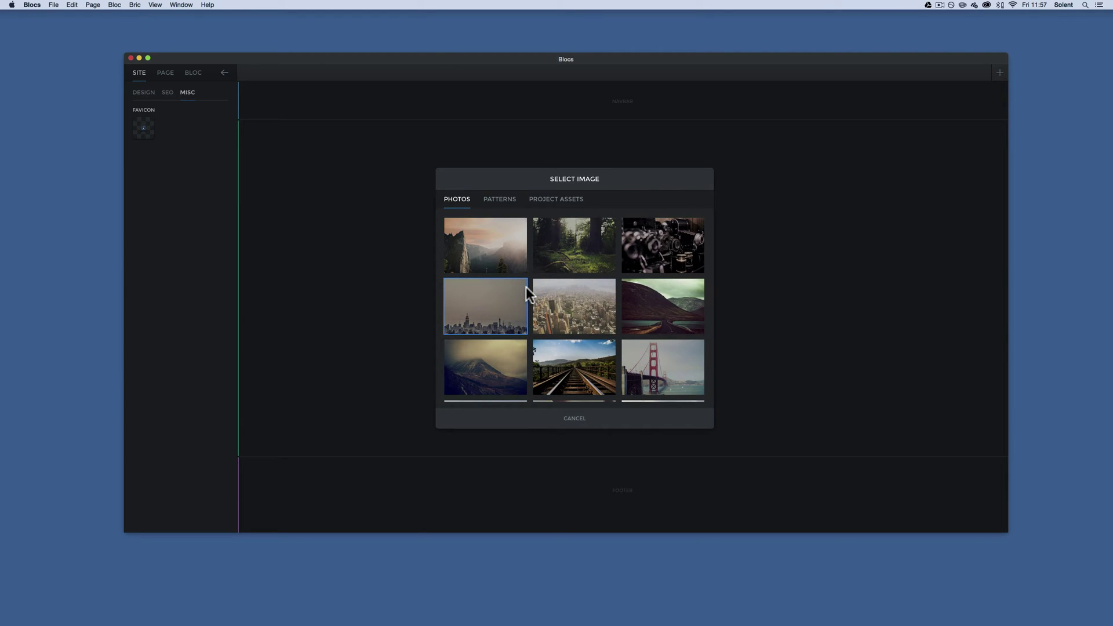
left_click(586, 421)
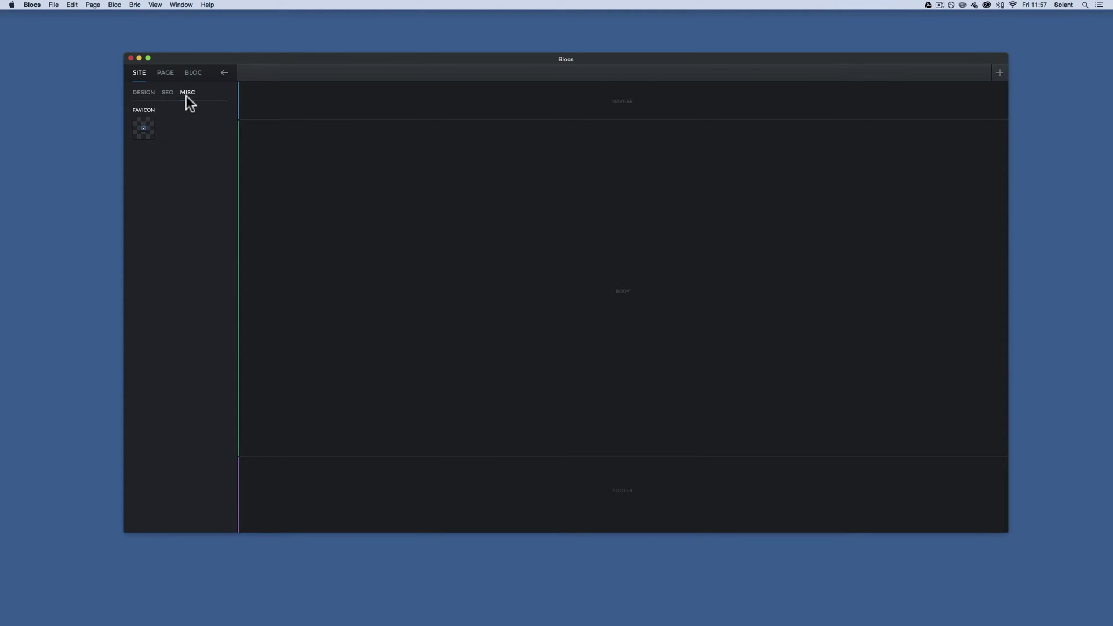
- Set the car icon from project assets as the site favicon
left_click(144, 128)
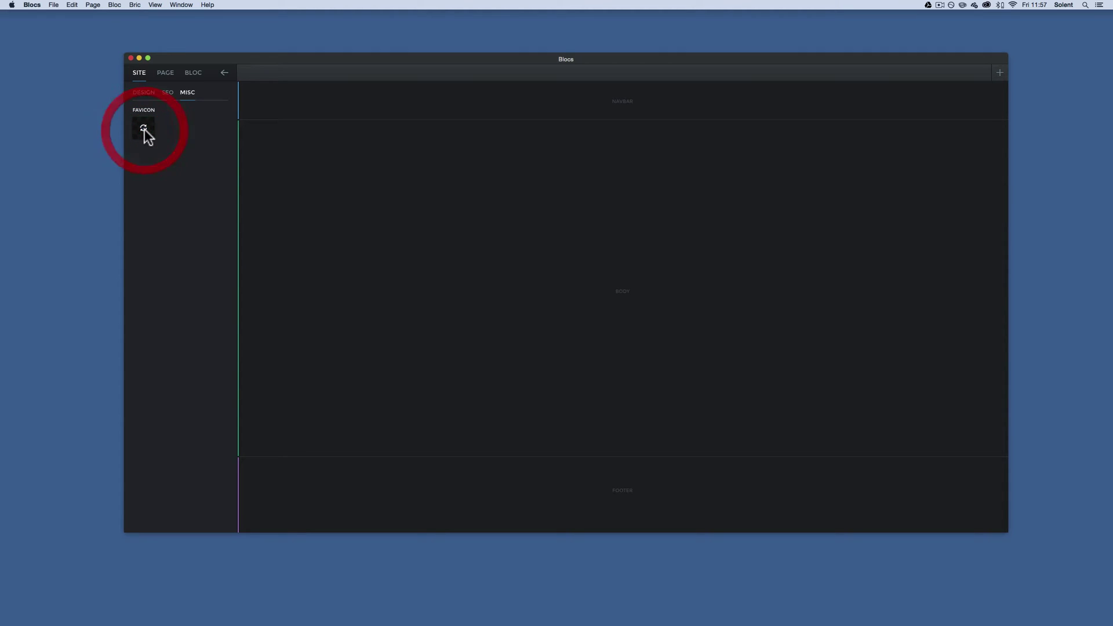
left_click(144, 128)
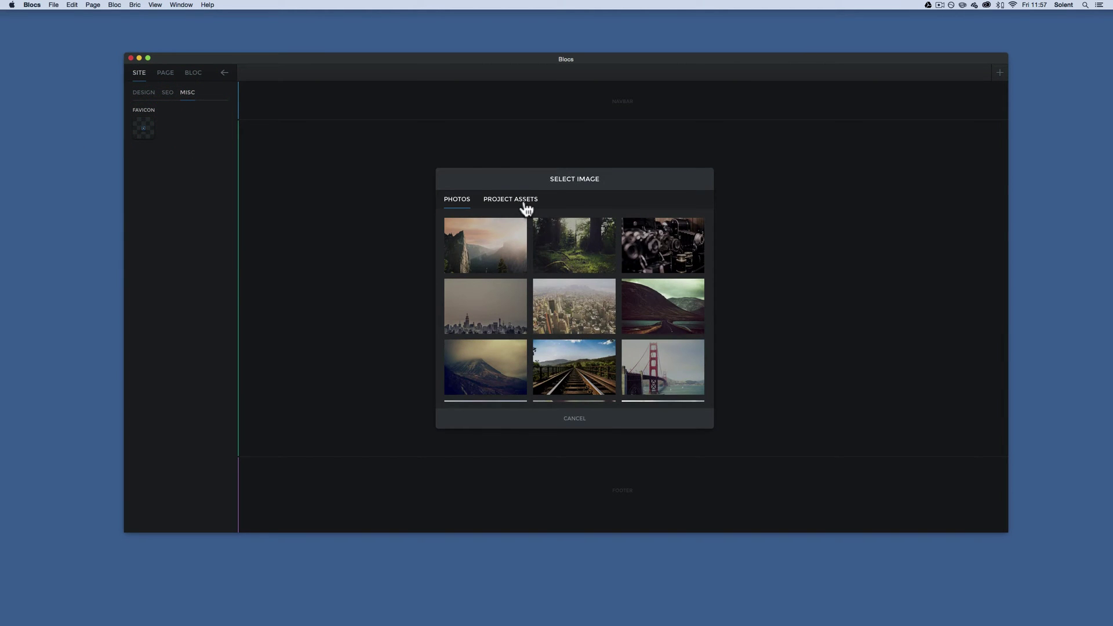
left_click(525, 201)
left_click(480, 252)
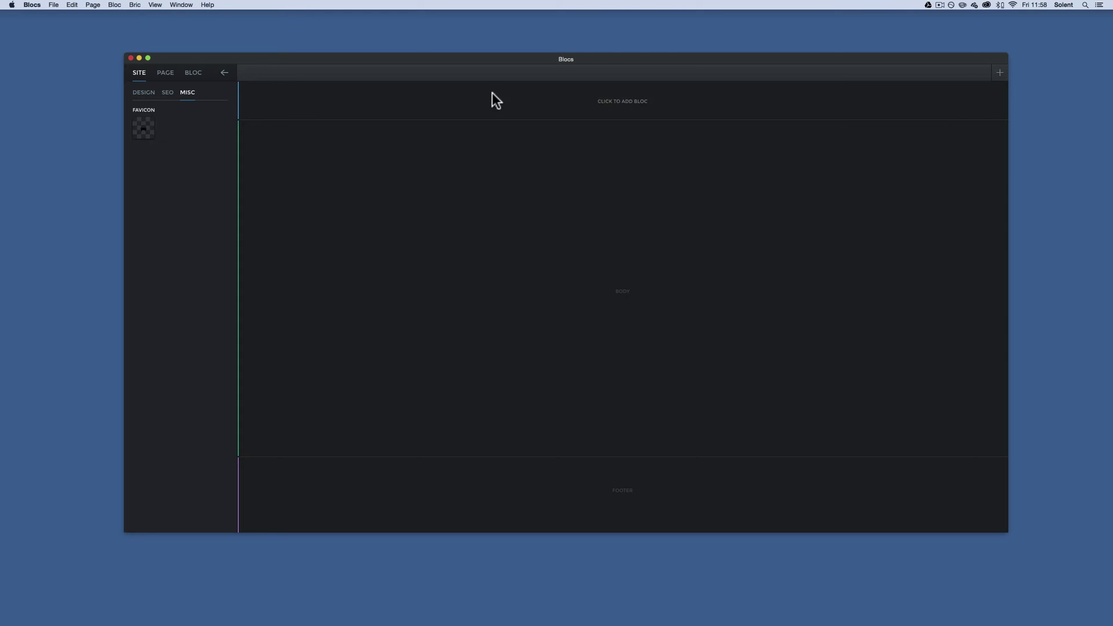
- Add the first navbar and hero bloc template to the empty page
left_click(617, 102)
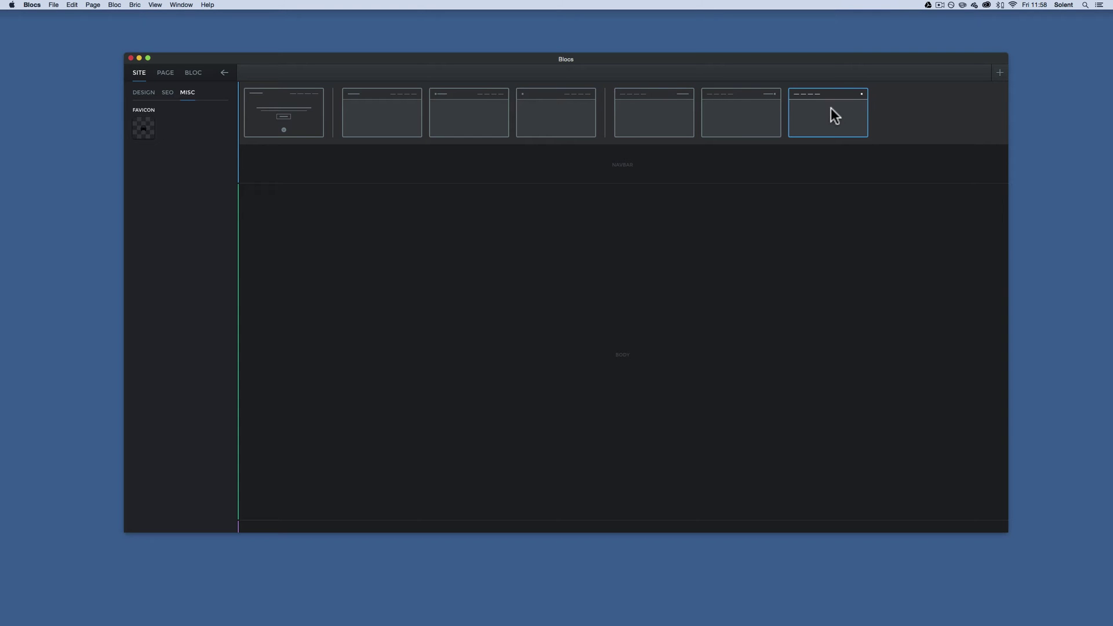
left_click(293, 110)
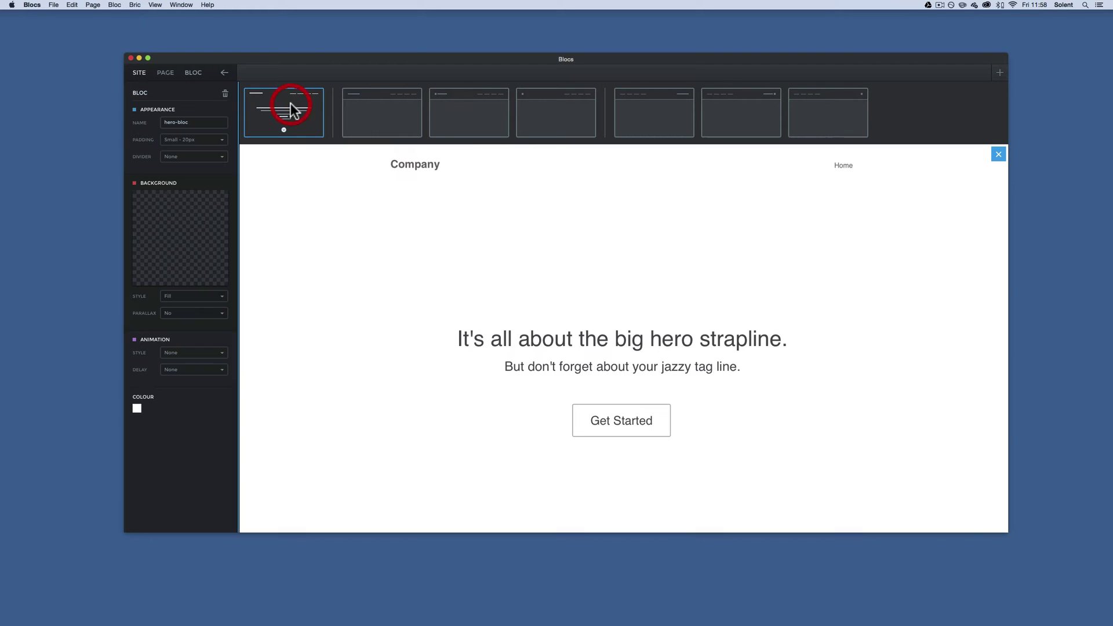
left_click(366, 244)
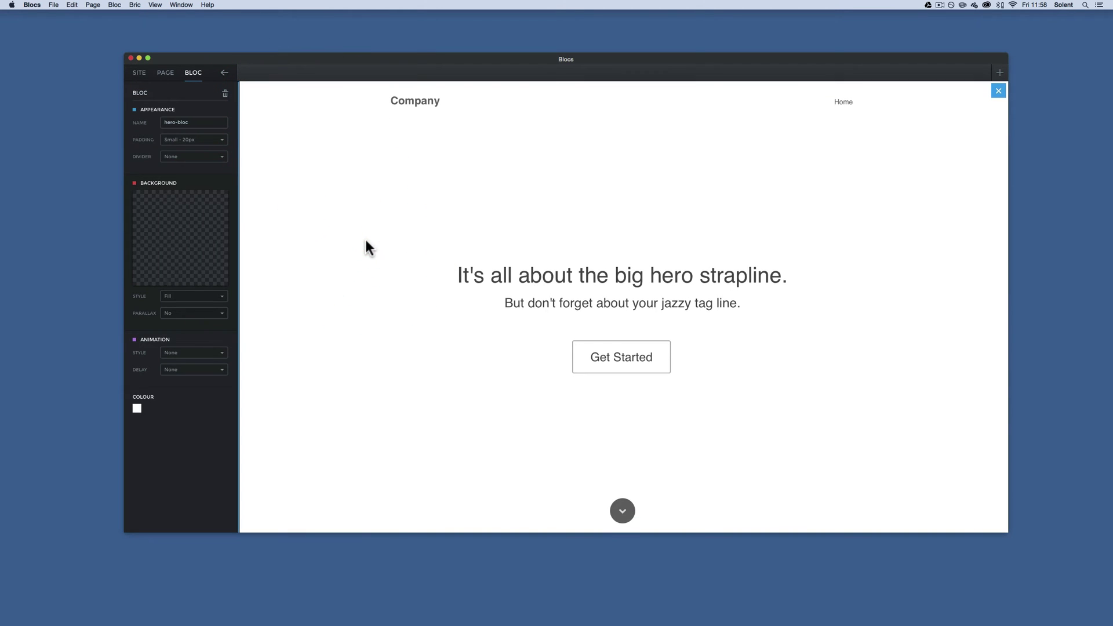
- Select the hero strapline text and then the tag line beneath it
left_click(522, 277)
left_click(522, 276)
left_click(471, 274)
left_click_drag(459, 277, 870, 272)
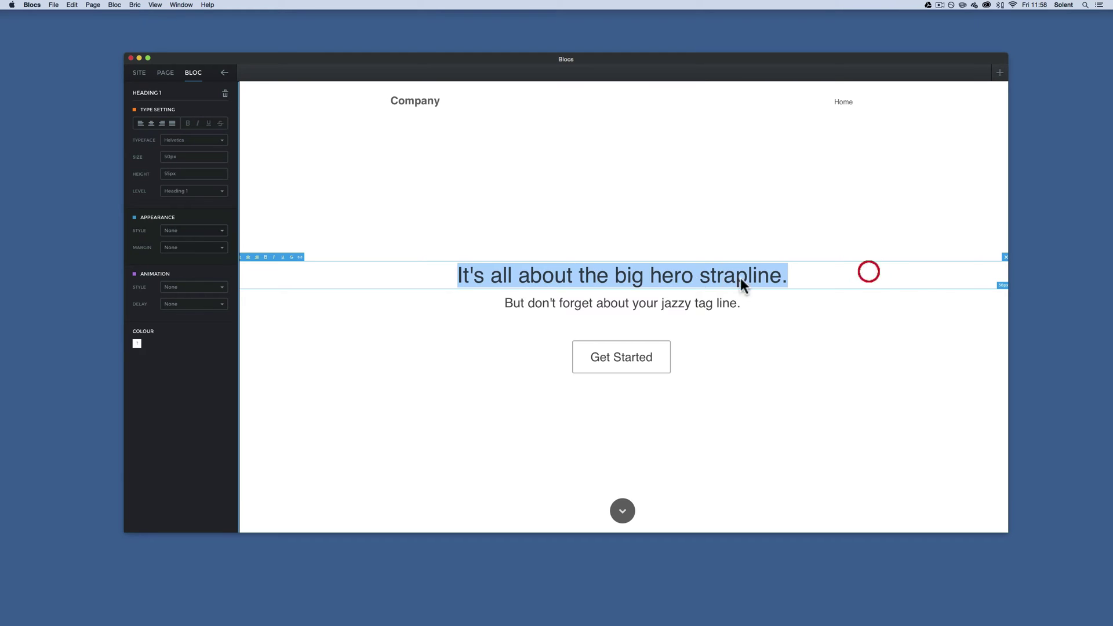
left_click(671, 308)
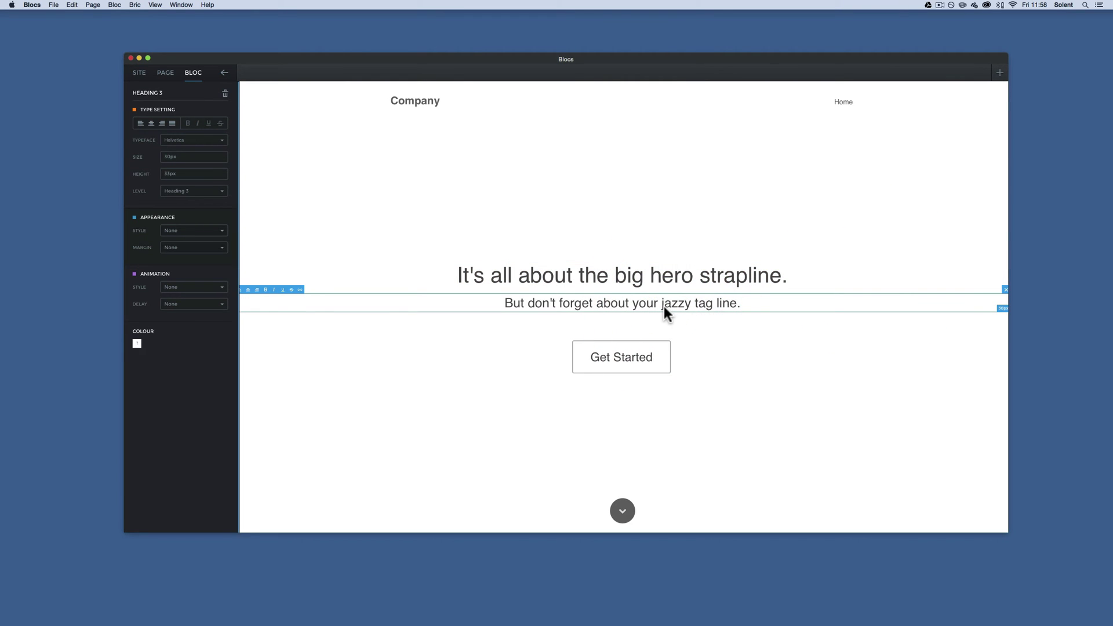
- Change the navbar text logo from Company to 'Blocs Site'
left_click(413, 97)
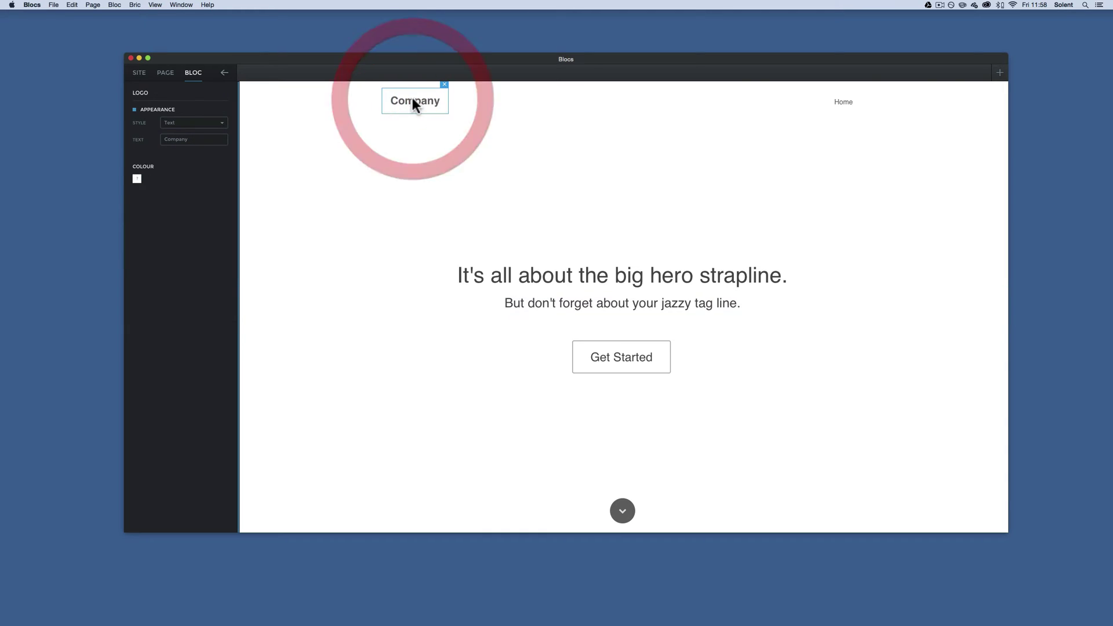
left_click(223, 122)
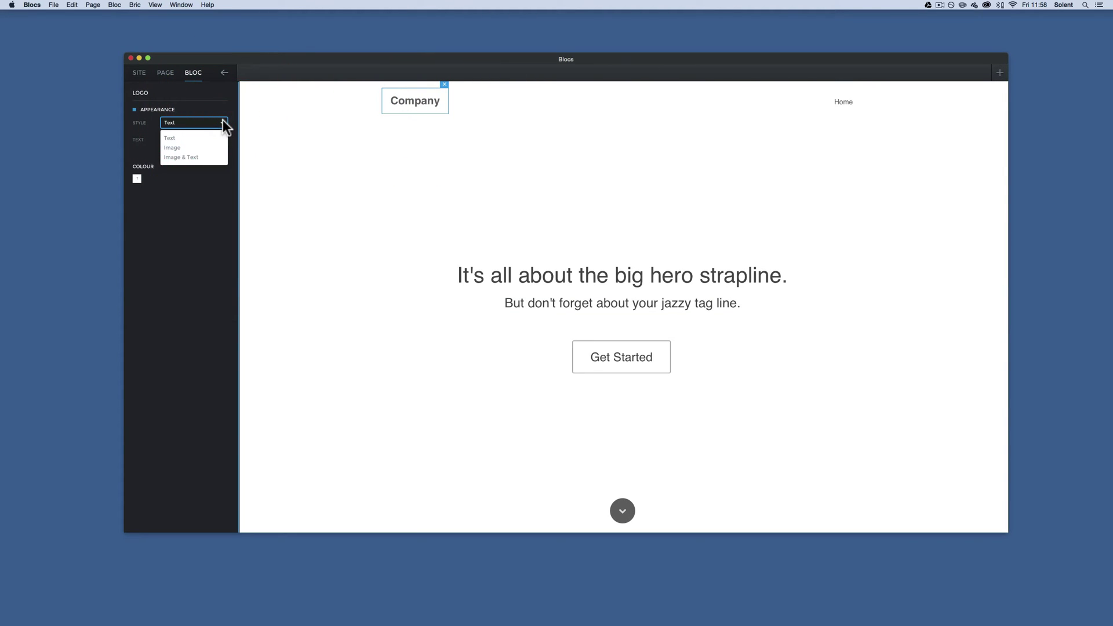
left_click(222, 124)
left_click_drag(200, 139, 92, 132)
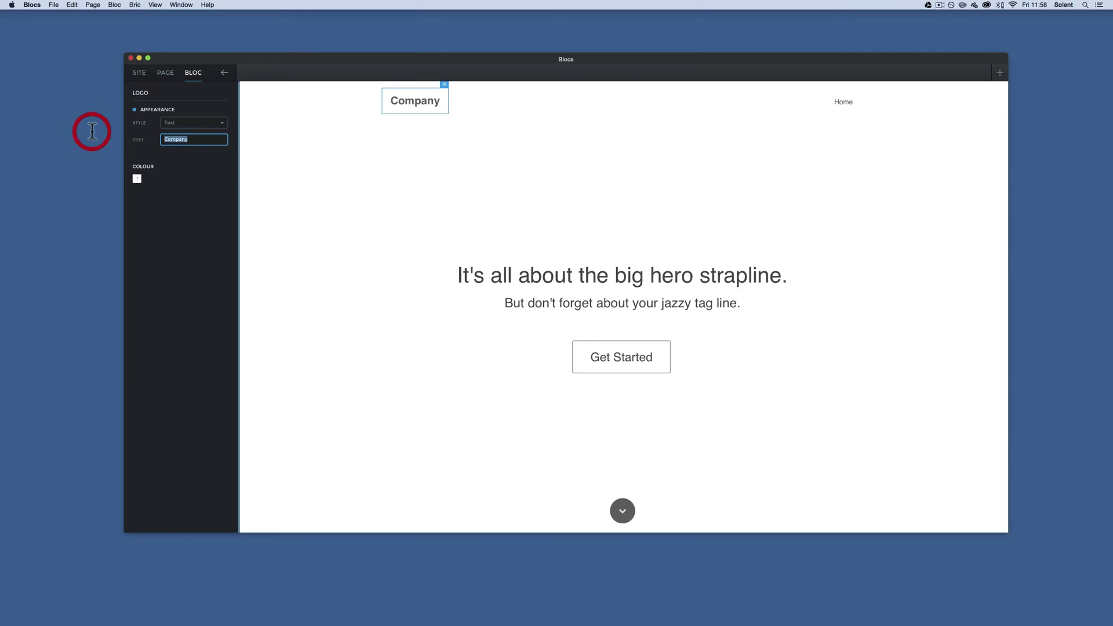
type("Blocs Site")
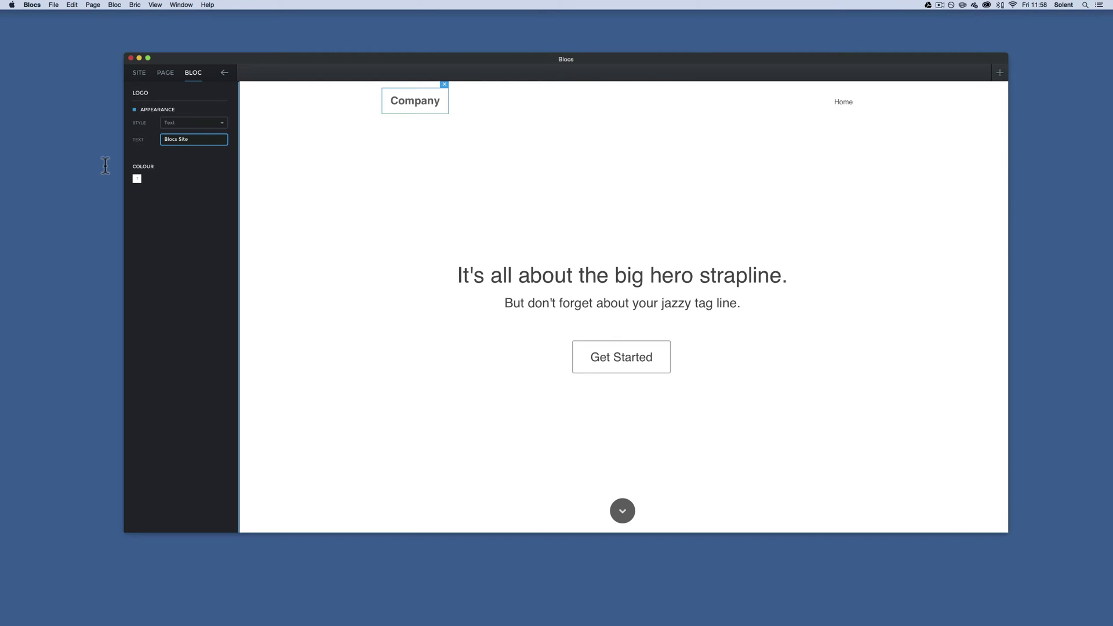
key("Return")
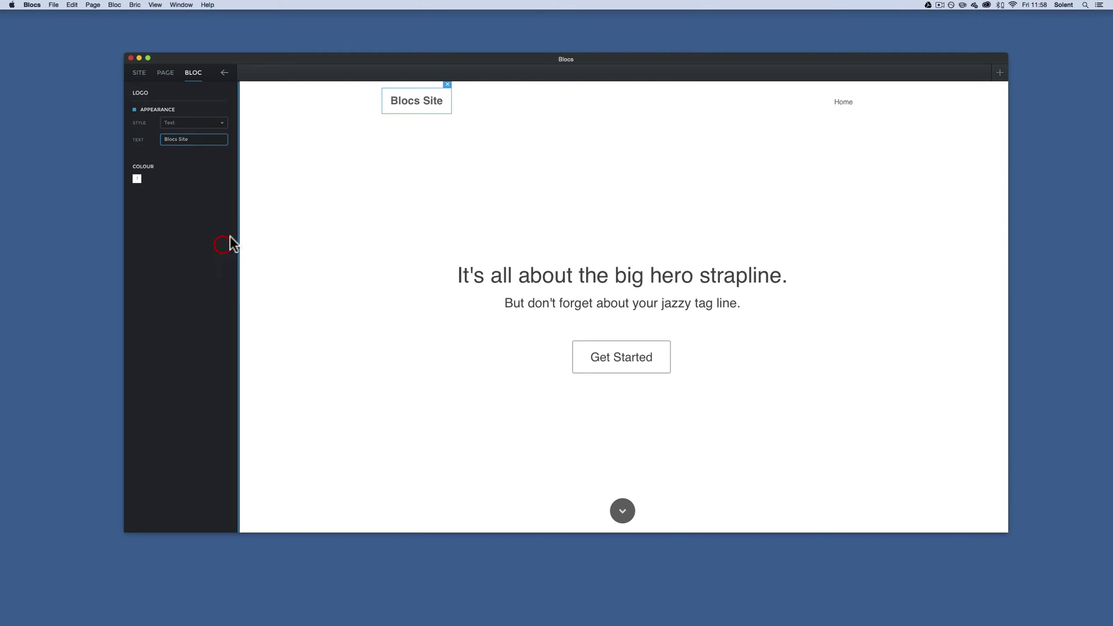
- Give the Get Started button round corners, trying Medium size before returning to XL
left_click(621, 354)
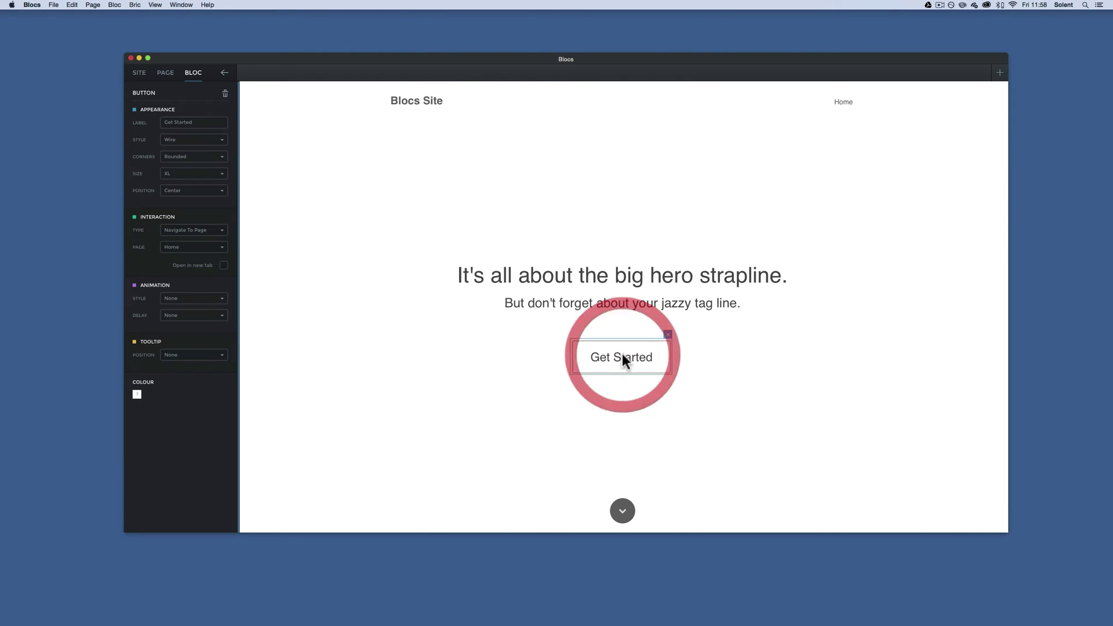
left_click(219, 157)
left_click(190, 181)
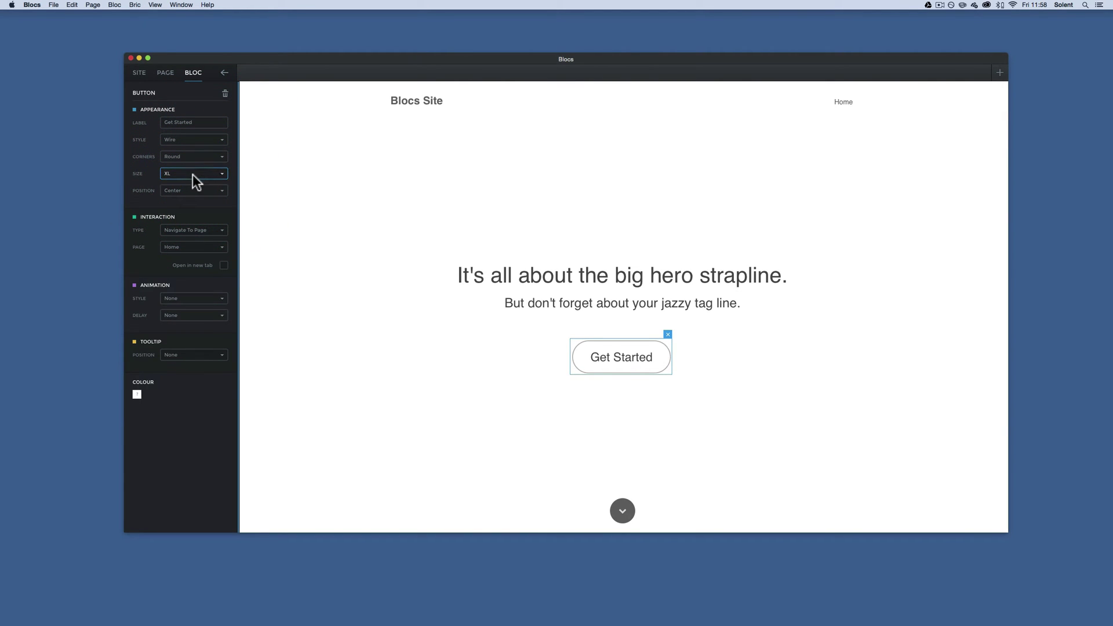
left_click(193, 173)
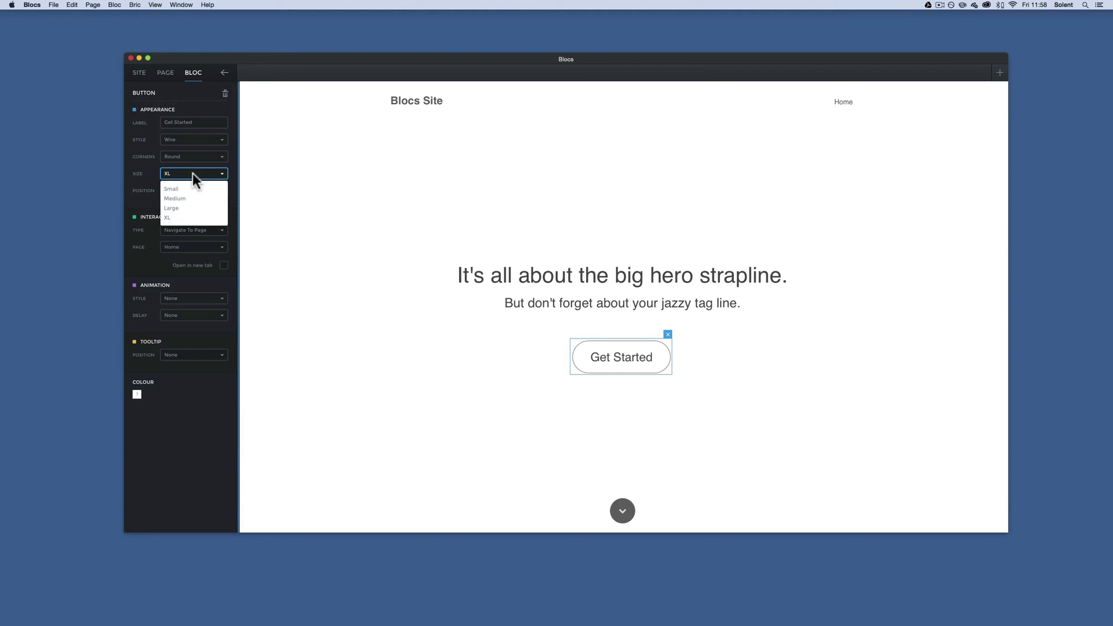
left_click(189, 198)
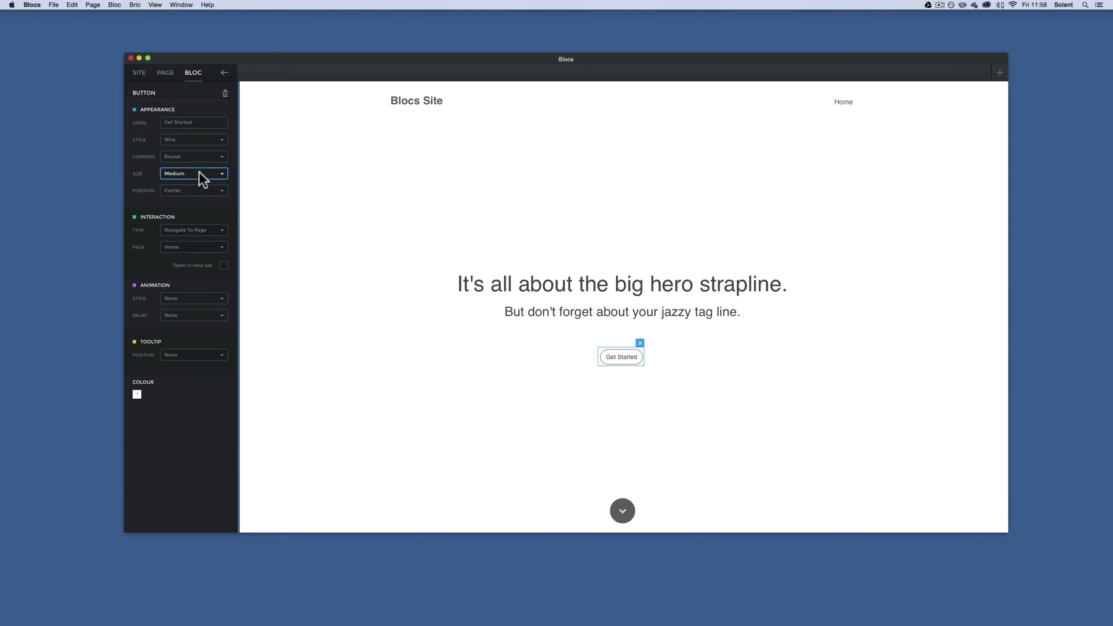
left_click(196, 189)
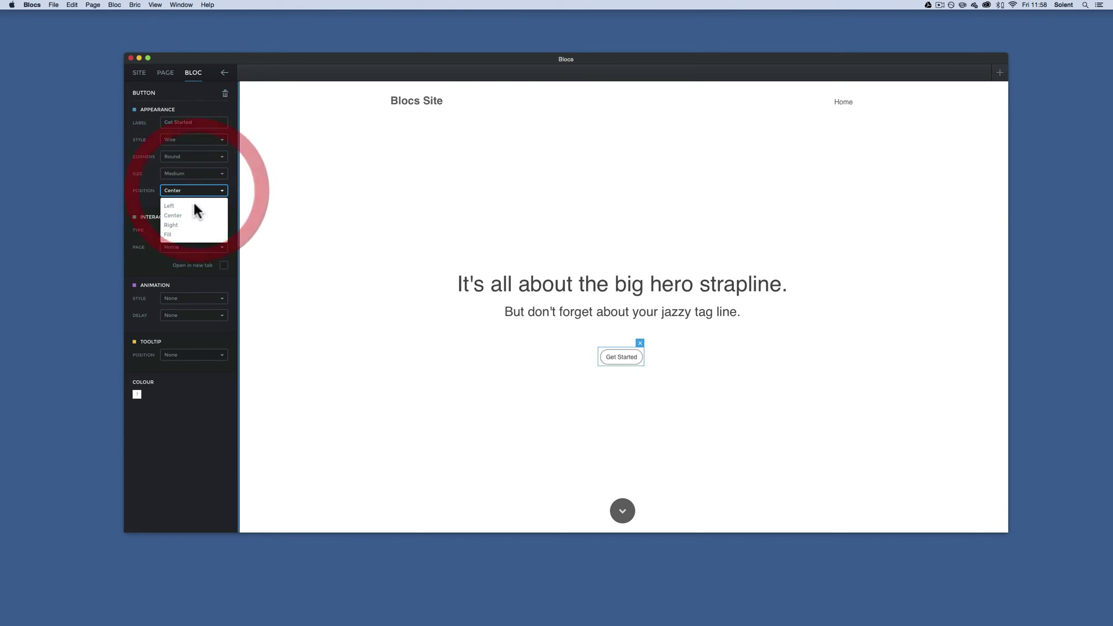
left_click(143, 201)
left_click(218, 174)
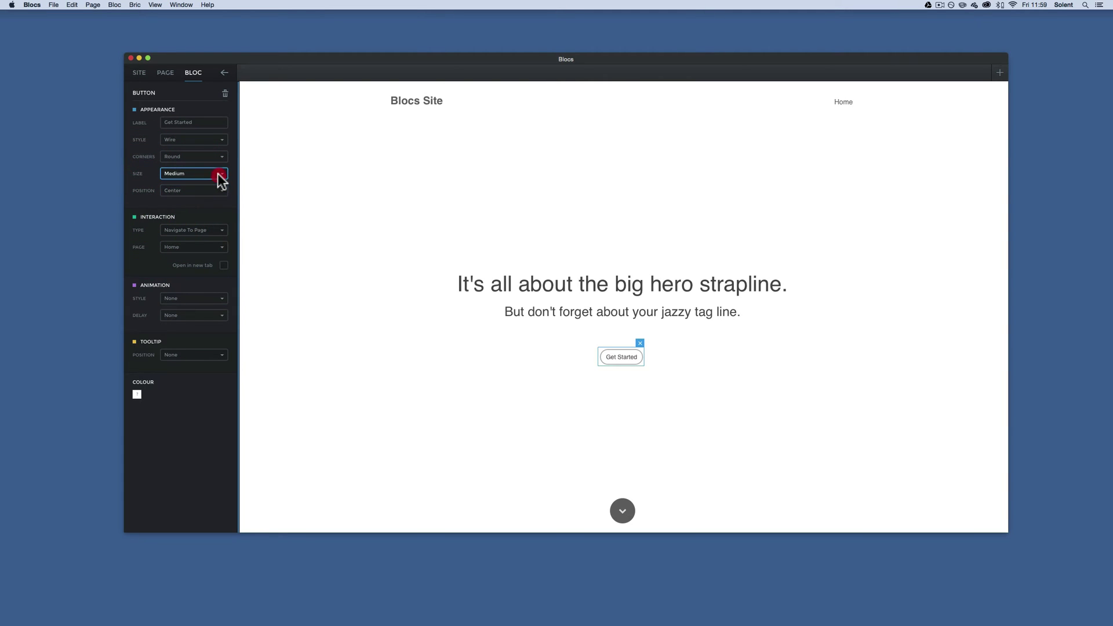
left_click(188, 218)
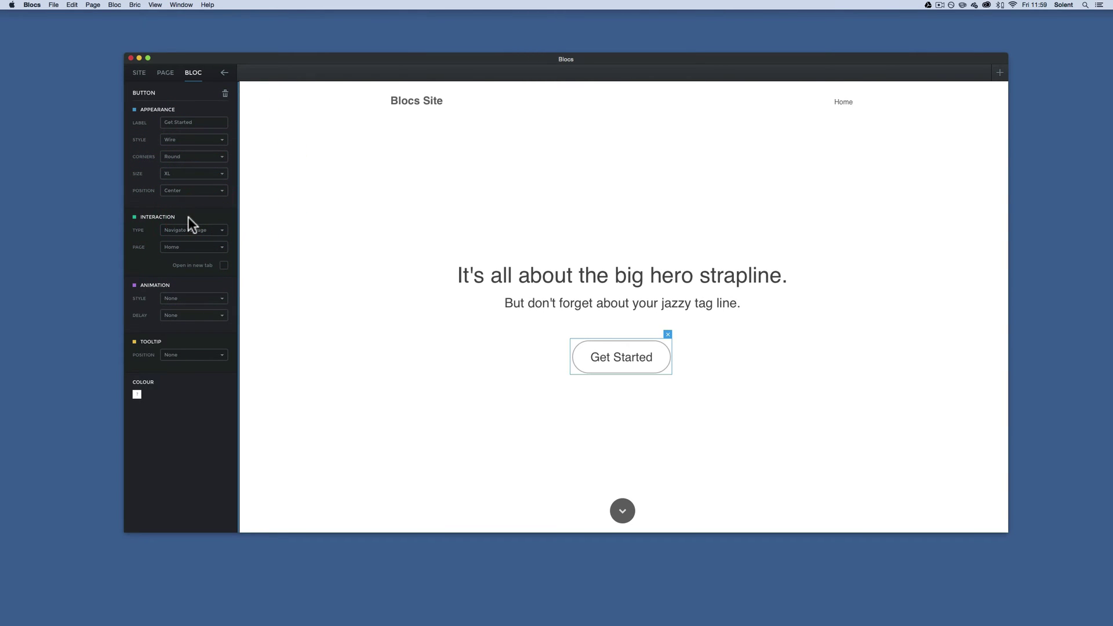
- Try the Flat, Clean and Glossy button styles, then settle back on Wire
left_click(222, 140)
left_click(177, 155)
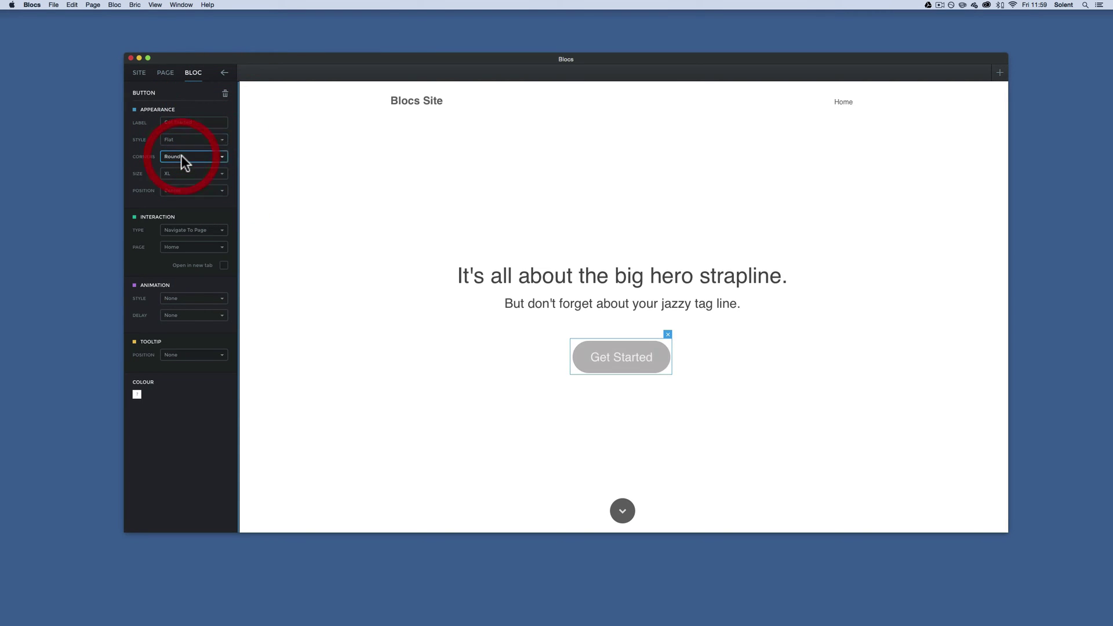
left_click(221, 141)
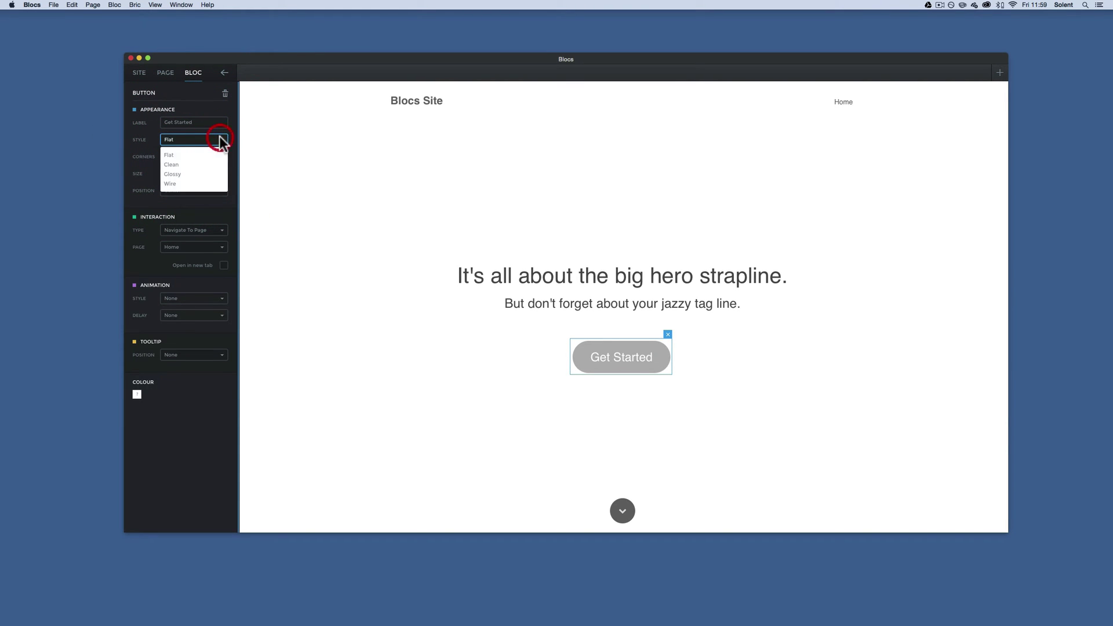
left_click(199, 168)
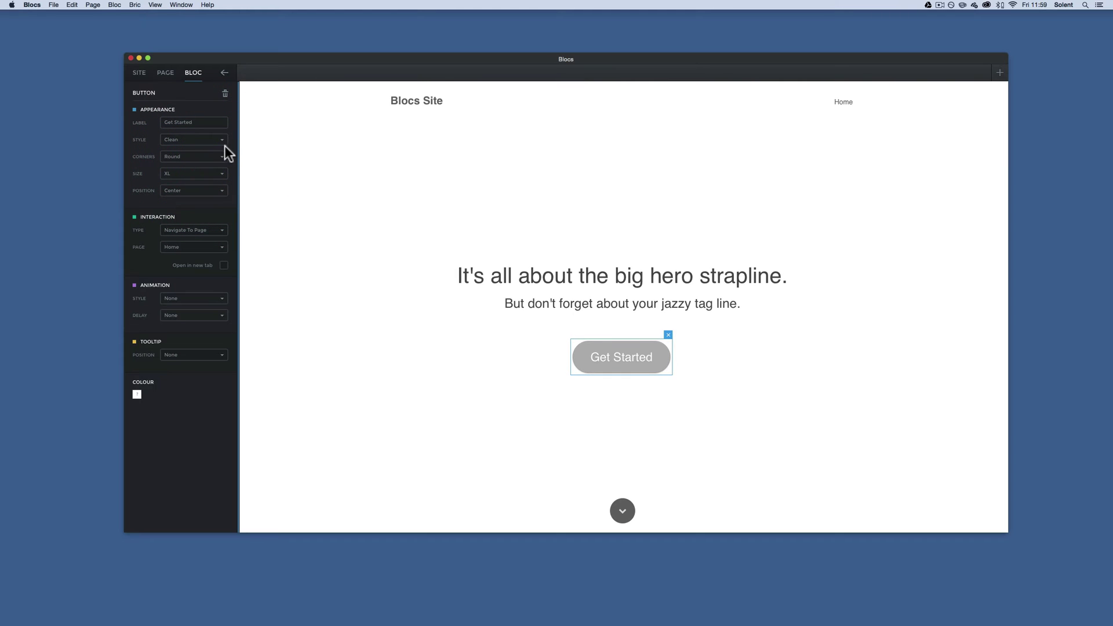
left_click(222, 142)
left_click(205, 174)
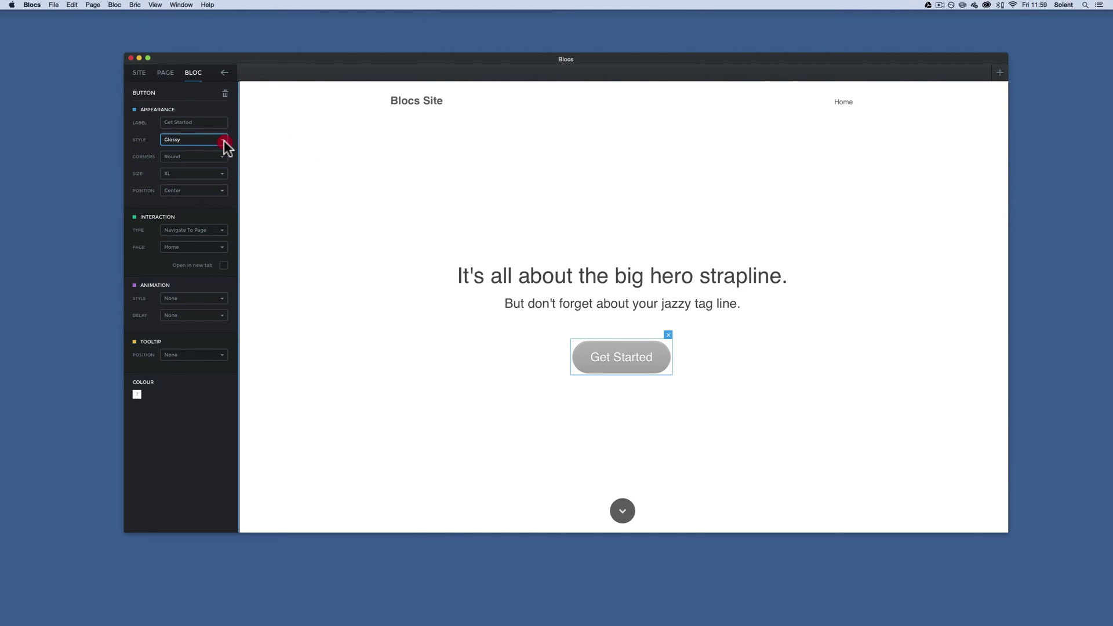
left_click(224, 142)
left_click(176, 185)
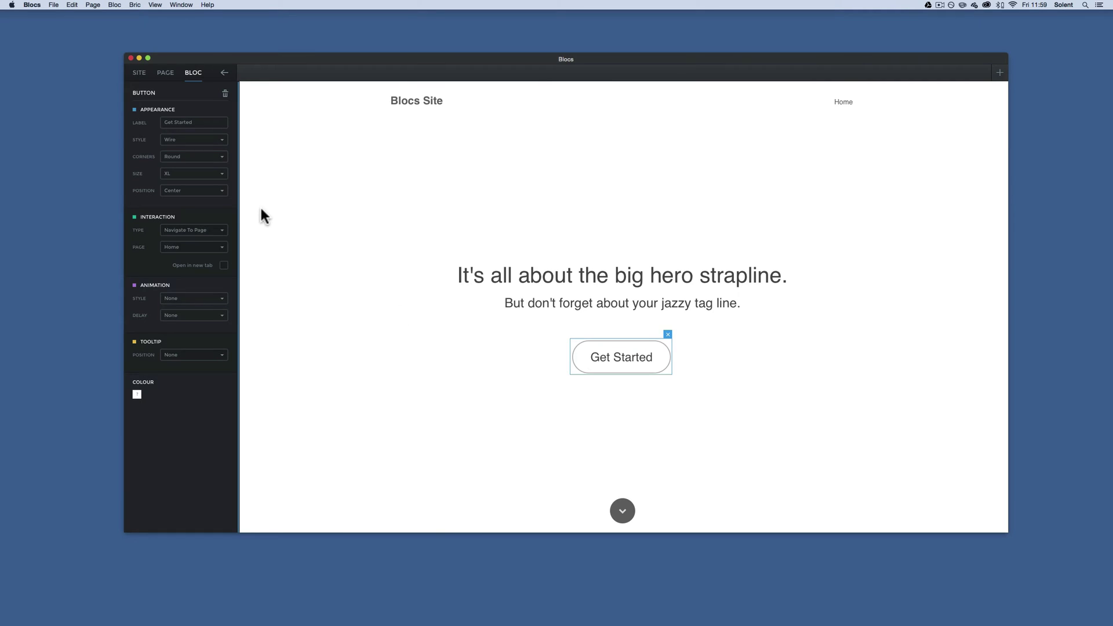
- Replace the button label 'Get Started' with 'Find out more'
double_click(183, 122)
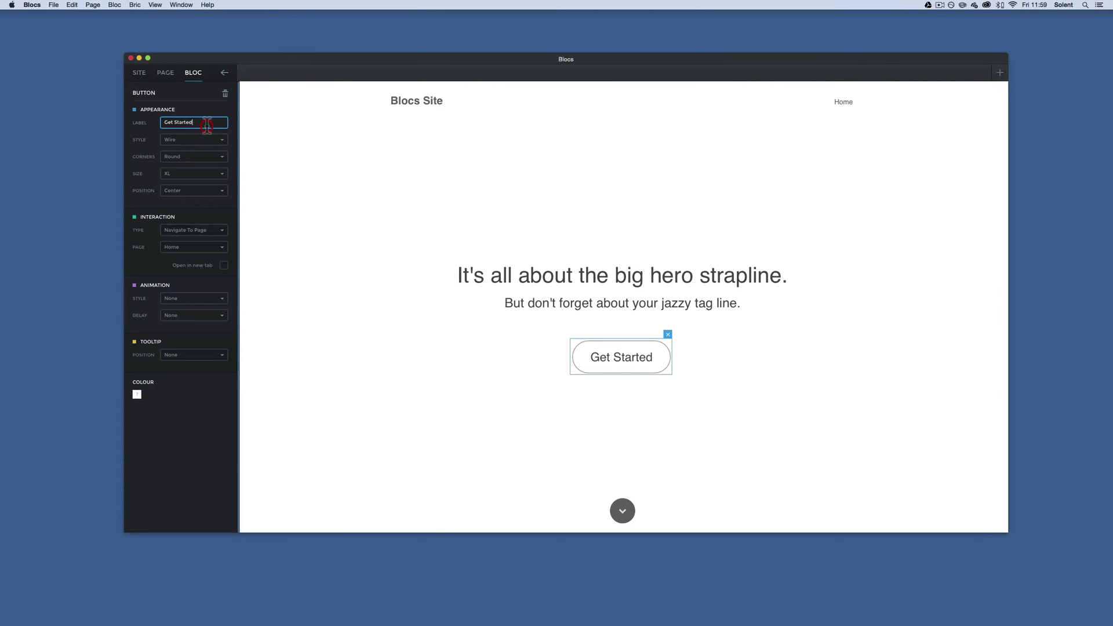
left_click_drag(145, 121, 125, 119)
type("Find out more")
left_click(171, 434)
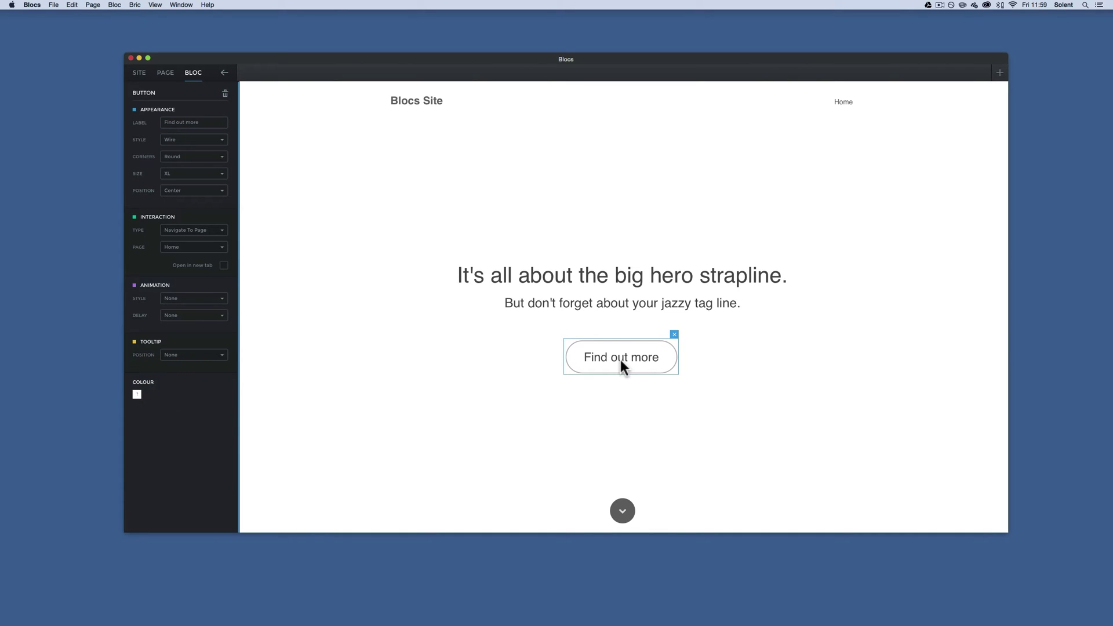
left_click(620, 512)
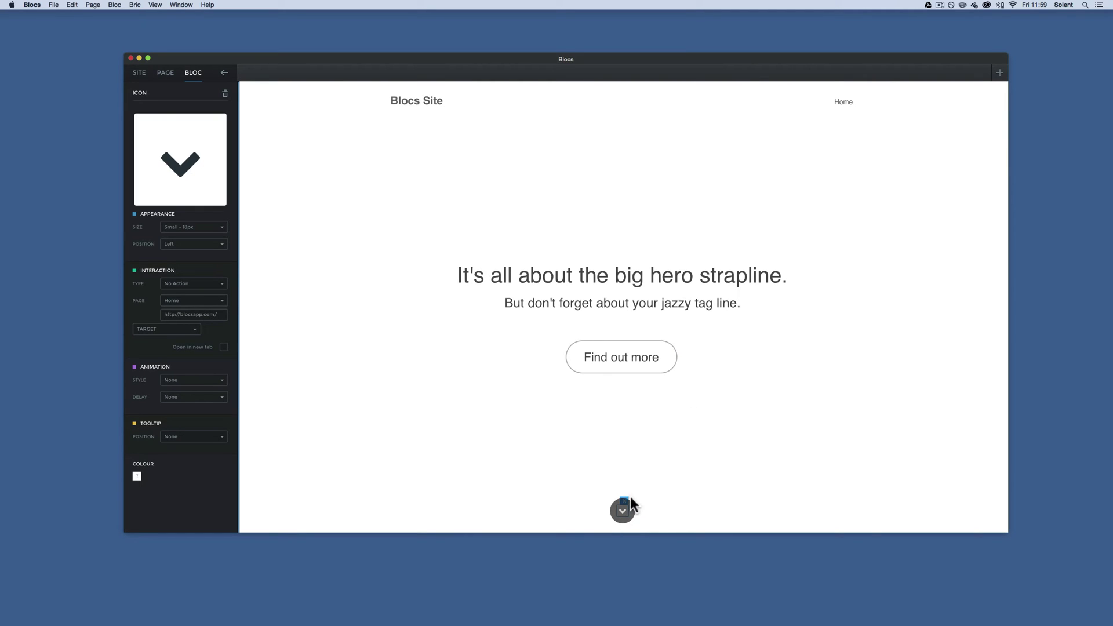
- Use the dark sofa photo from project assets as the hero bloc background
left_click(382, 322)
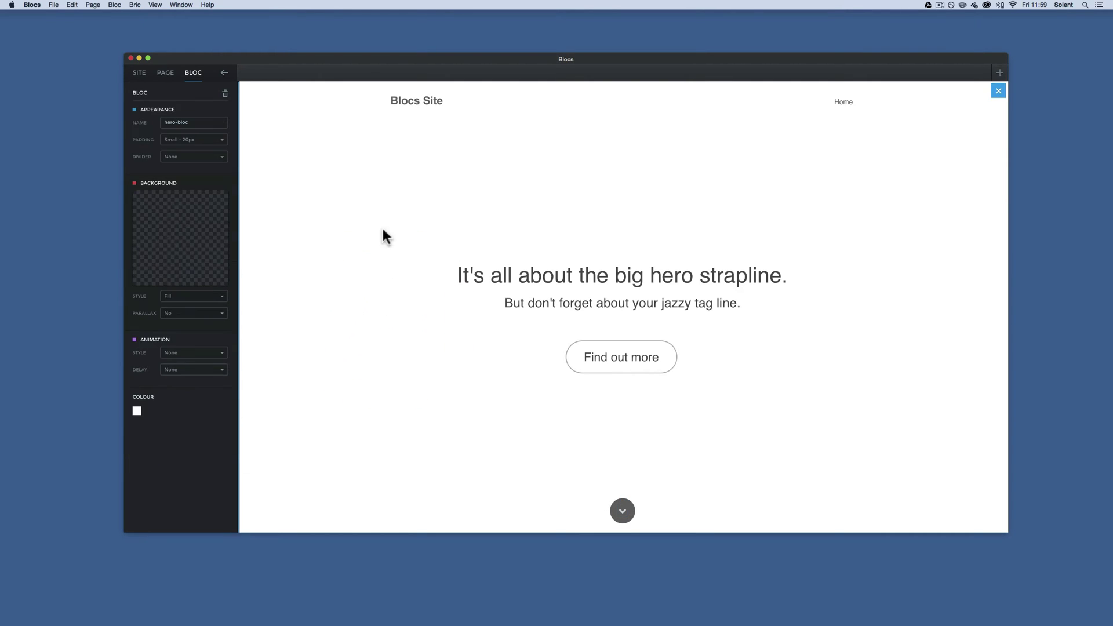
left_click(165, 123)
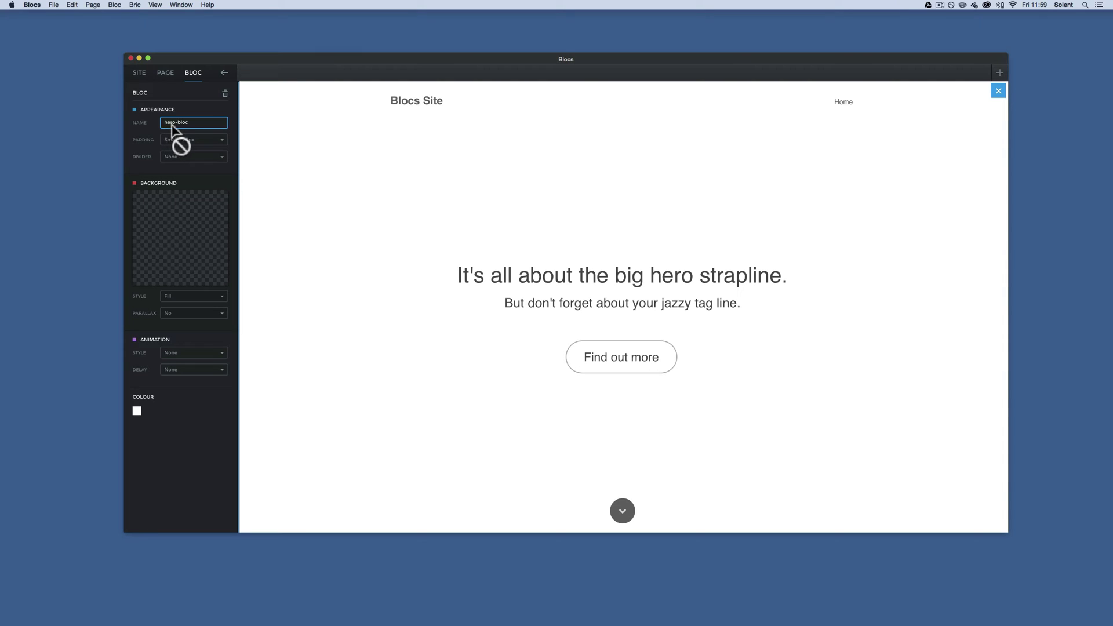
key("Return")
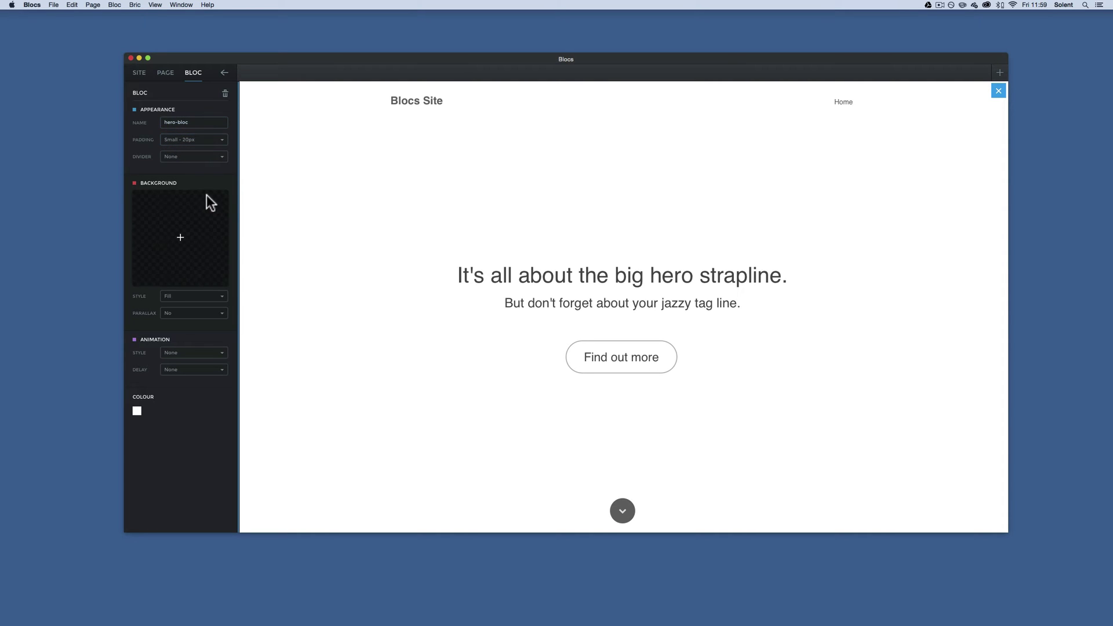
left_click(179, 236)
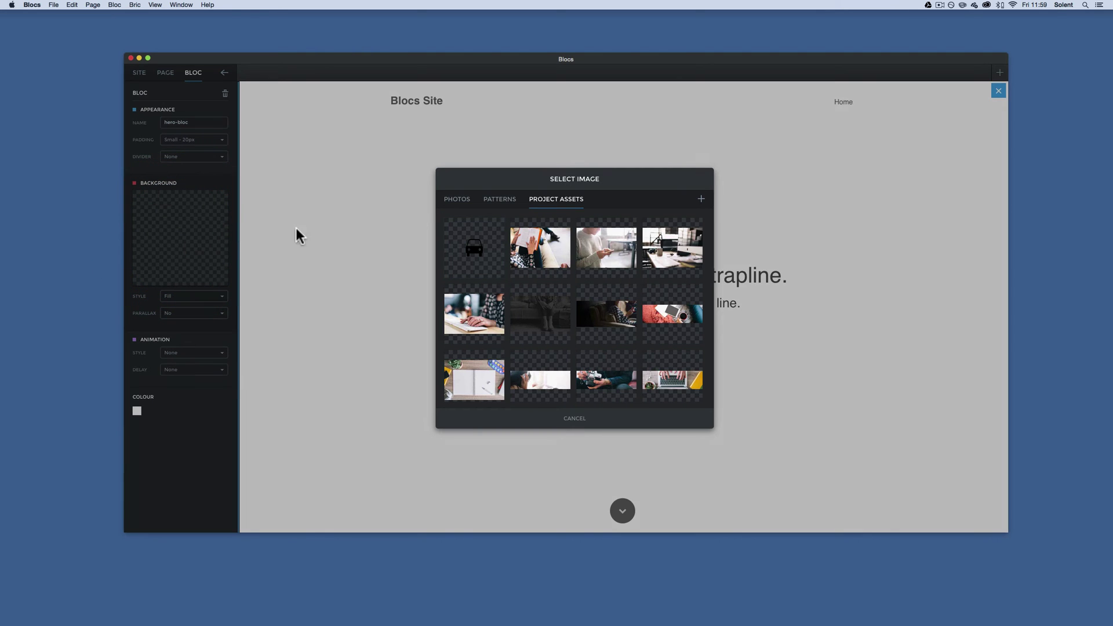
left_click(545, 311)
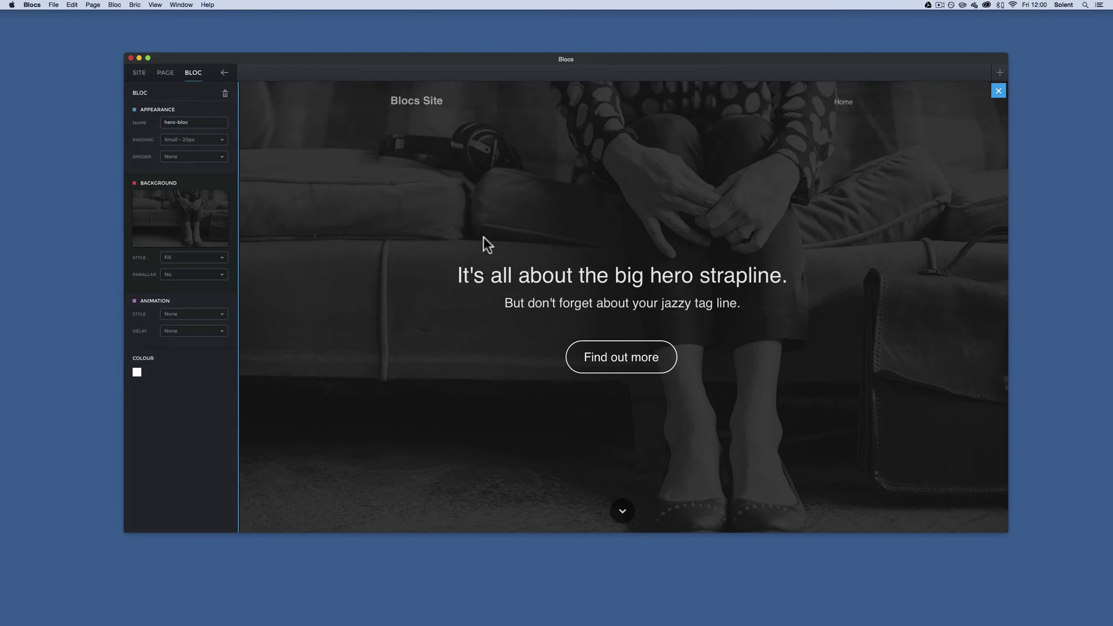
scroll(468, 217, "down", 5)
scroll(468, 220, "up", 5)
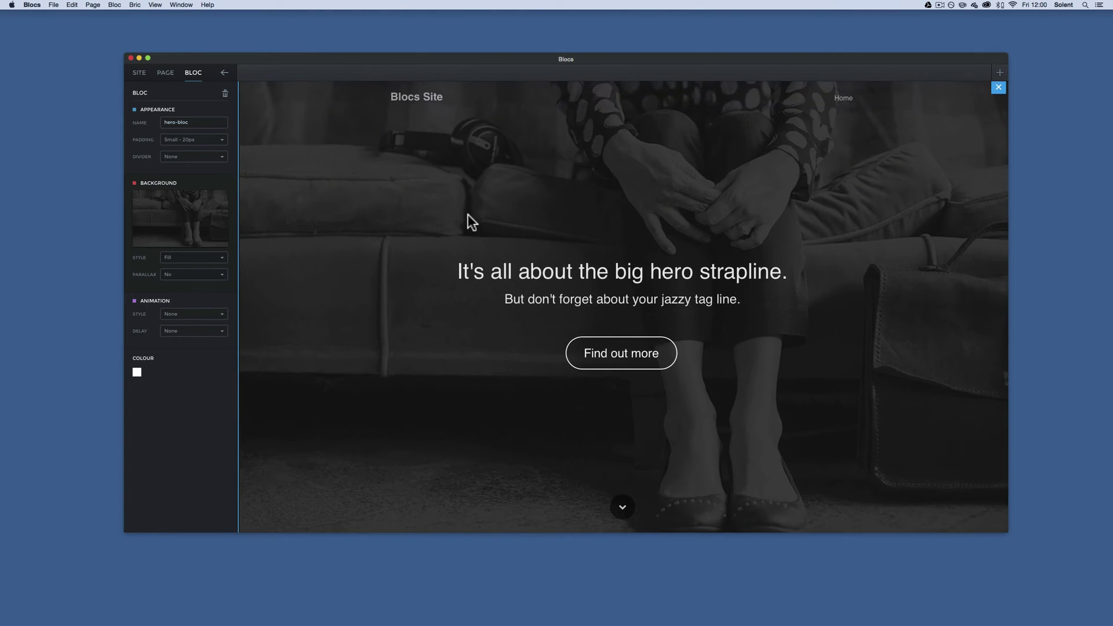
- Try Center Left positioning for the hero background, then return it to Fill with parallax off
left_click(207, 259)
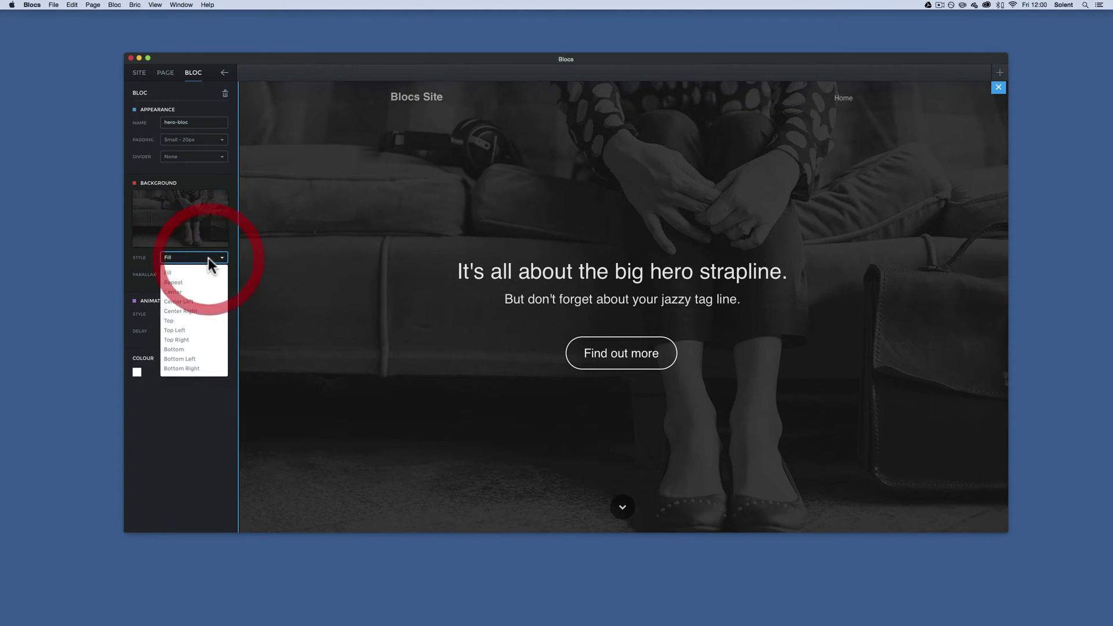
left_click(185, 301)
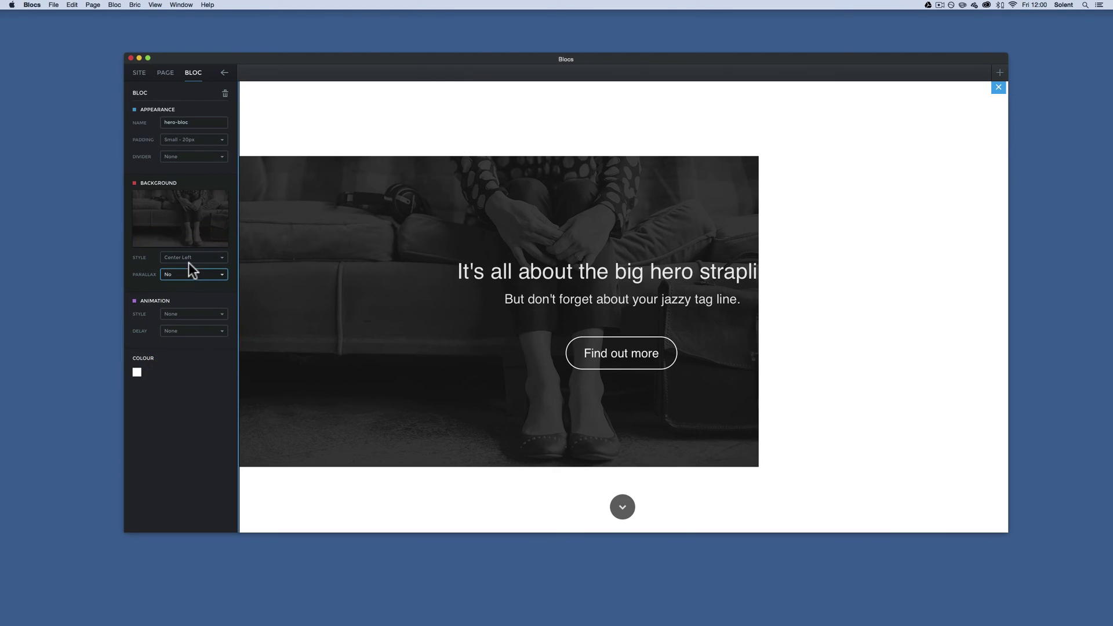
left_click(188, 270)
left_click(185, 274)
left_click(186, 257)
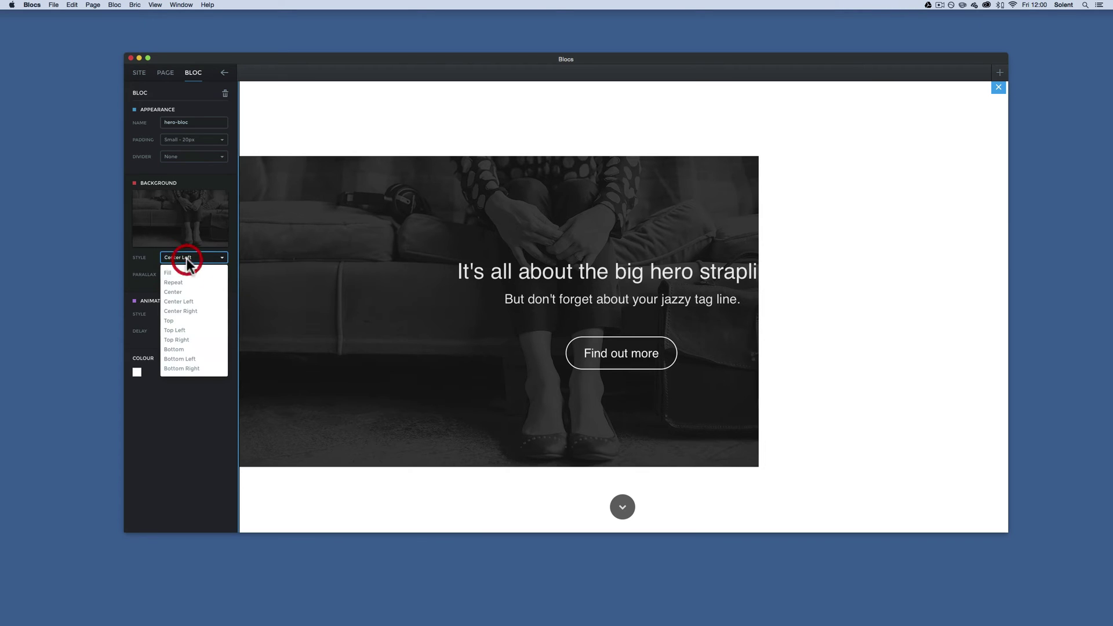
left_click(183, 273)
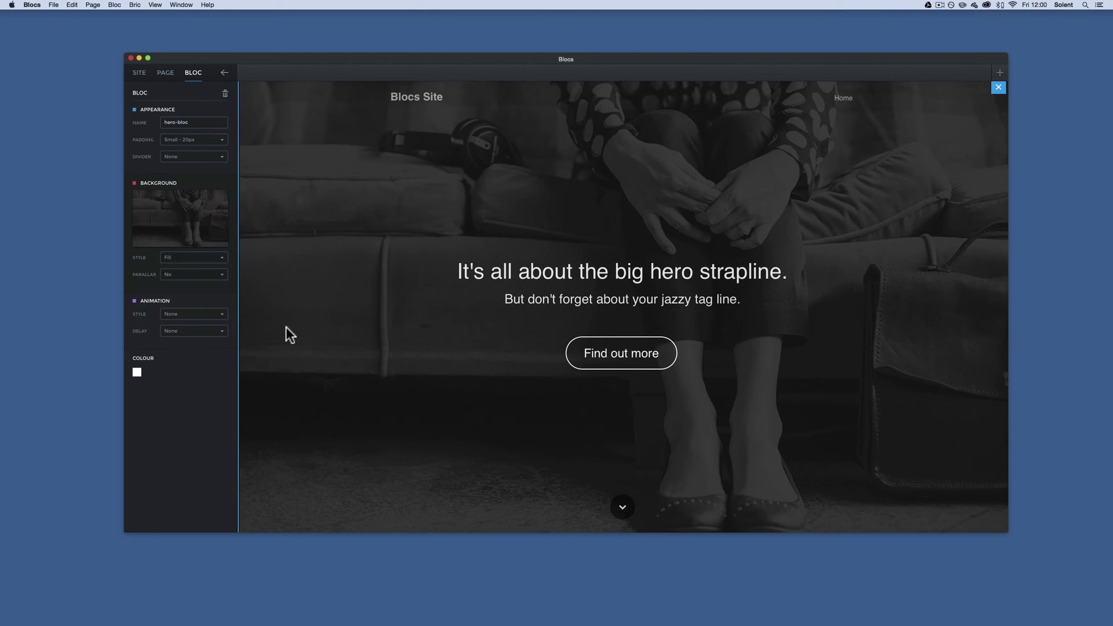
- Set the hero background Parallax to Yes and scroll the preview to check the effect
left_click(186, 273)
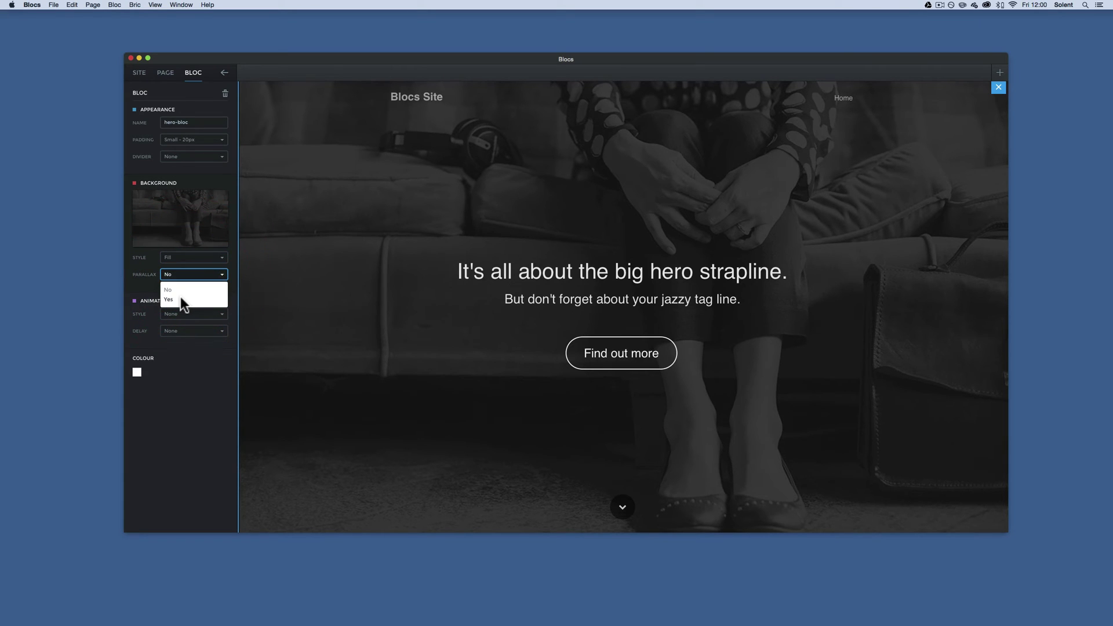
left_click(181, 297)
scroll(416, 346, "down", 5)
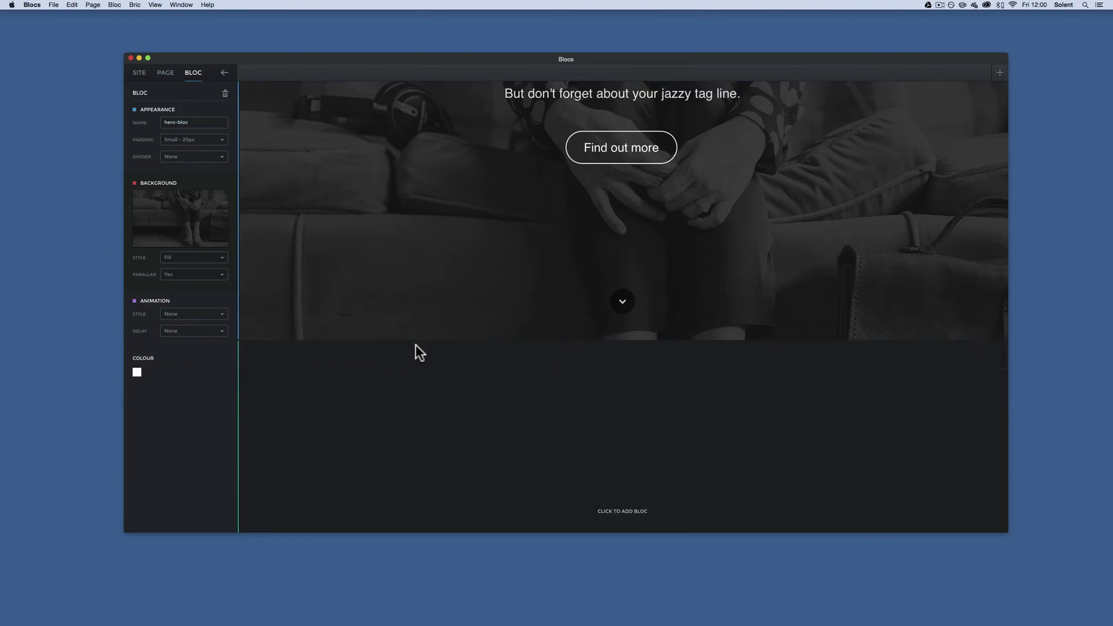
scroll(415, 345, "up", 3)
scroll(415, 345, "down", 3)
scroll(415, 345, "up", 4)
scroll(416, 345, "down", 4)
scroll(416, 345, "up", 3)
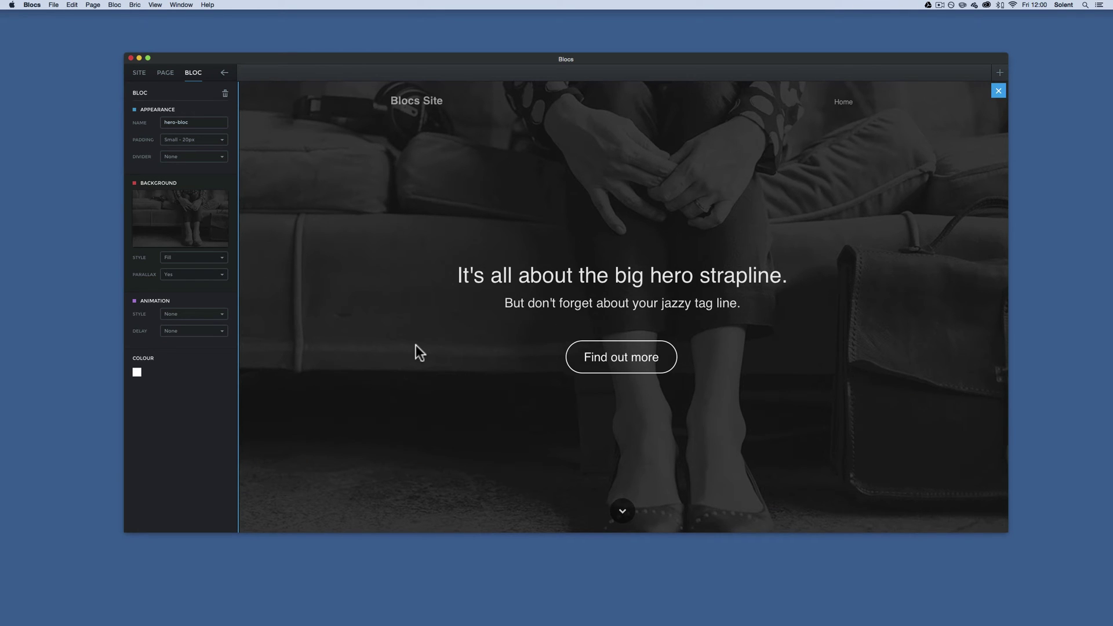
scroll(416, 346, "down", 5)
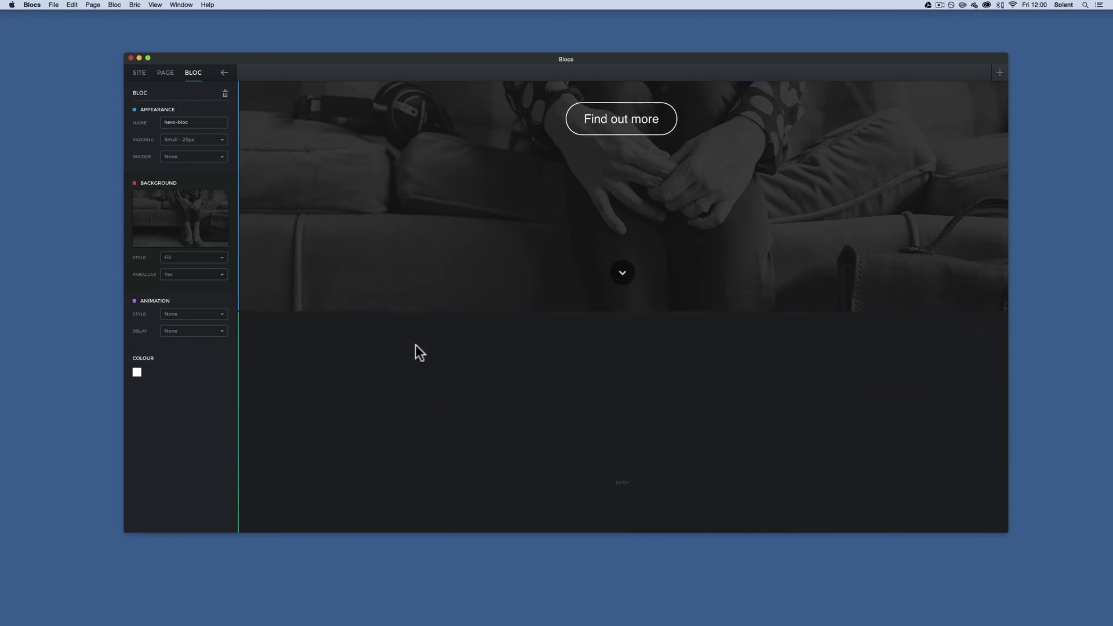
scroll(415, 346, "down", 2)
- Add a bloc below the hero using the detailed-view three-column image, title and text layout
left_click(586, 394)
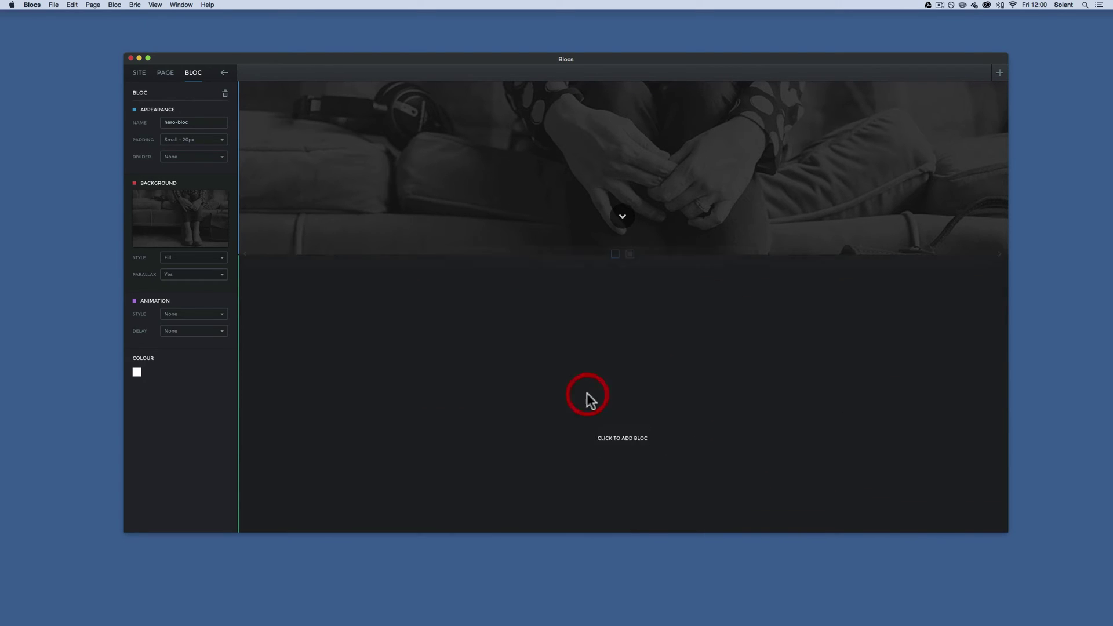
left_click(603, 346)
left_click(603, 345)
scroll(527, 287, "right", 5)
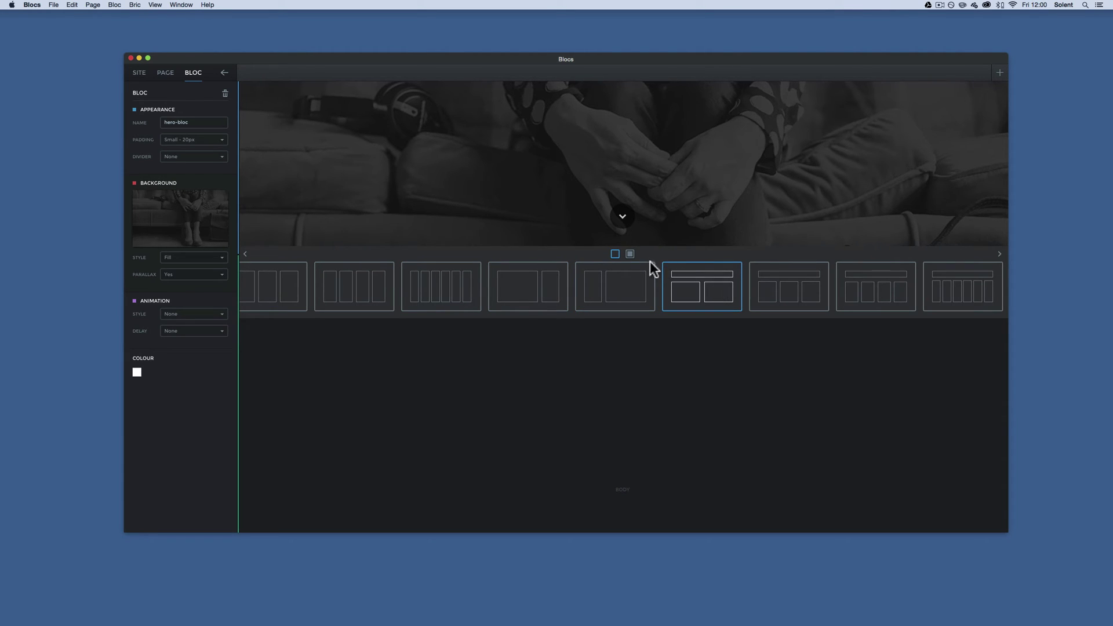
left_click(630, 255)
scroll(655, 287, "left", 5)
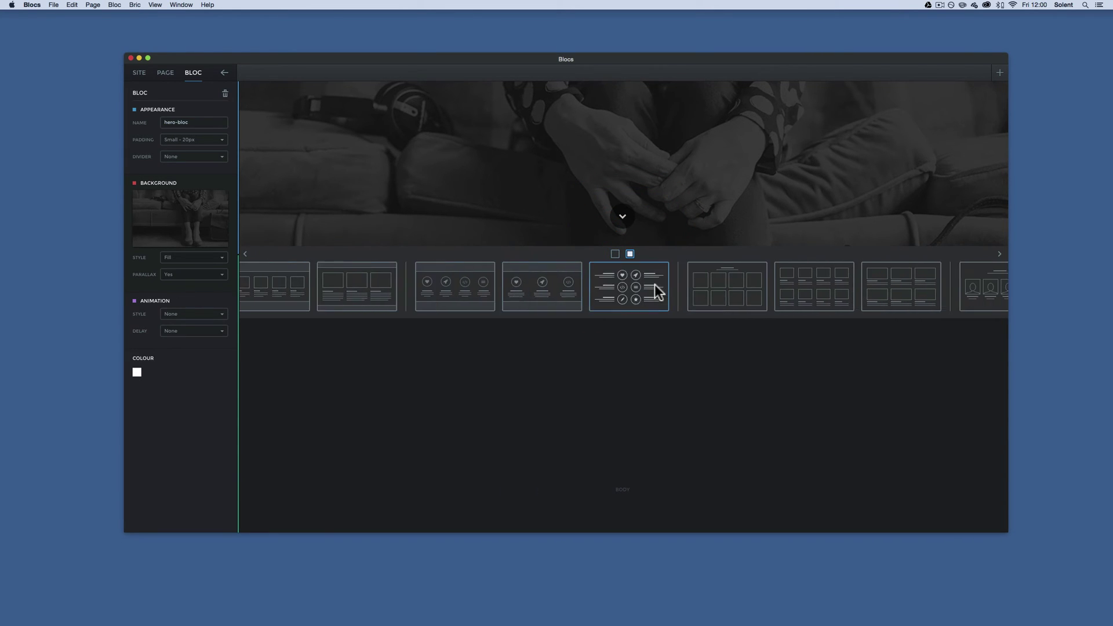
scroll(653, 284, "right", 3)
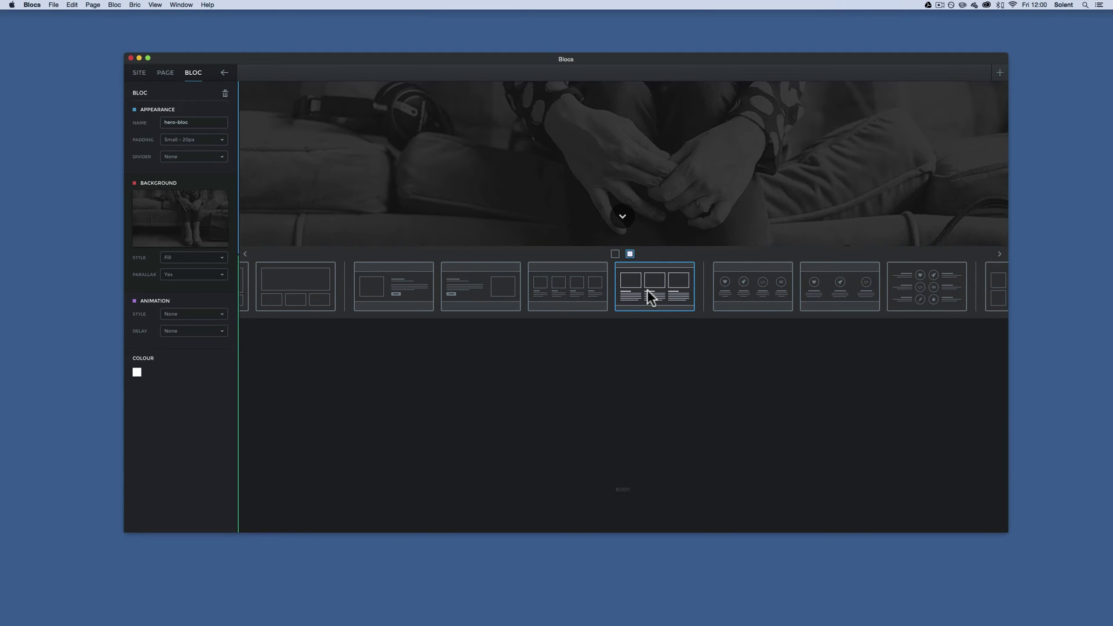
left_click(647, 290)
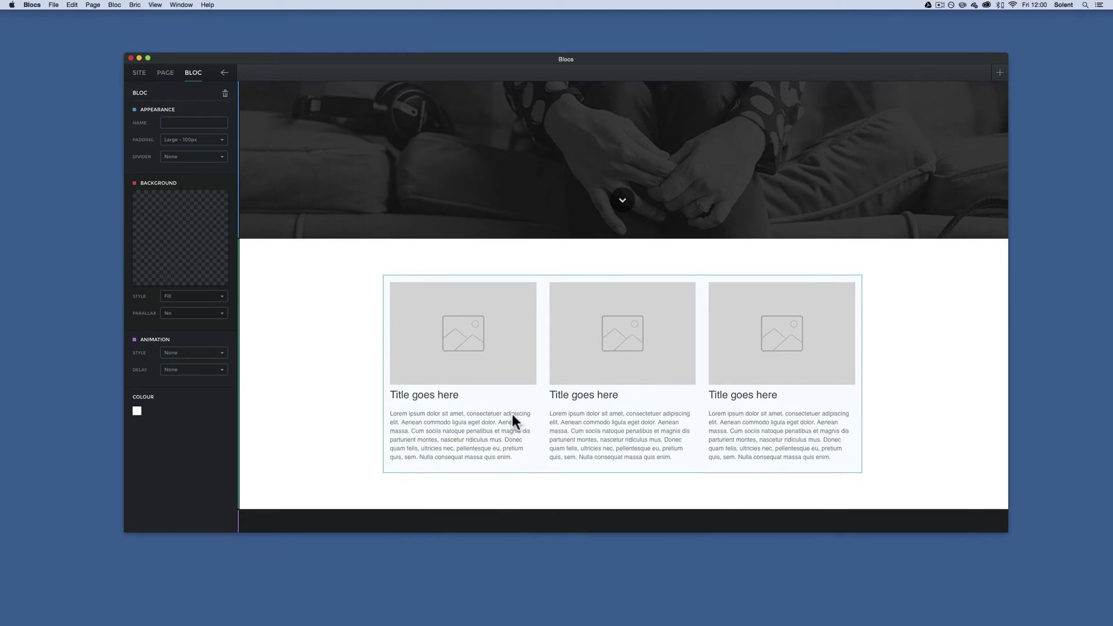
- Select the new three-column bloc and enter threeimg-bloc as its Name
left_click(332, 378)
left_click(332, 377)
left_click(332, 381)
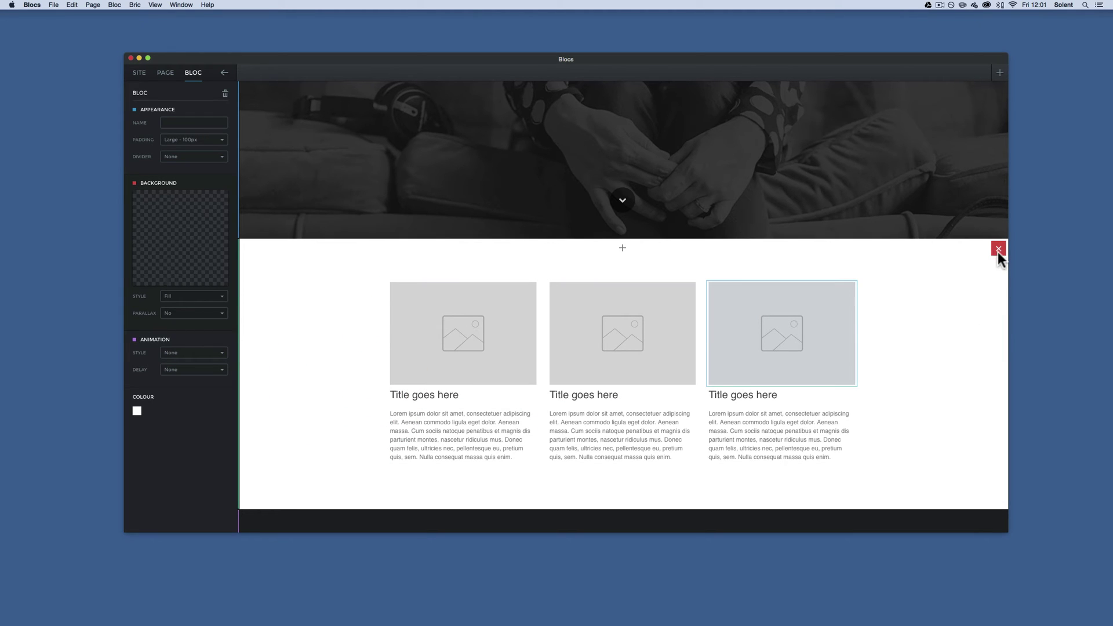
left_click(973, 277)
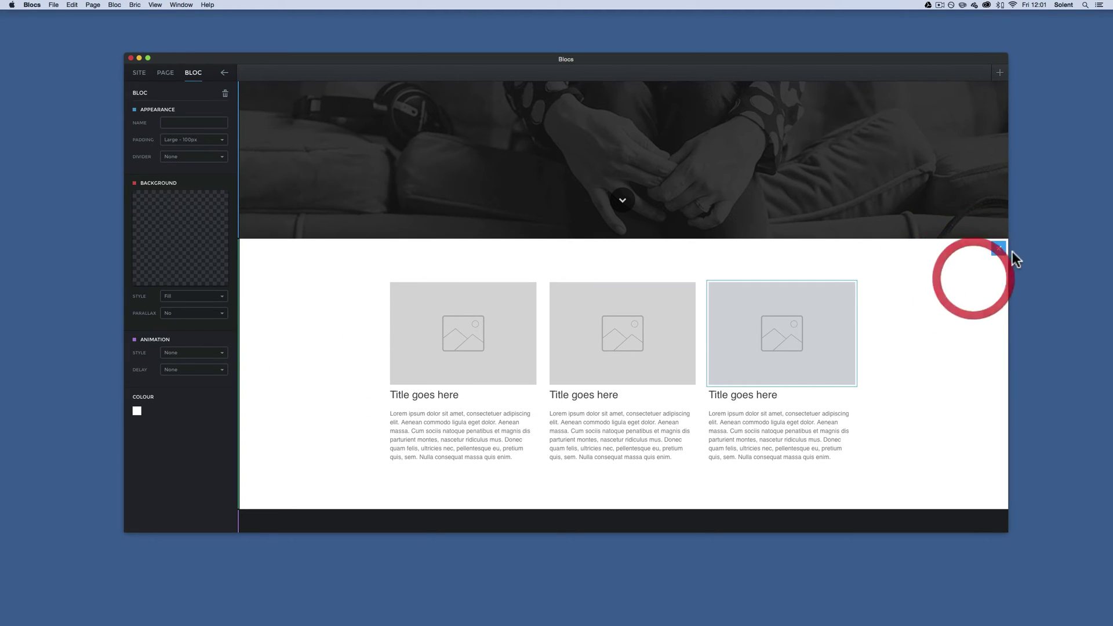
left_click(162, 122)
type("treeim")
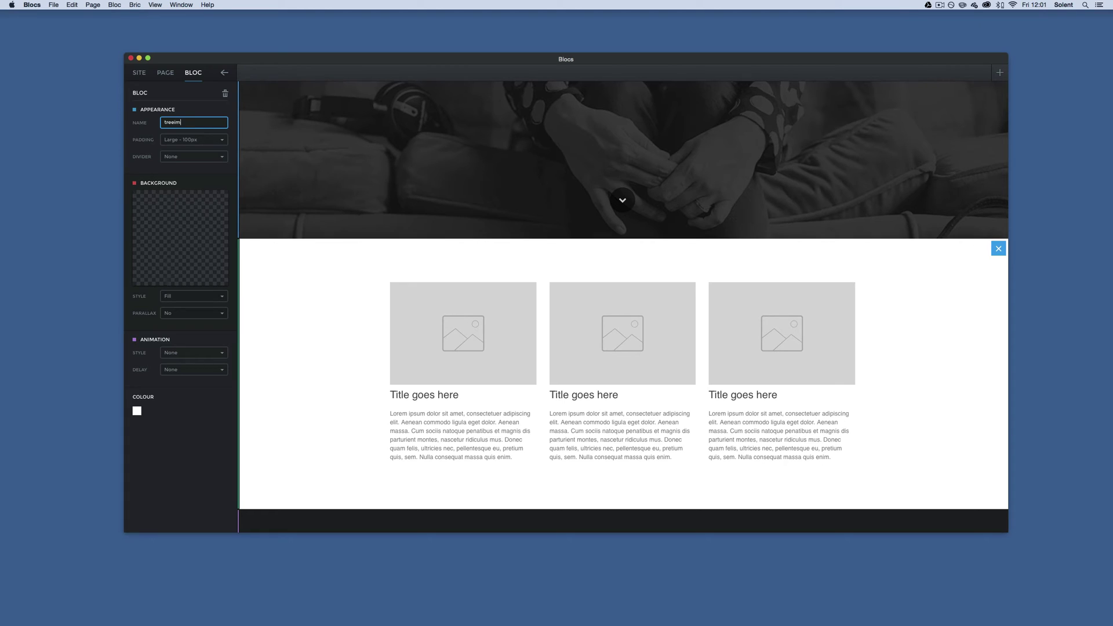
type("g-bloc")
left_click(174, 124)
type("h")
left_click(197, 169)
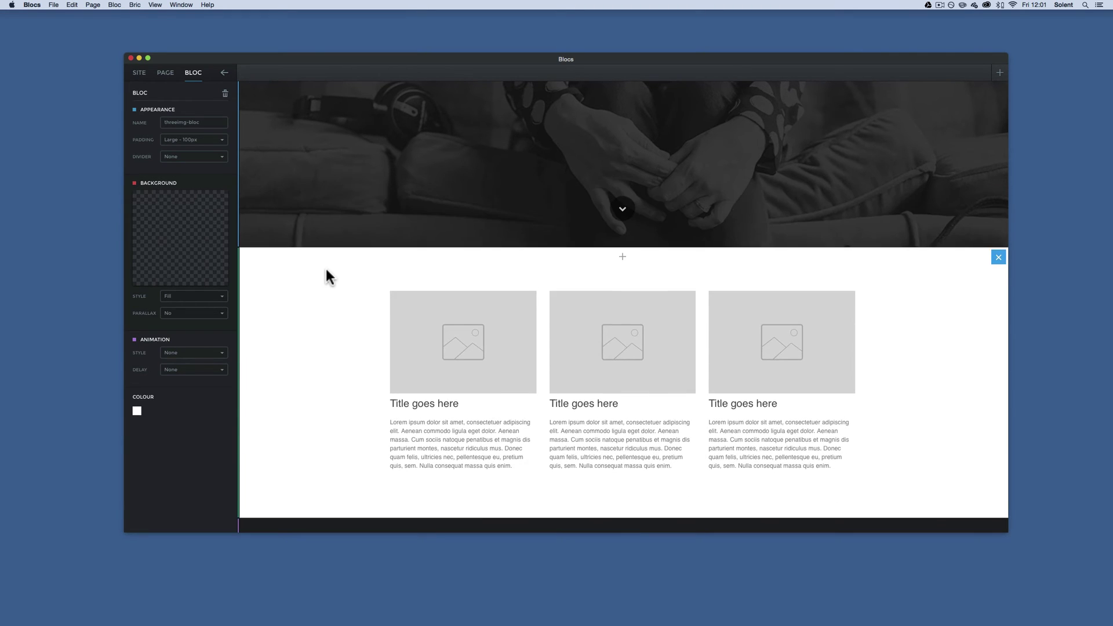
- Fill the first column with the reading photo and the second with the city skyline stock photo
left_click(522, 364)
double_click(521, 360)
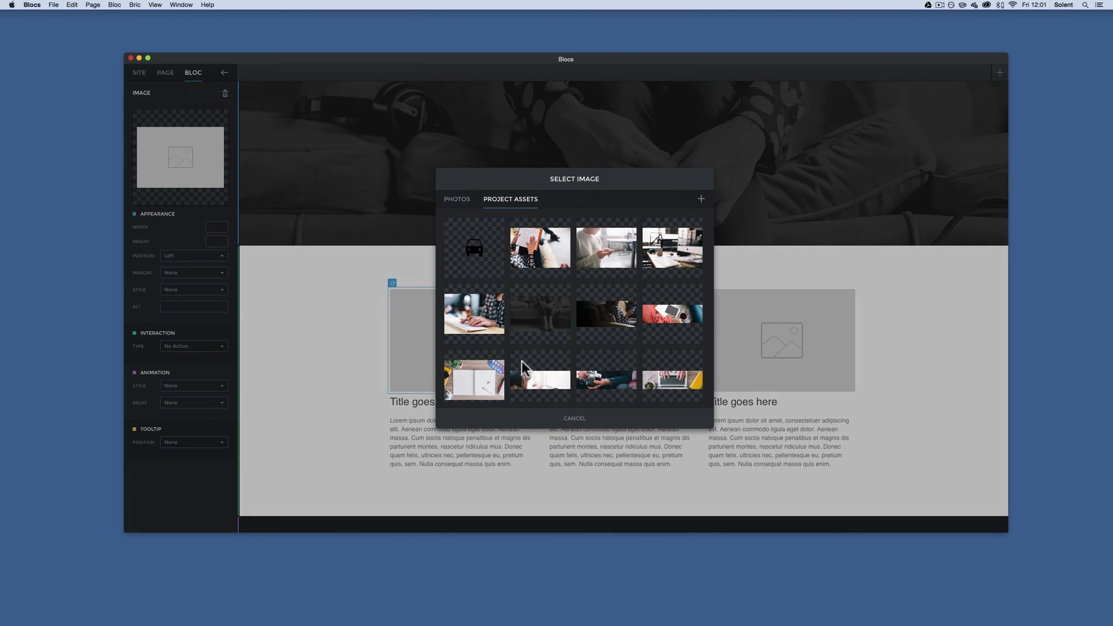
left_click(548, 255)
left_click(624, 354)
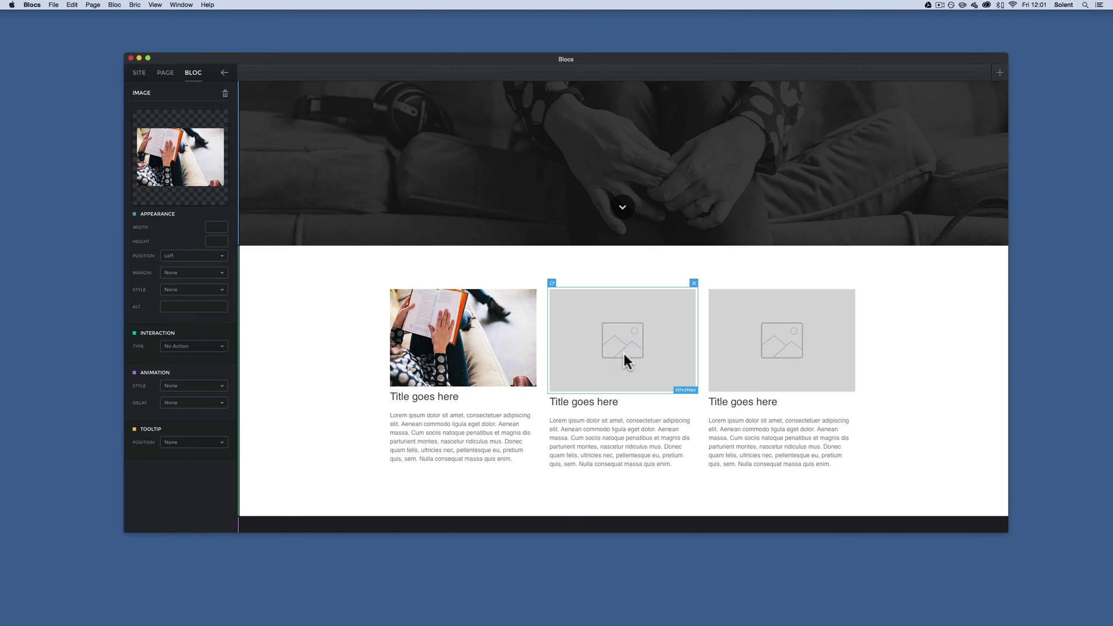
double_click(623, 354)
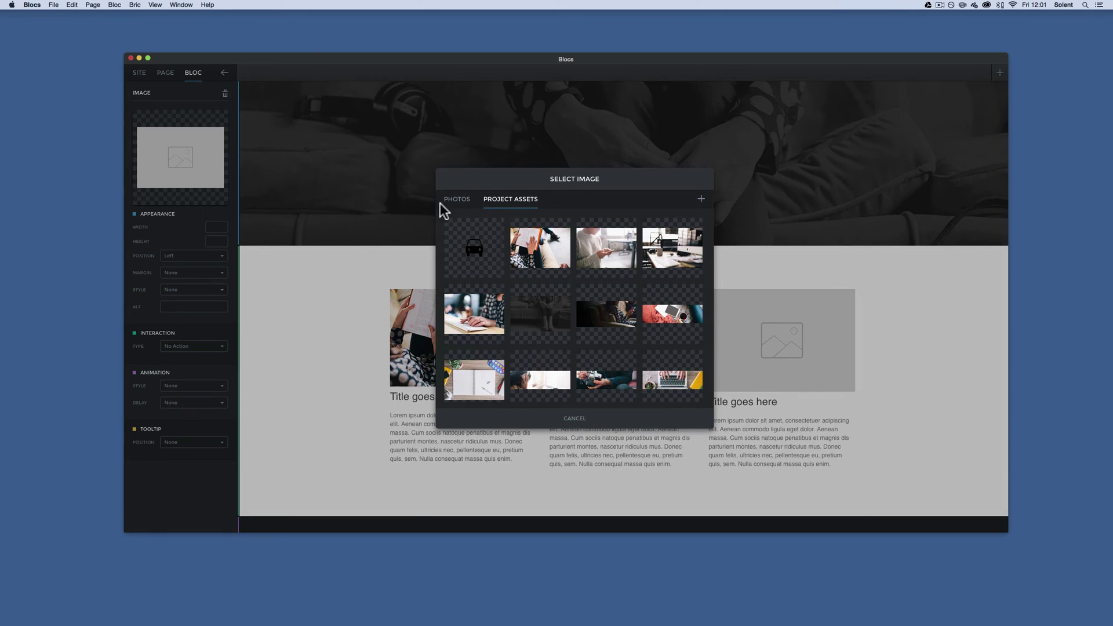
left_click(457, 199)
left_click(553, 304)
- Put the Golden Gate Bridge photo in the third column's image placeholder
left_click(774, 355)
left_click(773, 353)
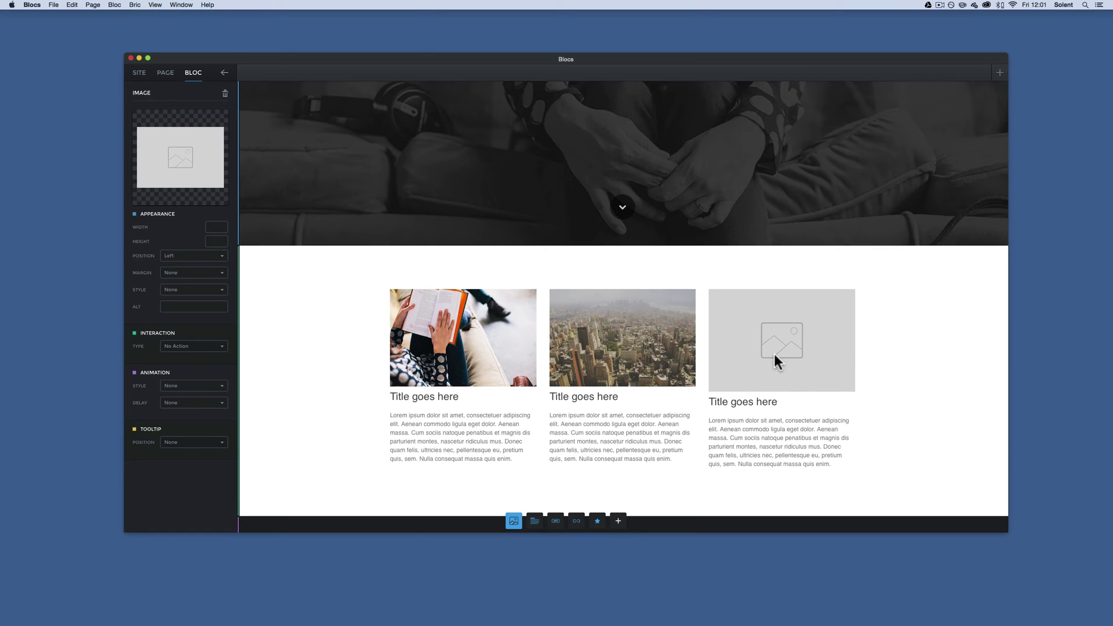
double_click(774, 354)
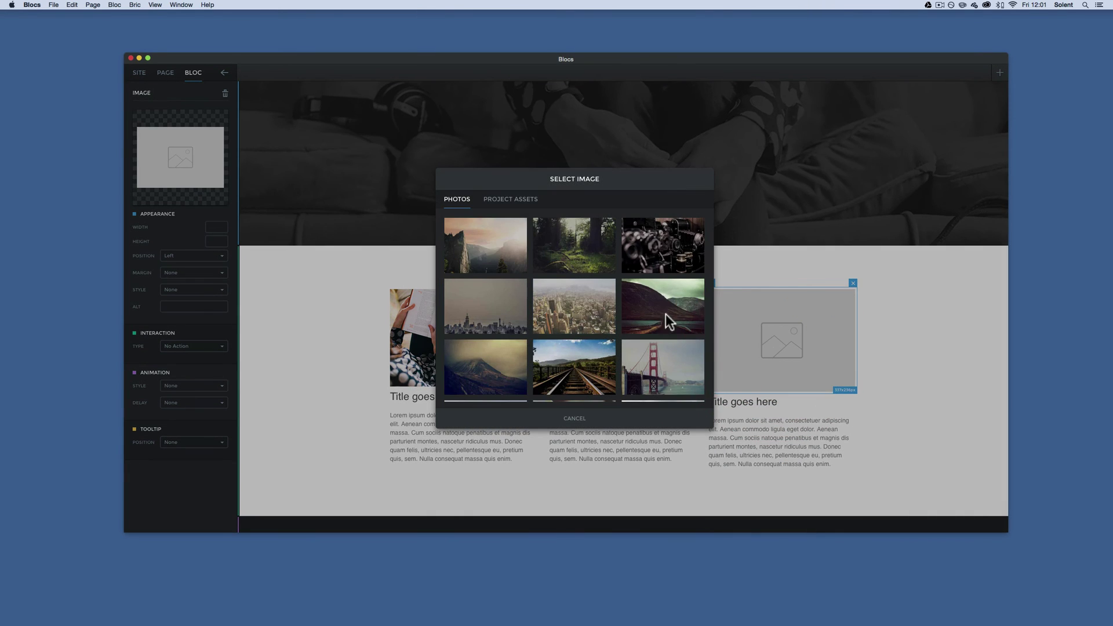
left_click(649, 355)
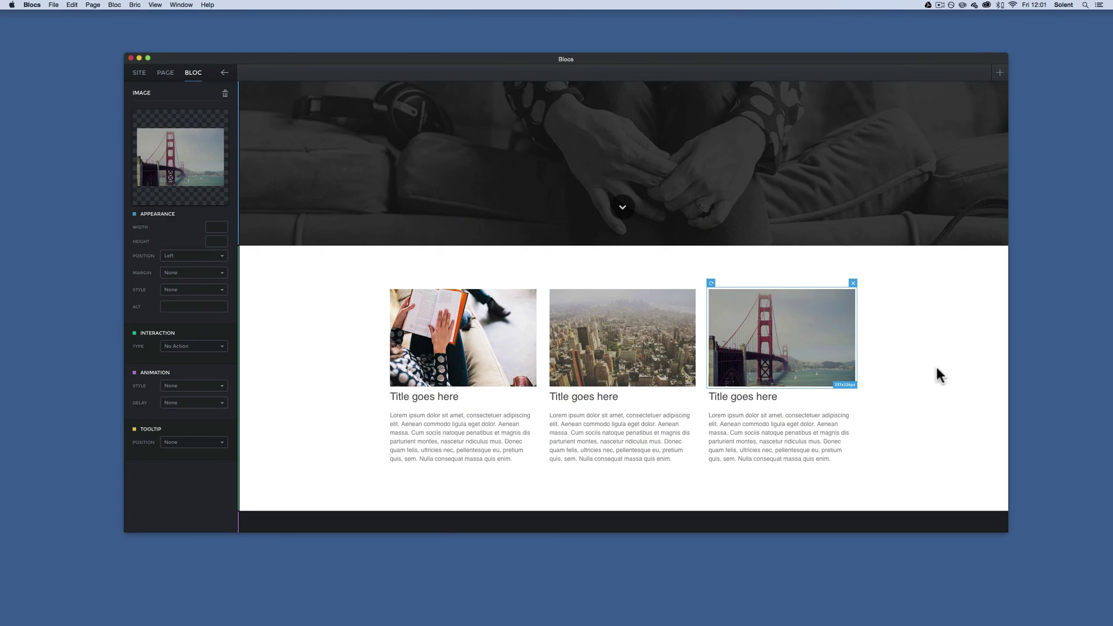
double_click(806, 368)
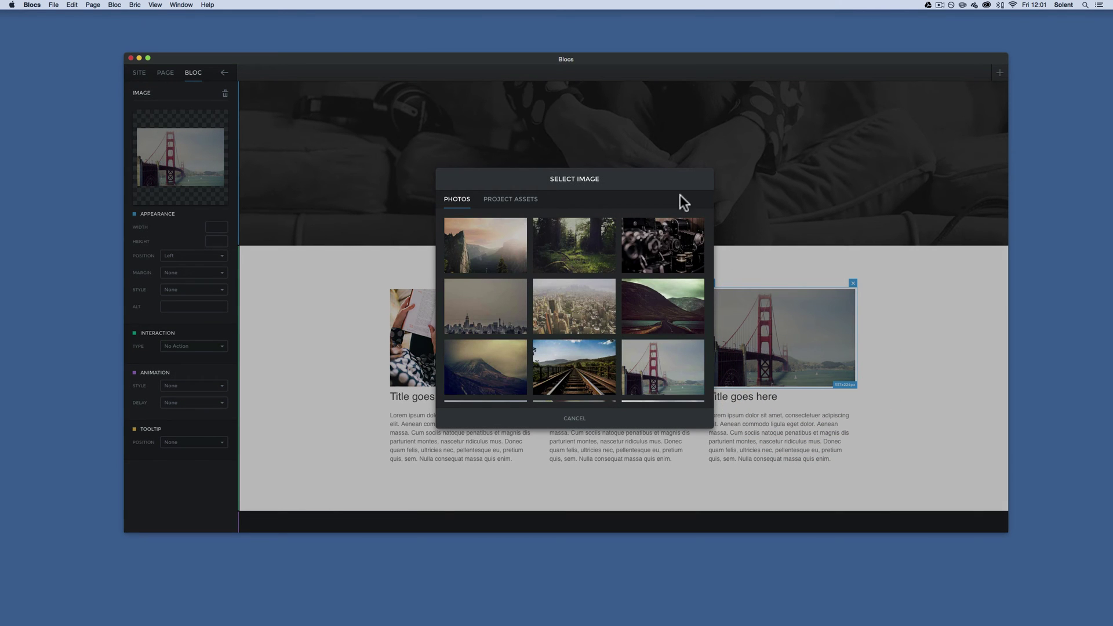
left_click(935, 314)
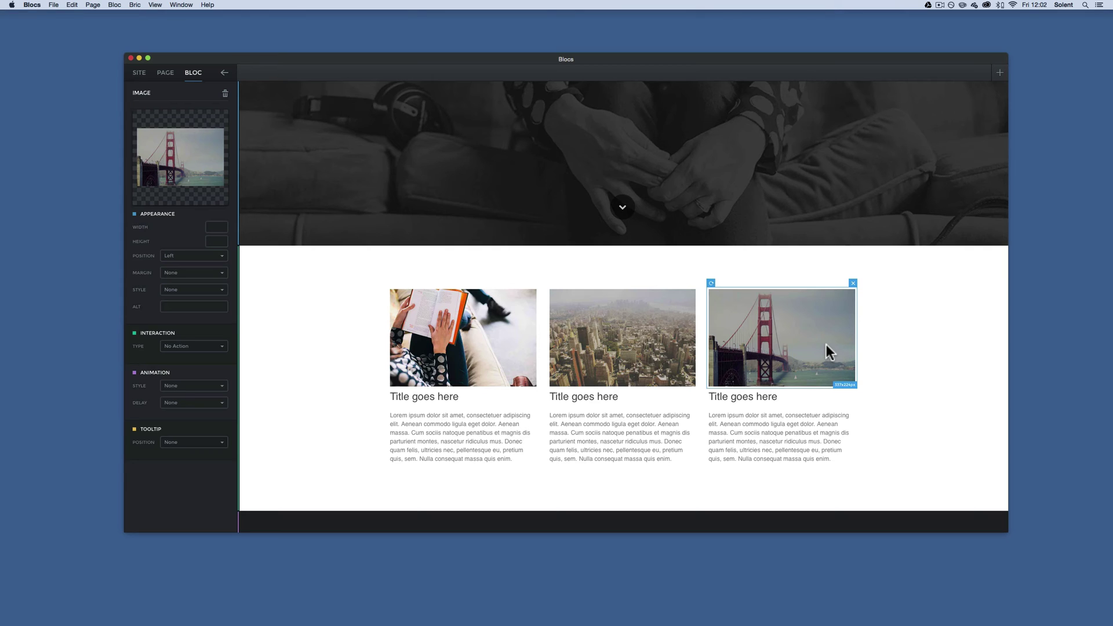
- Resize the Golden Gate image with the size keys until it is 346 px wide, filling its column
key("super+minus")
key("super+minus")
key("super+minus")
key("super+minus")
key("super+minus")
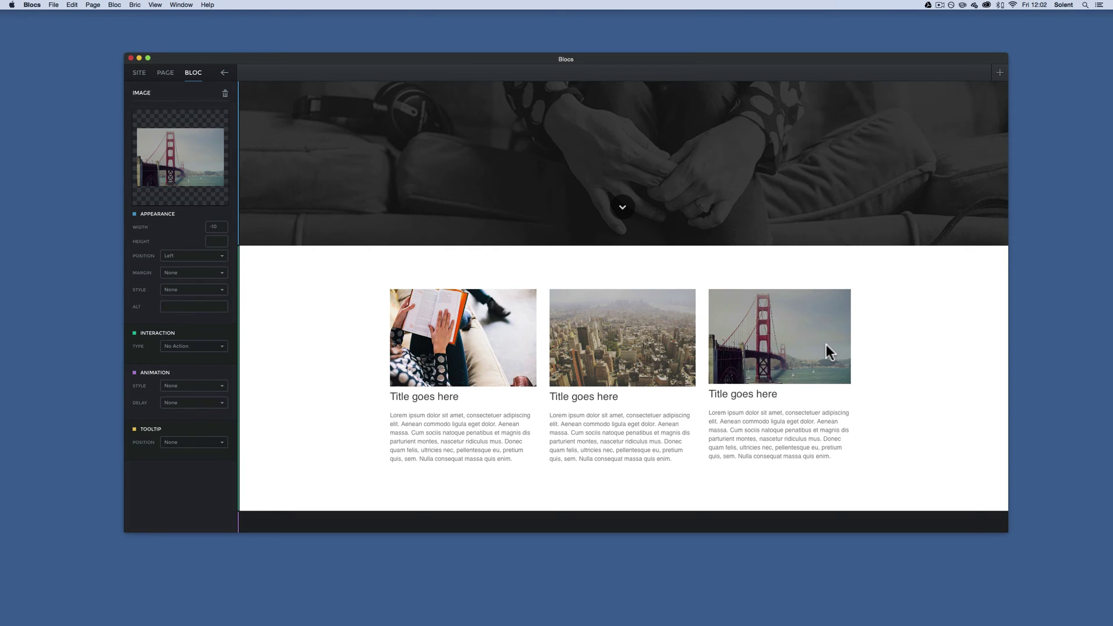
key("super+minus")
key("super+minus")
key("super+minus")
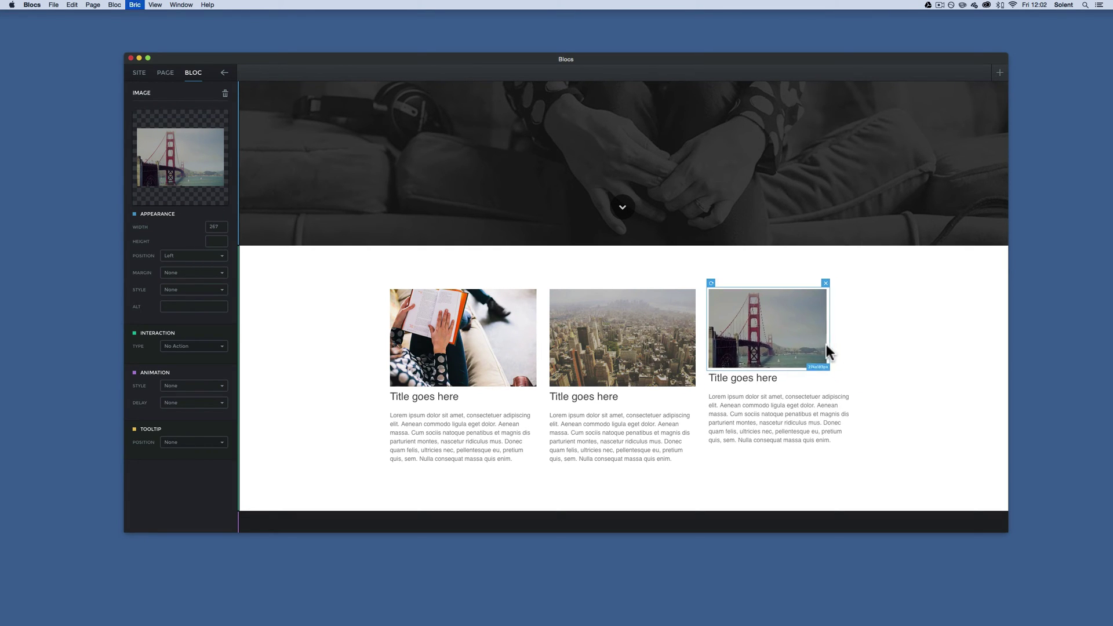
key("super+plus")
key("super+plus")
key("super+plus")
key("super+plus")
key("super+plus")
key("super+plus")
key("super+plus")
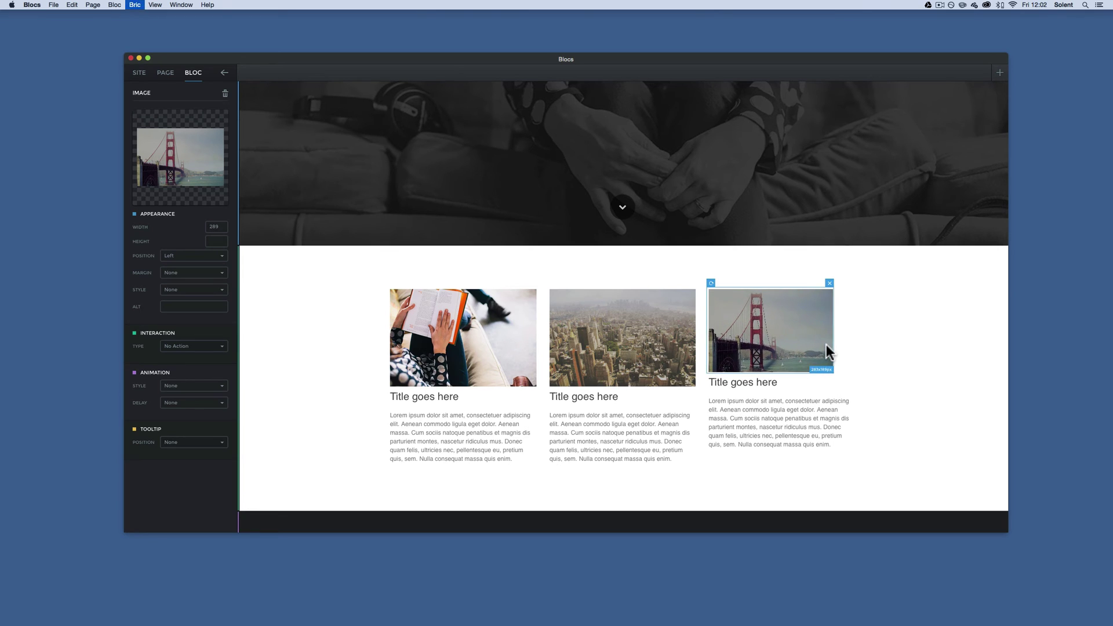
key("super+0")
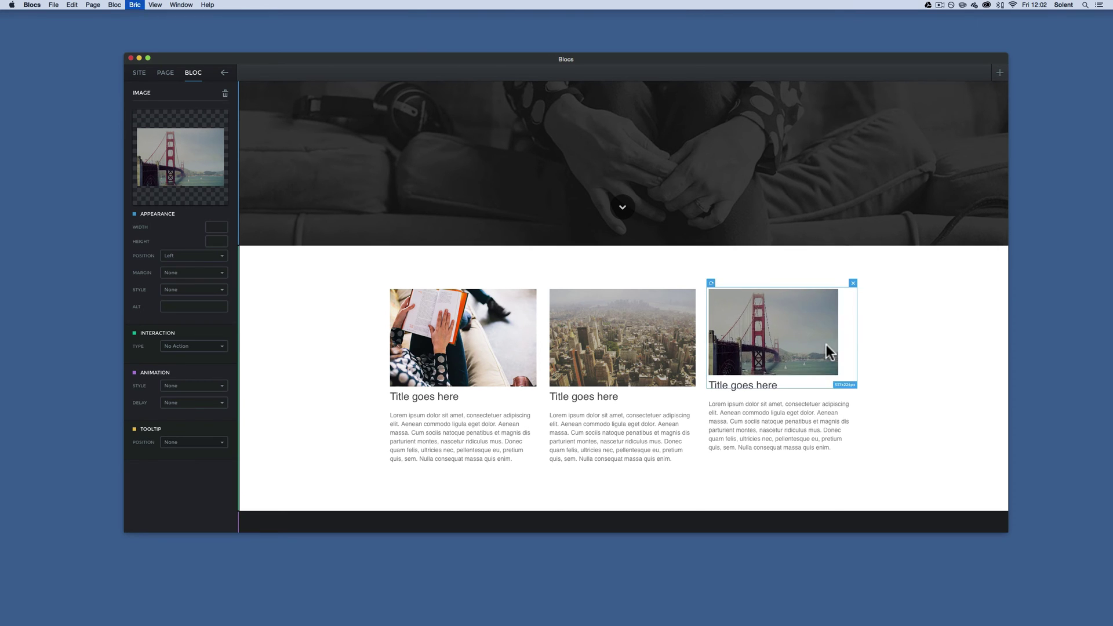
key("super+minus")
key("super+minus")
key("super+minus")
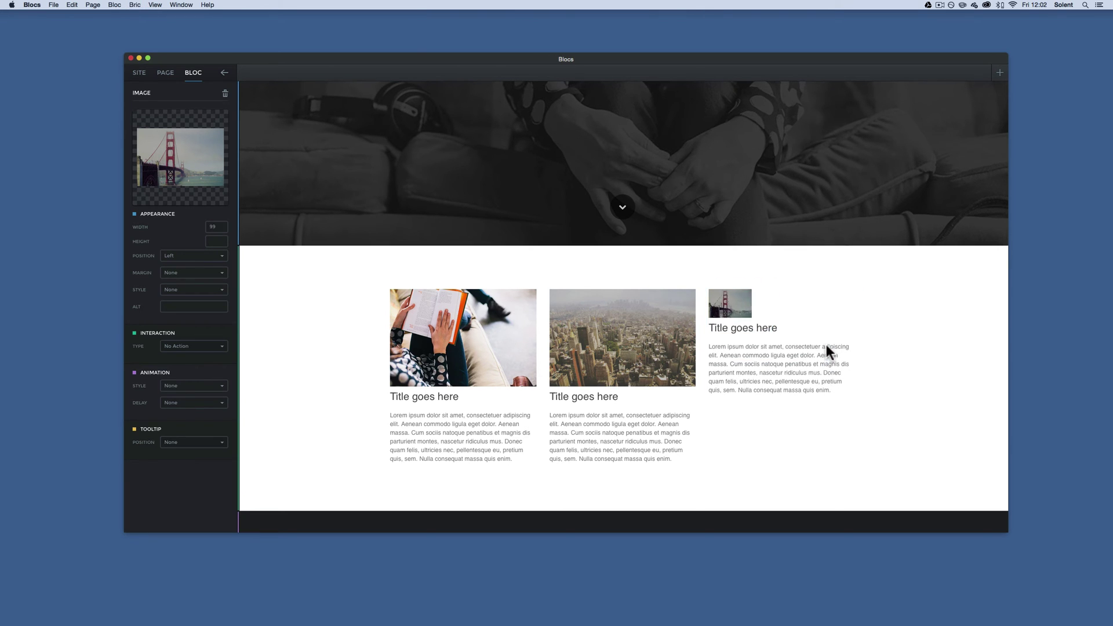
key("super+plus")
key("super+plus")
key("super+plus")
key("super+plus")
key("super+plus")
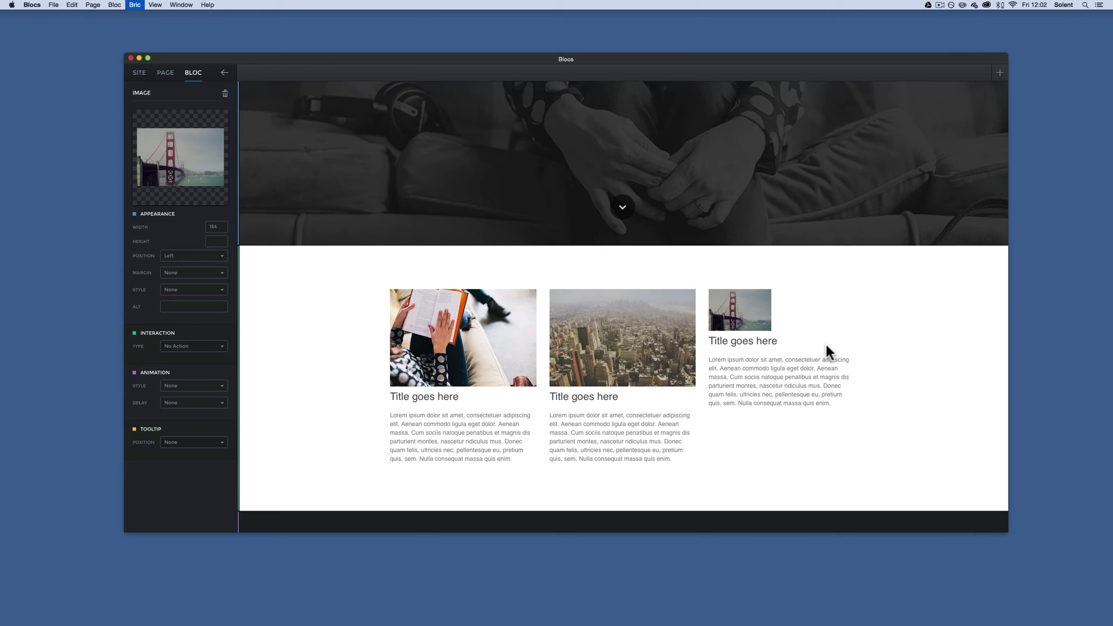
key("super+plus")
key("super+plus")
key("super+plus")
key("super+plus")
key("super+plus")
key("super+plus")
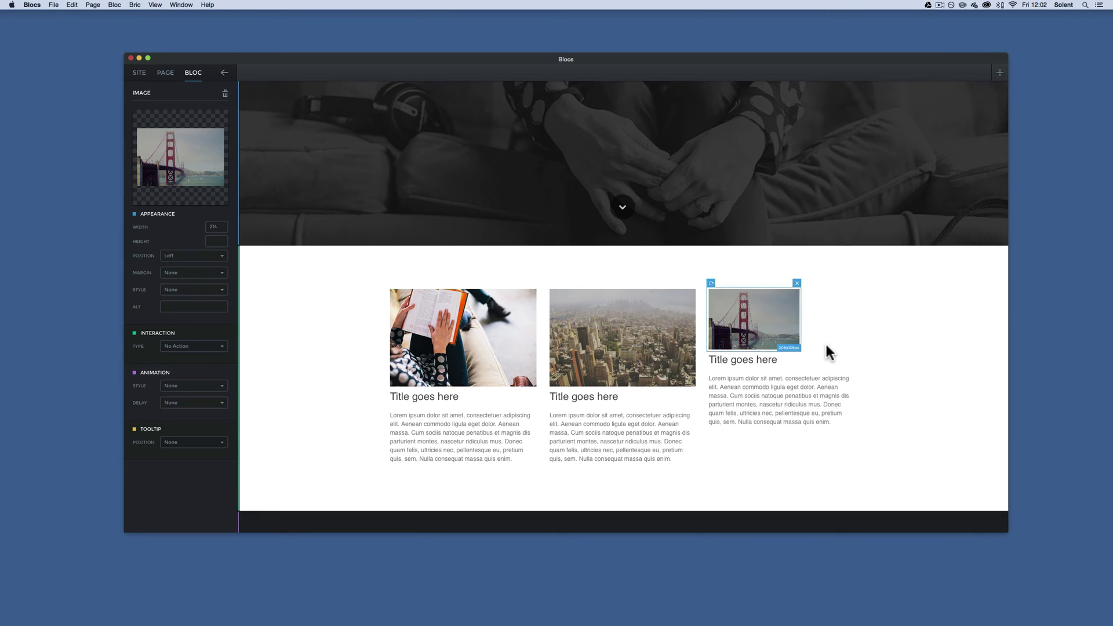
key("super+plus")
key("super+plus")
key("super+plus")
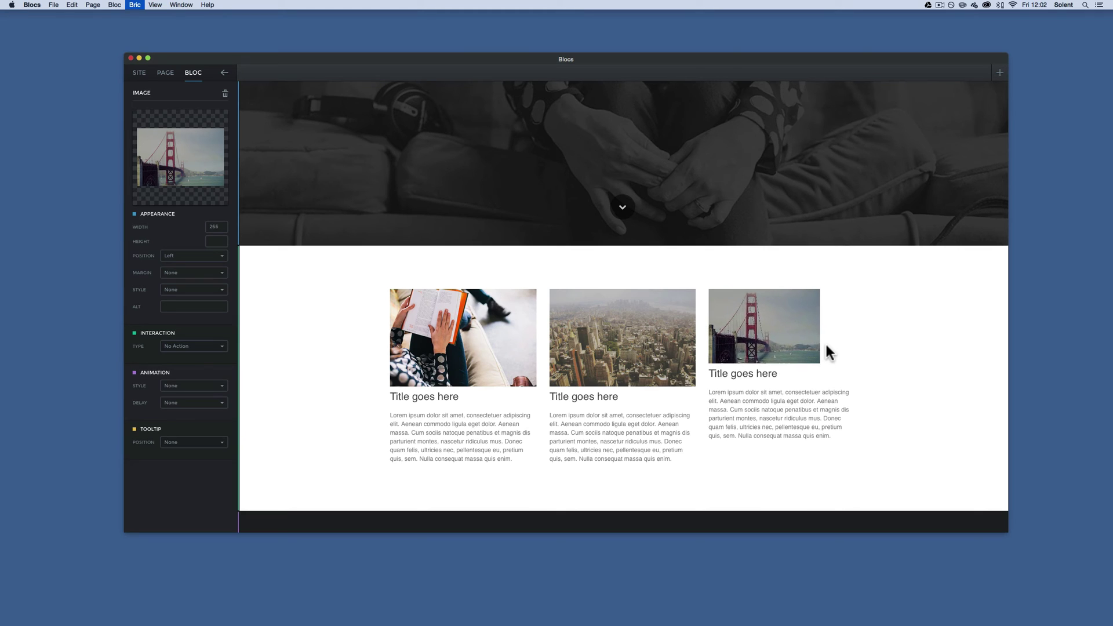
key("super+plus")
key("super+plus")
key("super+plus")
key("super+plus")
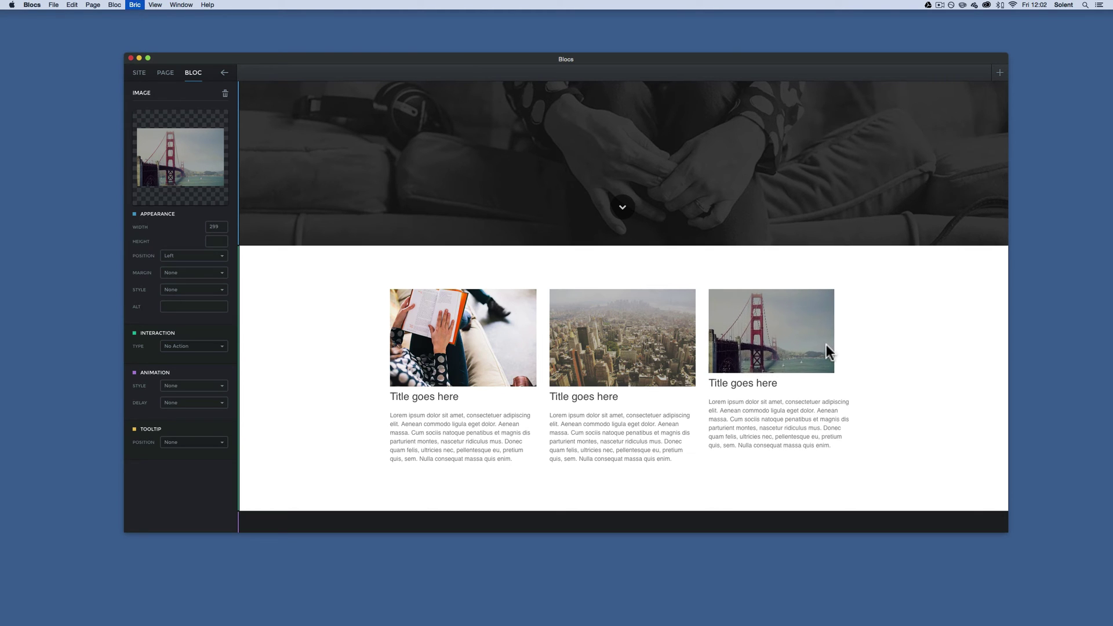
key("super+plus")
key("super+plus")
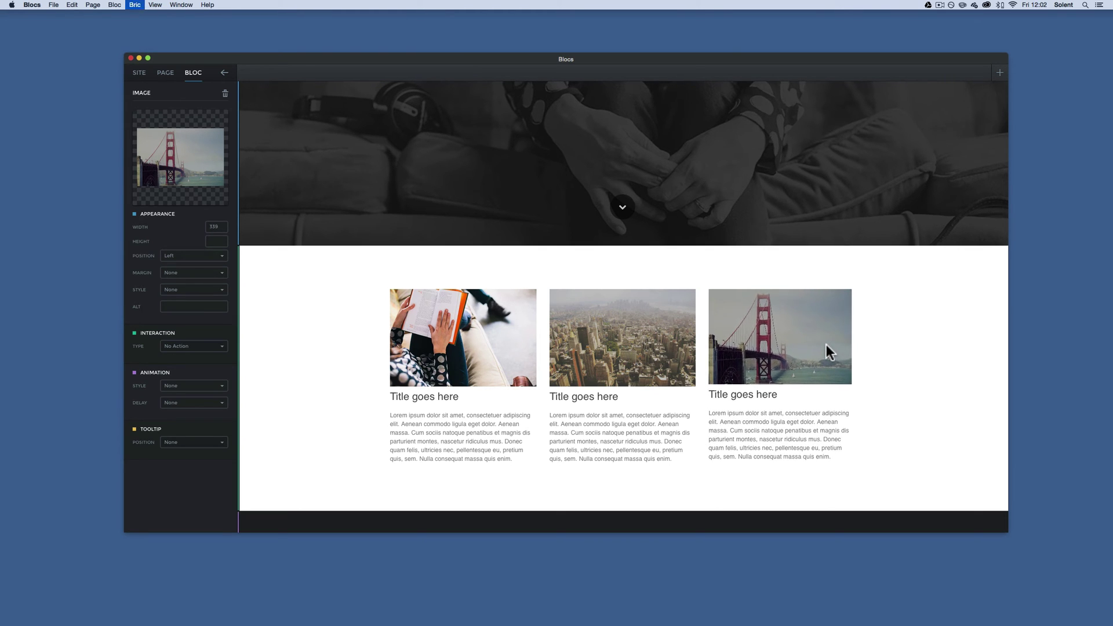
left_click(901, 351)
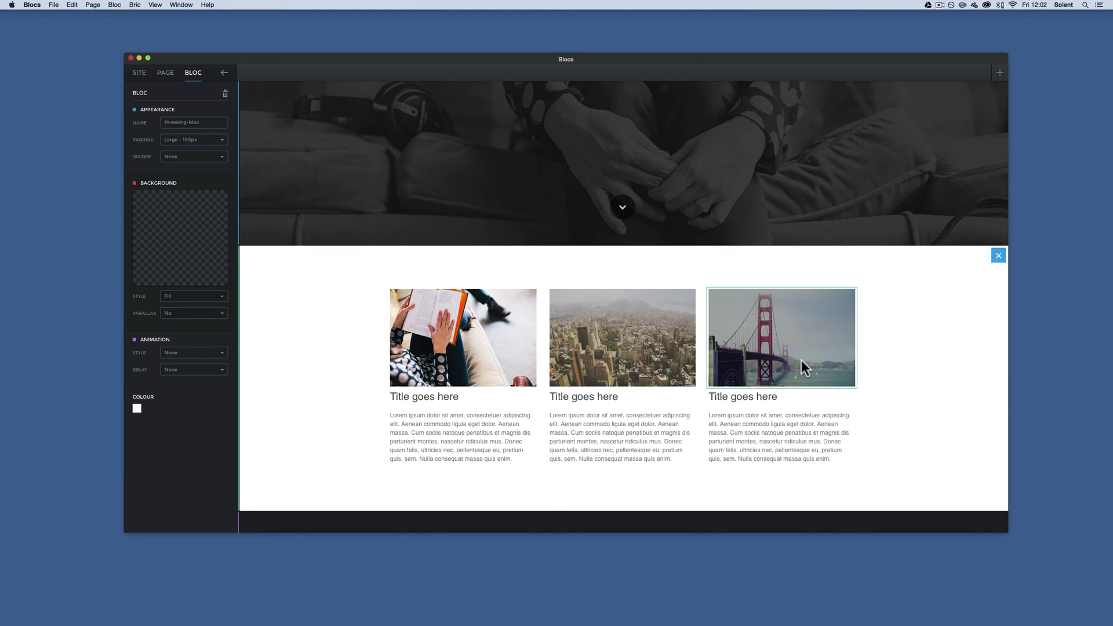
- Replace the middle column's title with City
scroll(801, 360, "down", 2)
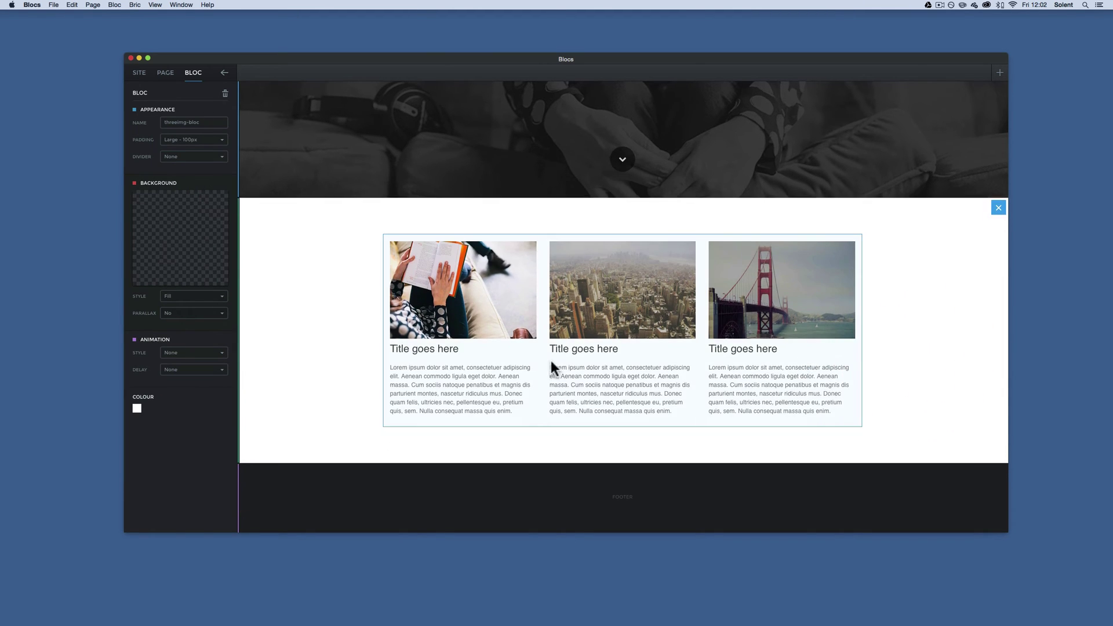
left_click(582, 349)
left_click_drag(608, 347, 541, 346)
type("City")
- Centre-align the middle paragraph, keeping Helvetica and 20px line height
left_click(572, 388)
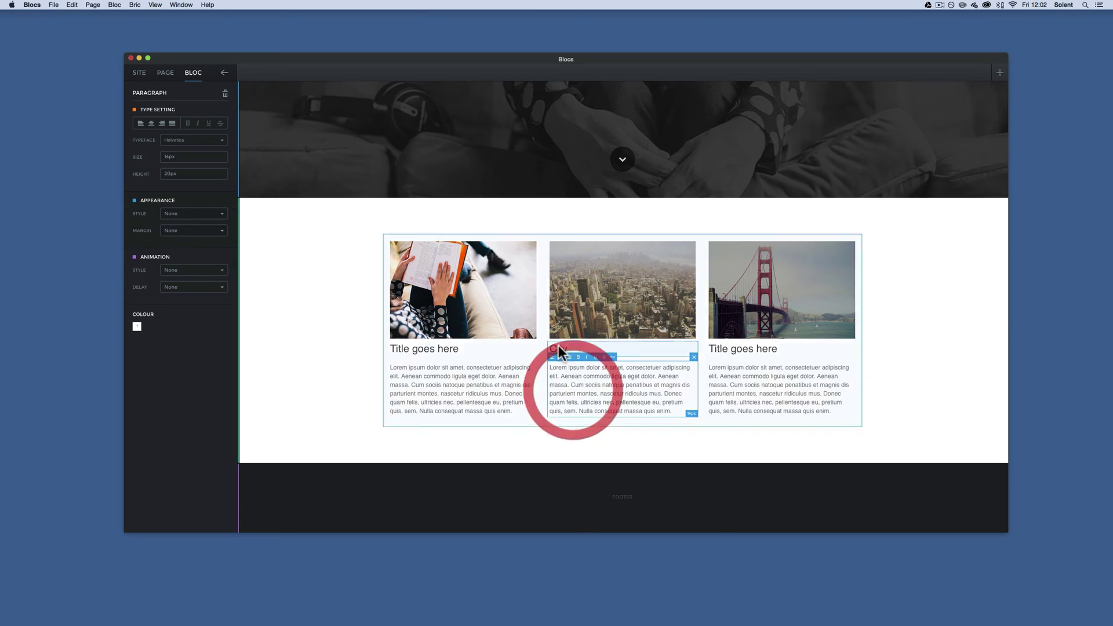
left_click(572, 378)
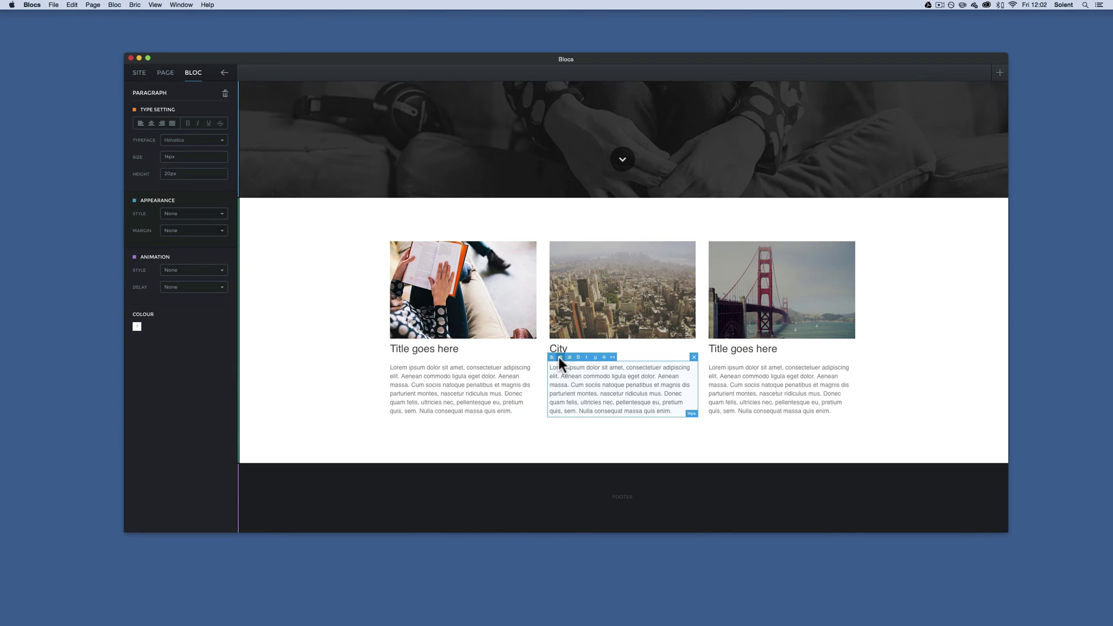
left_click(560, 357)
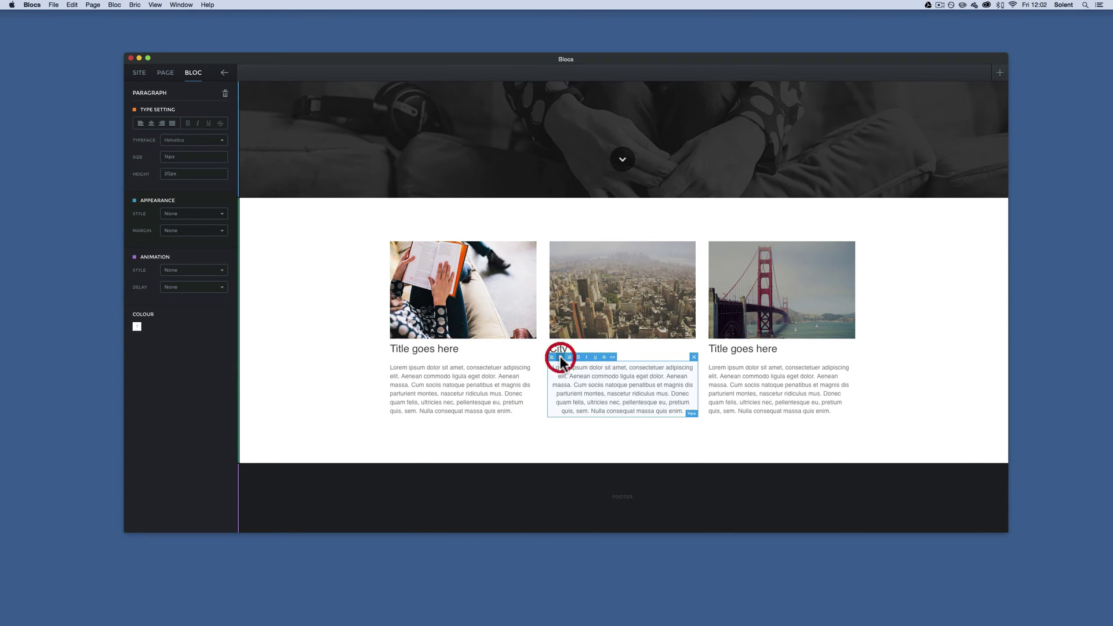
left_click(220, 139)
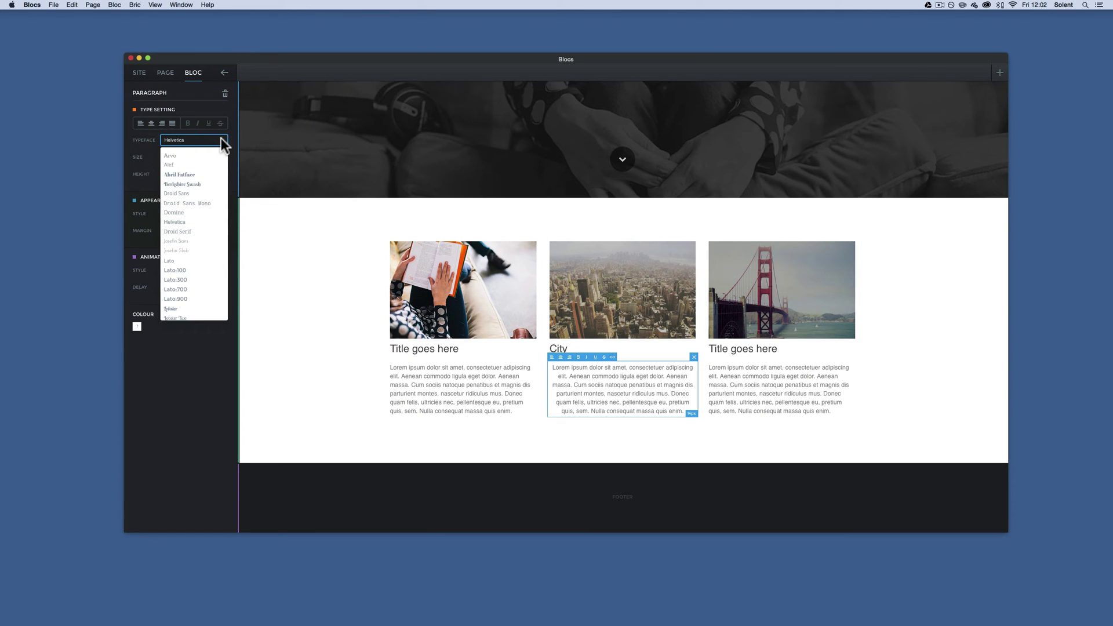
left_click(221, 138)
left_click(199, 173)
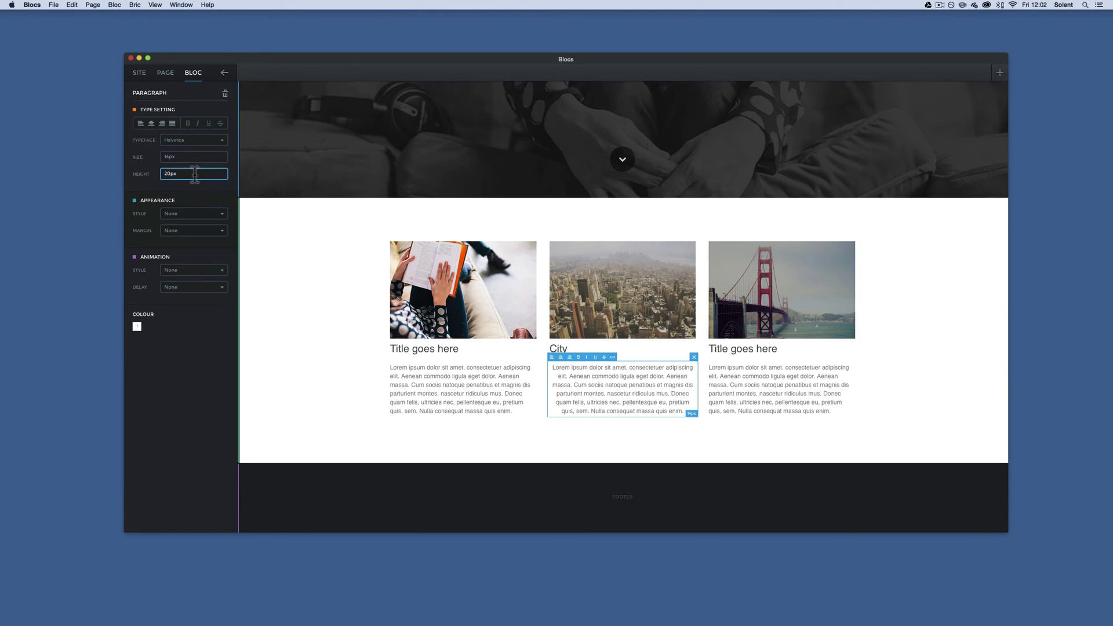
left_click(682, 379)
- Centre-align the left and right paragraphs and all three column titles
left_click(505, 390)
left_click(400, 356)
left_click(786, 383)
left_click(720, 357)
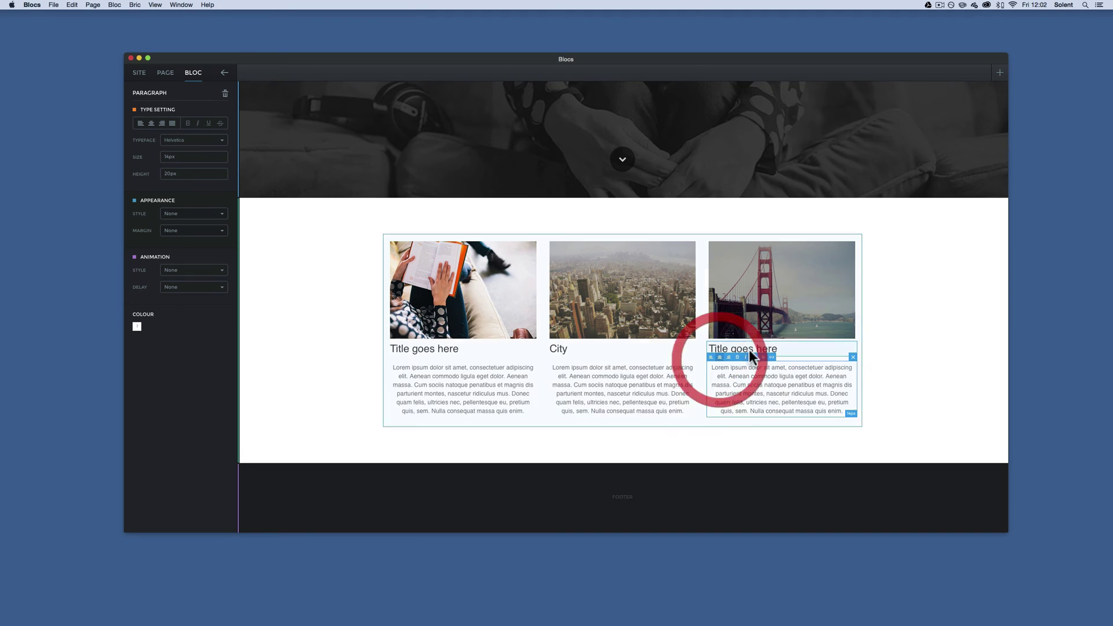
left_click(747, 349)
left_click(719, 337)
left_click(588, 351)
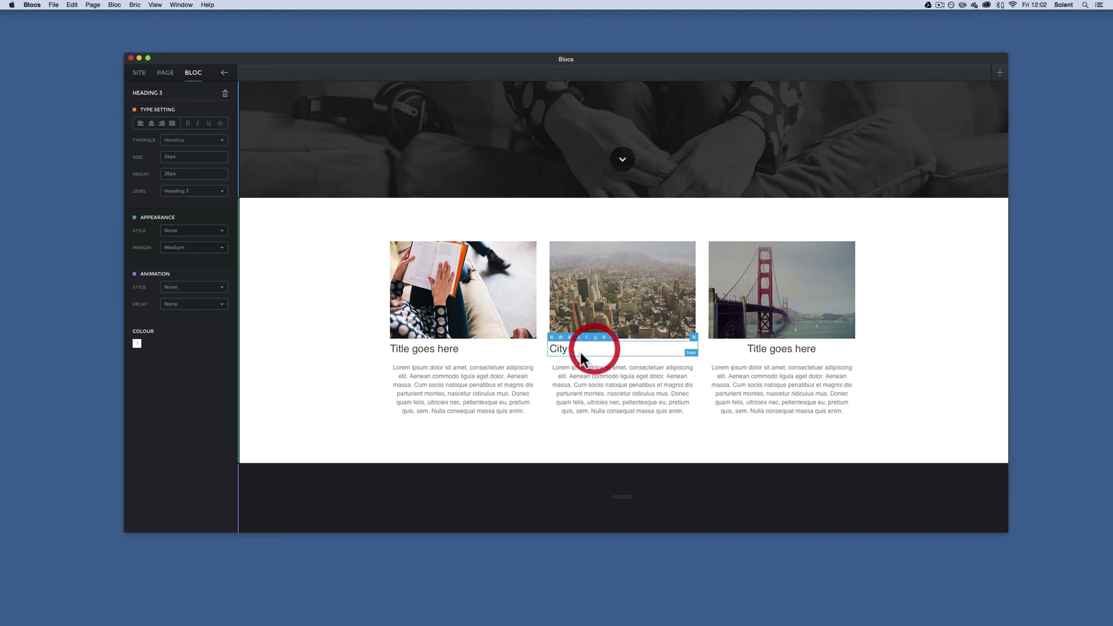
left_click(560, 337)
left_click(448, 348)
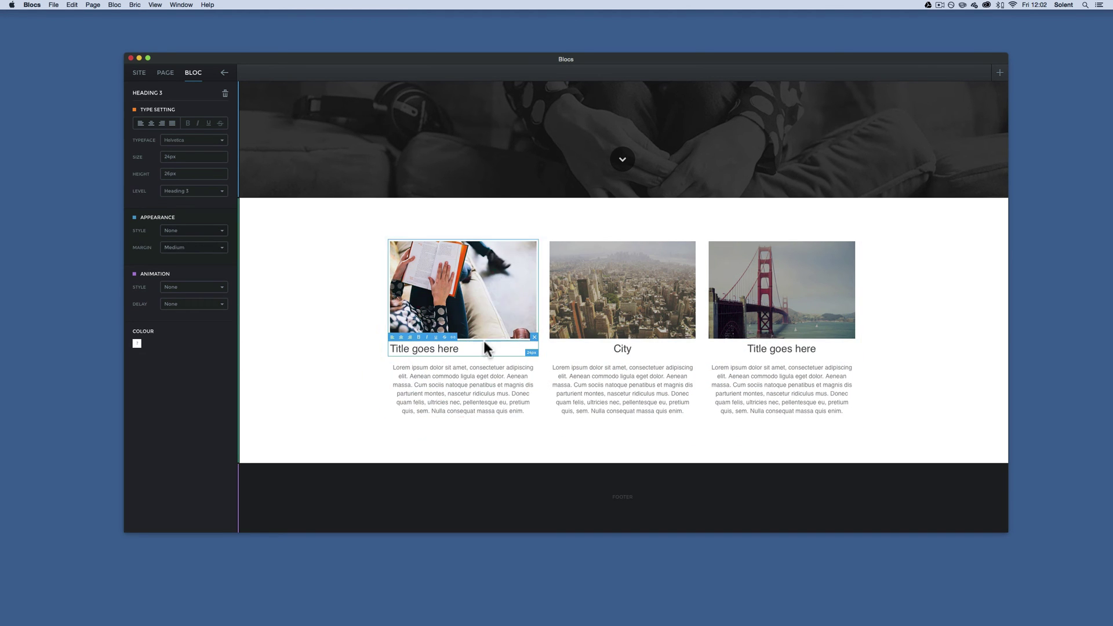
left_click(400, 337)
left_click(574, 378)
scroll(575, 379, "down", 1)
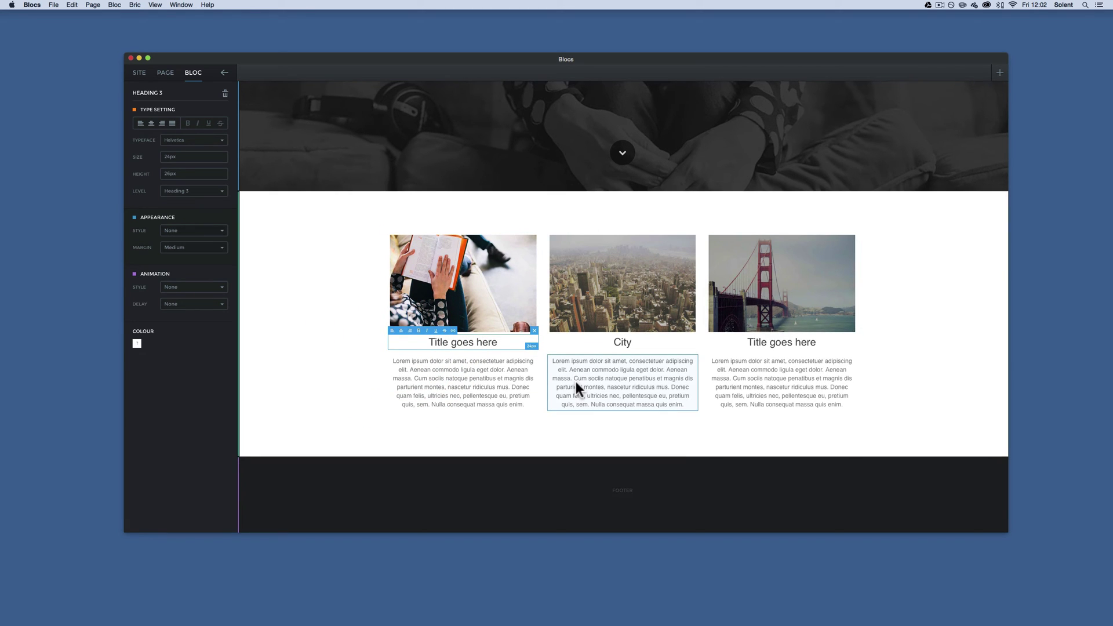
- Add a 2:1 column-layout bloc, one wide and one narrow column, below the image columns
left_click(622, 447)
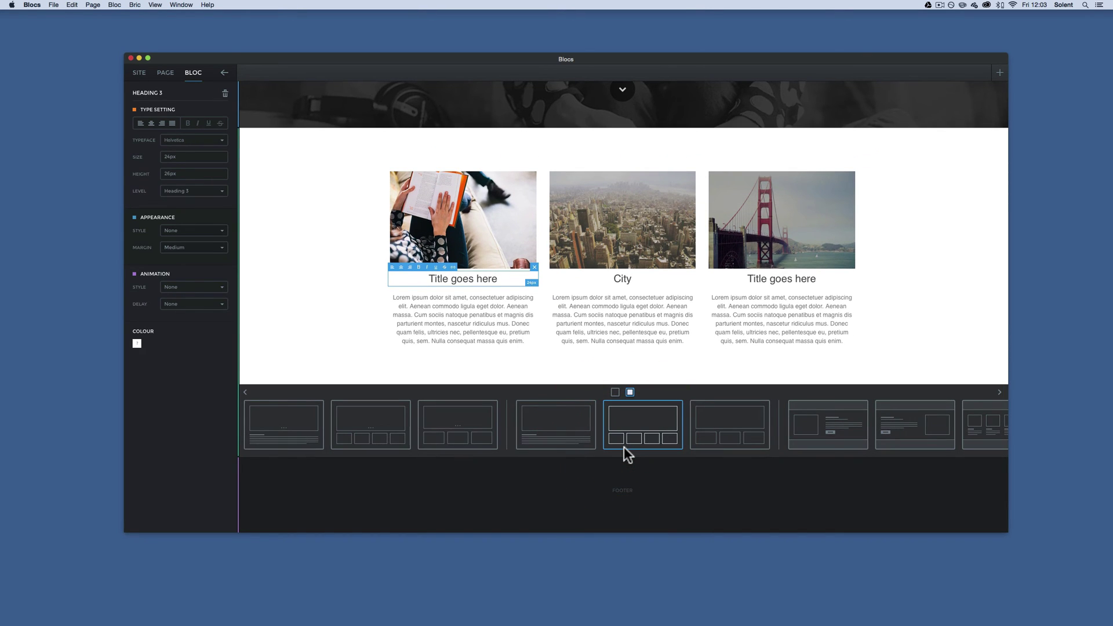
left_click(614, 393)
left_click(614, 393)
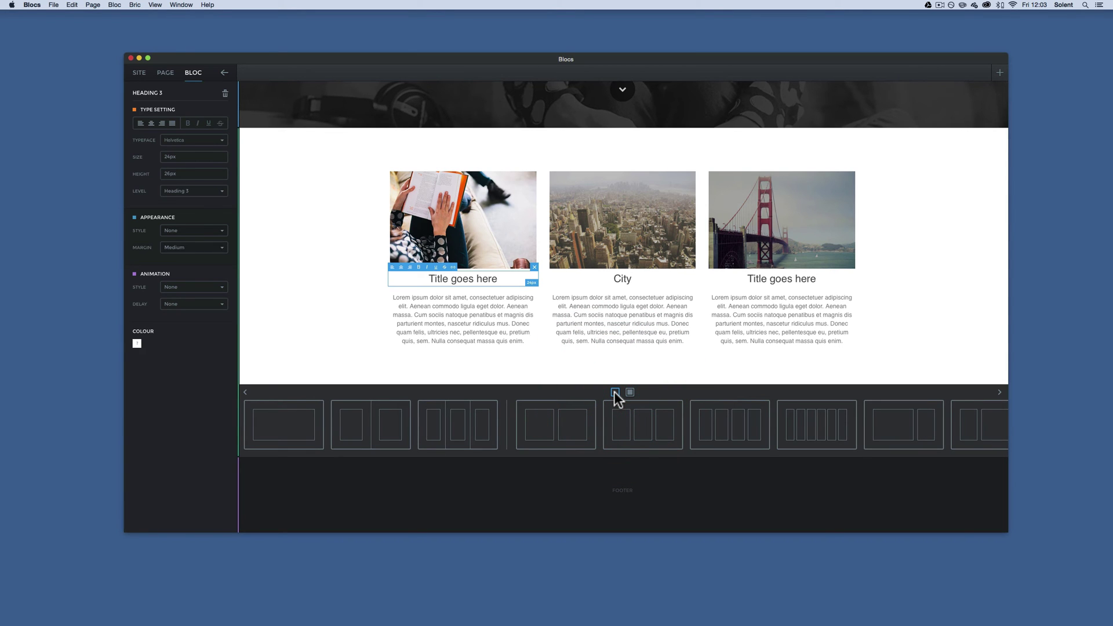
scroll(662, 409, "right", 3)
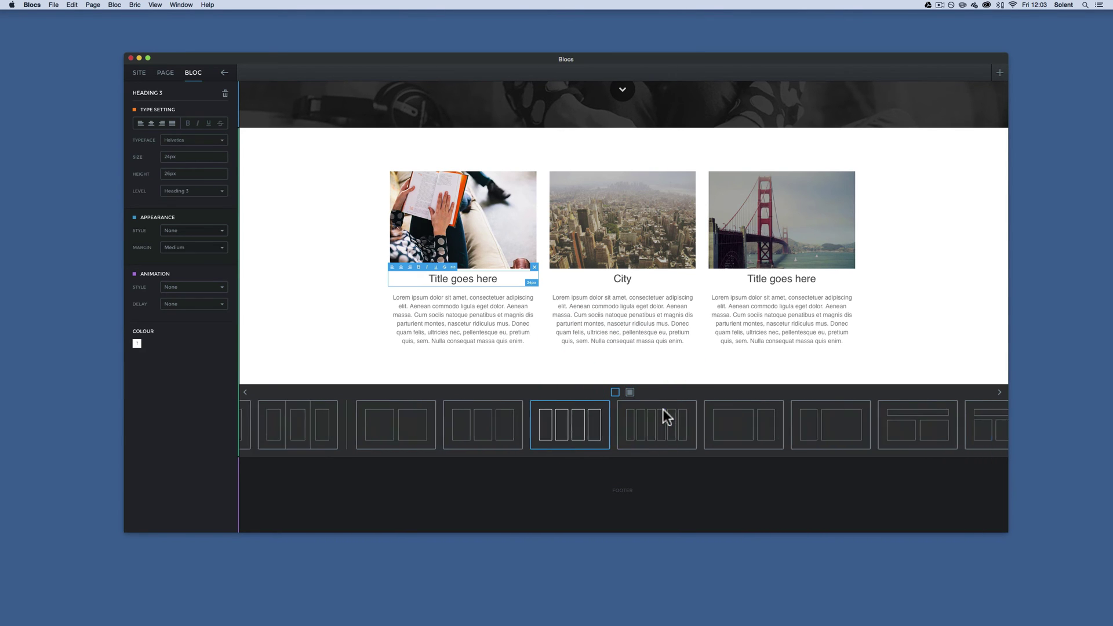
left_click(715, 429)
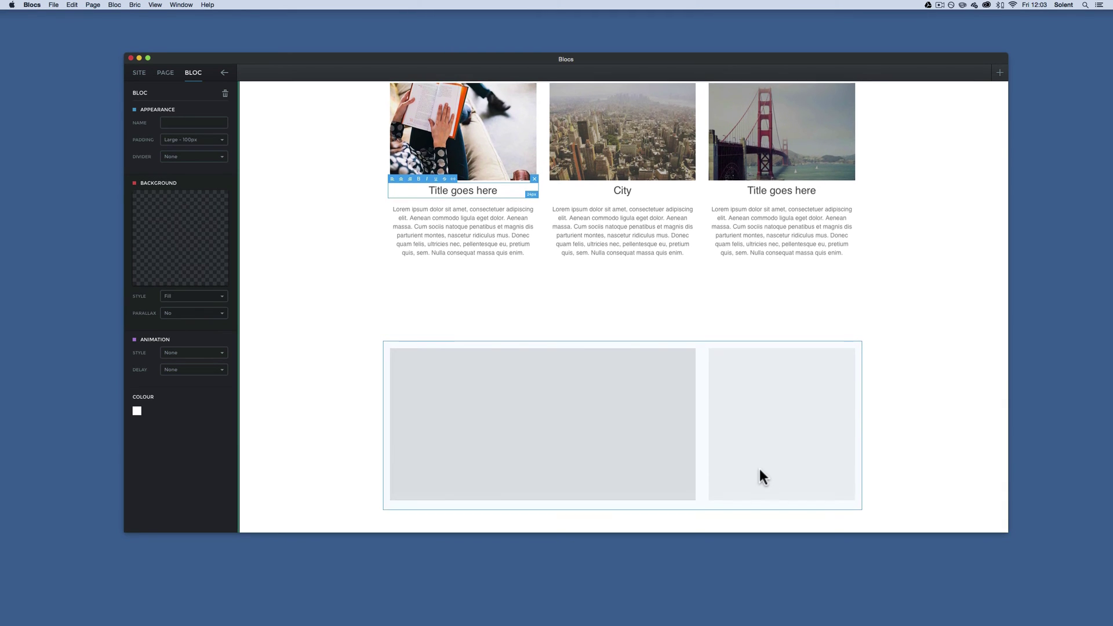
scroll(759, 469, "down", 2)
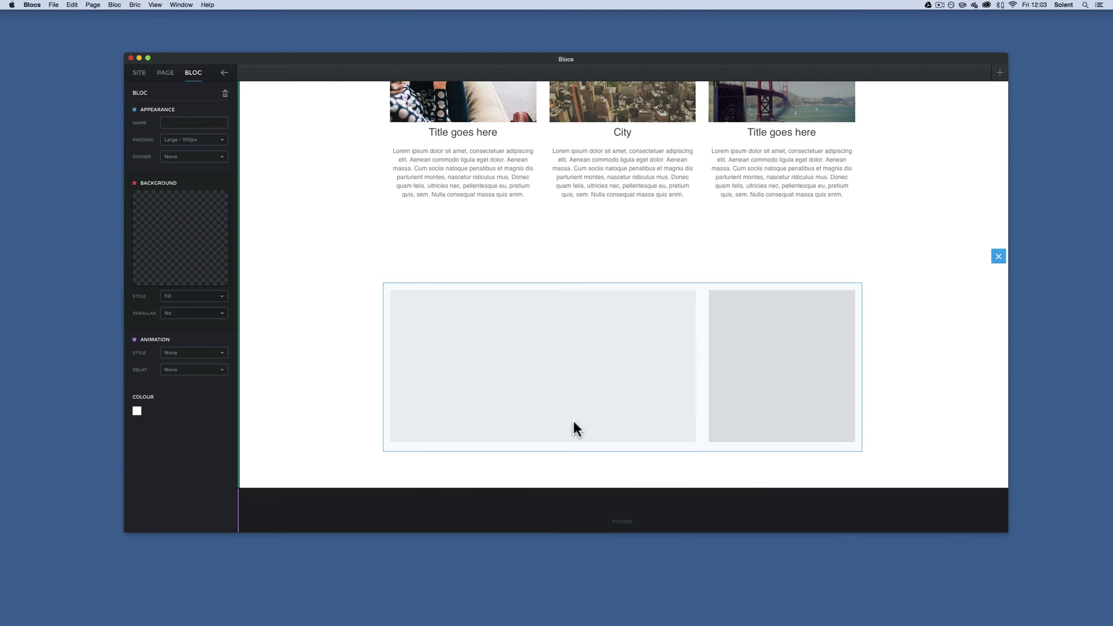
scroll(573, 429, "up", 2)
- Select the new bloc and enter movie-bloc as its Name
left_click(316, 404)
left_click(318, 404)
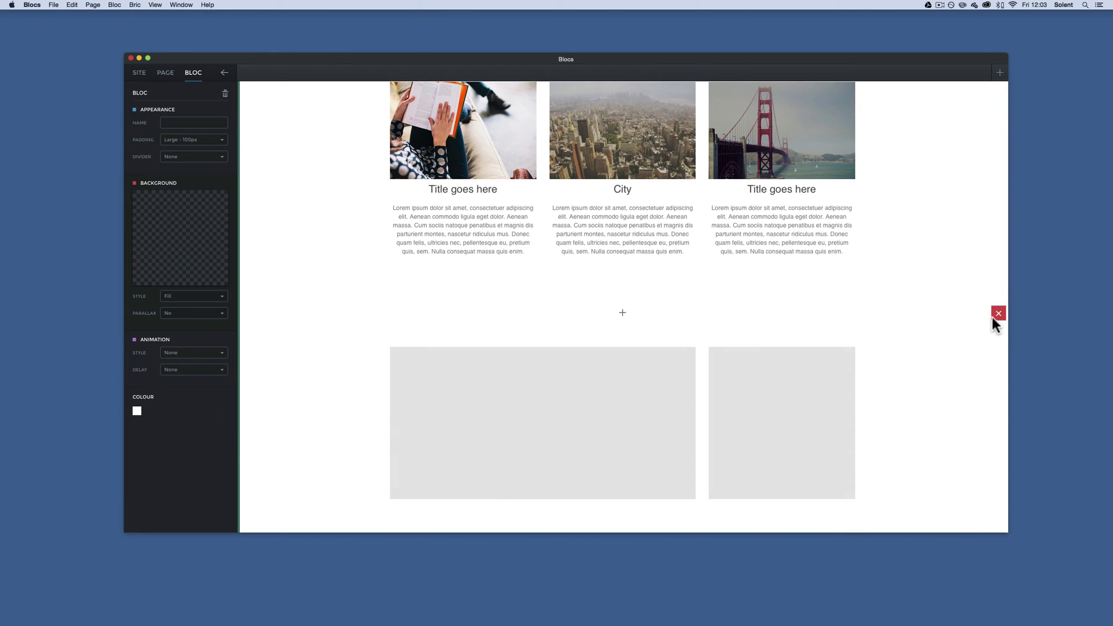
left_click(178, 123)
type("movie-bloc")
- Confirm the movie-bloc name, make its background black and save black as a swatch
left_click(216, 172)
left_click(357, 376)
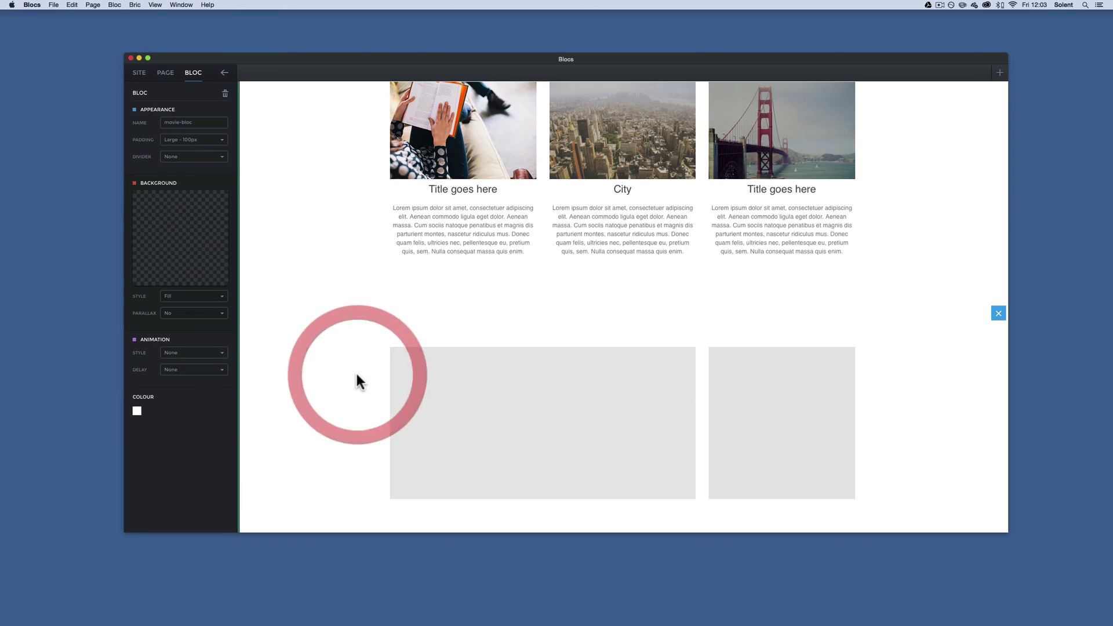
left_click(137, 411)
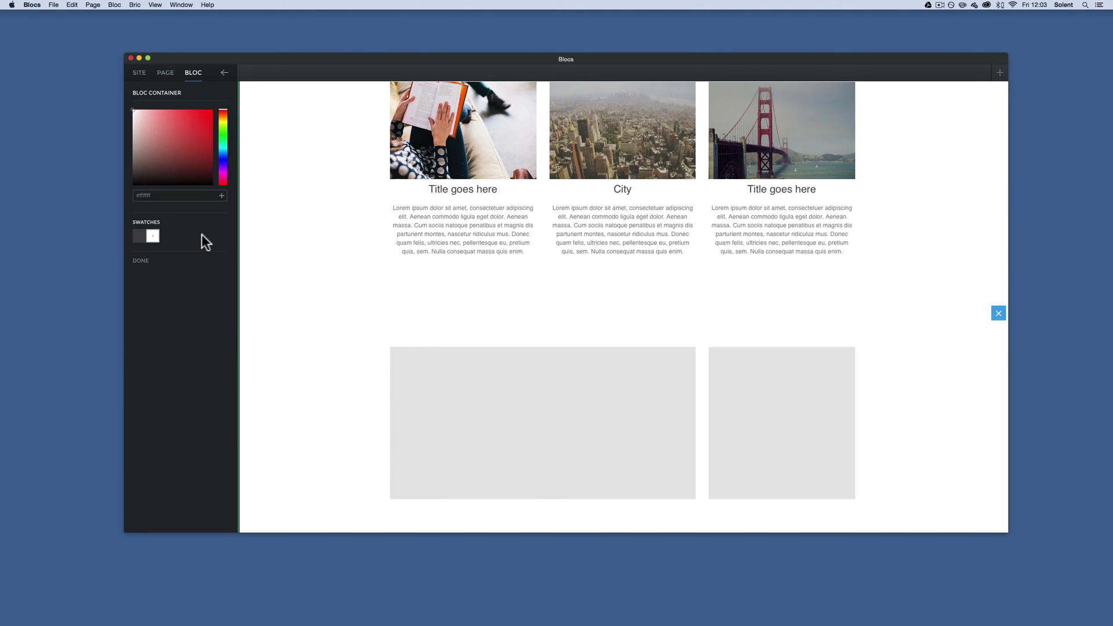
left_click(210, 184)
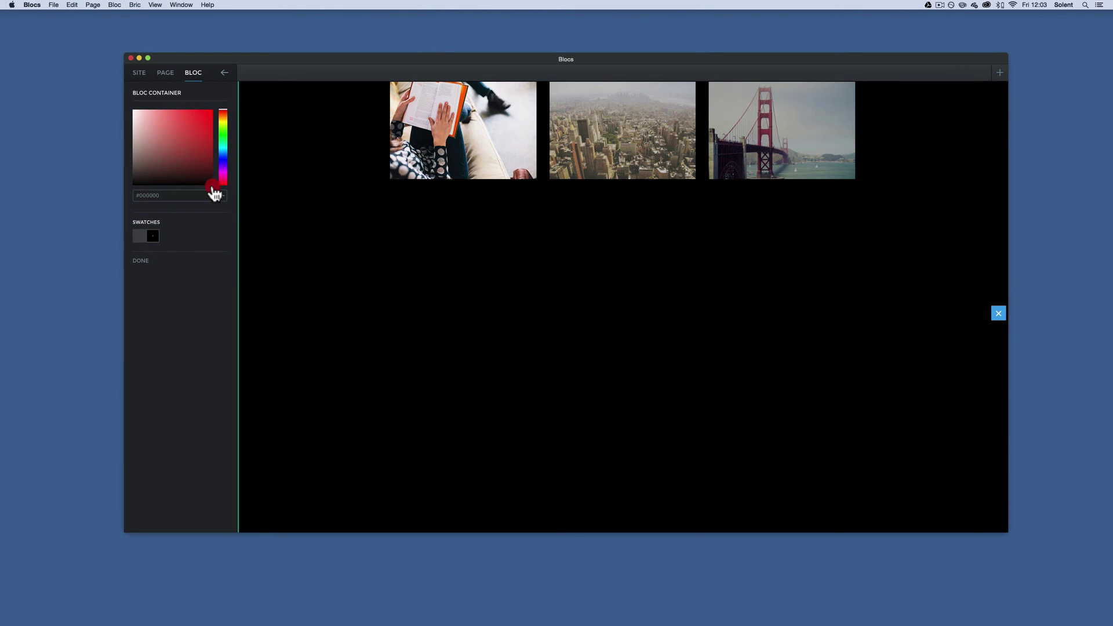
left_click(221, 197)
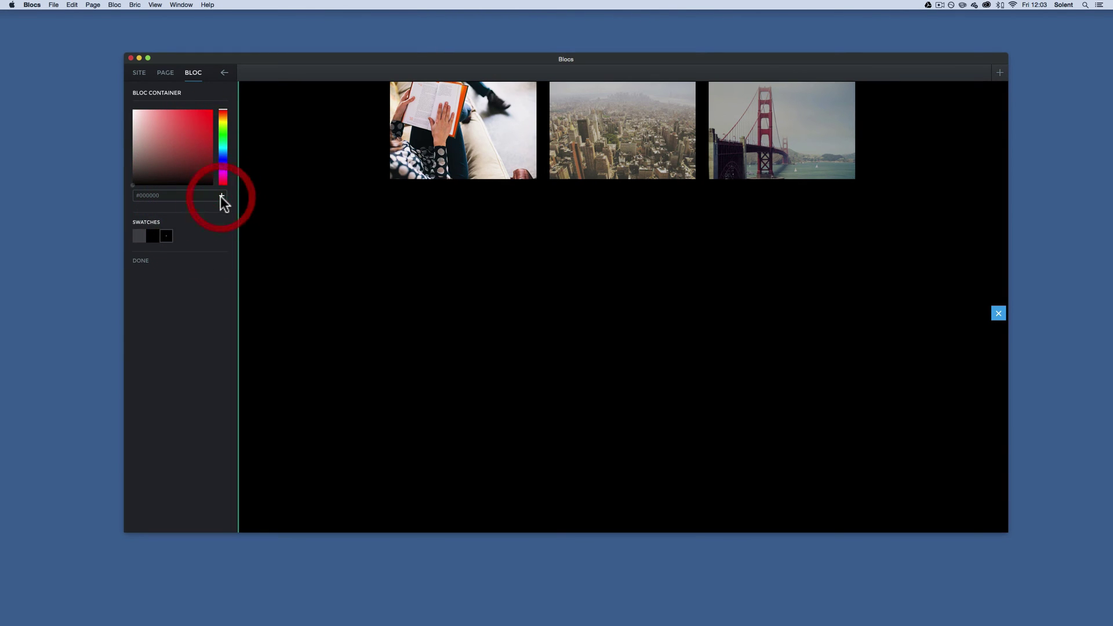
- Set the image-column bloc background to pure white #ffffff and save it as a swatch
scroll(321, 263, "up", 5)
scroll(320, 263, "down", 3)
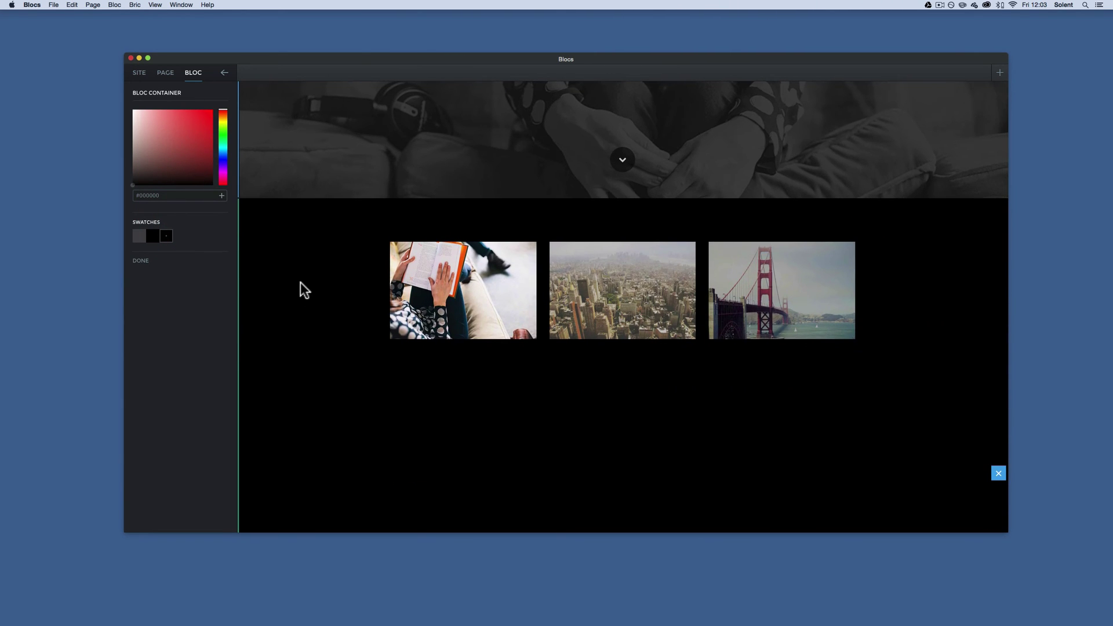
left_click(293, 249)
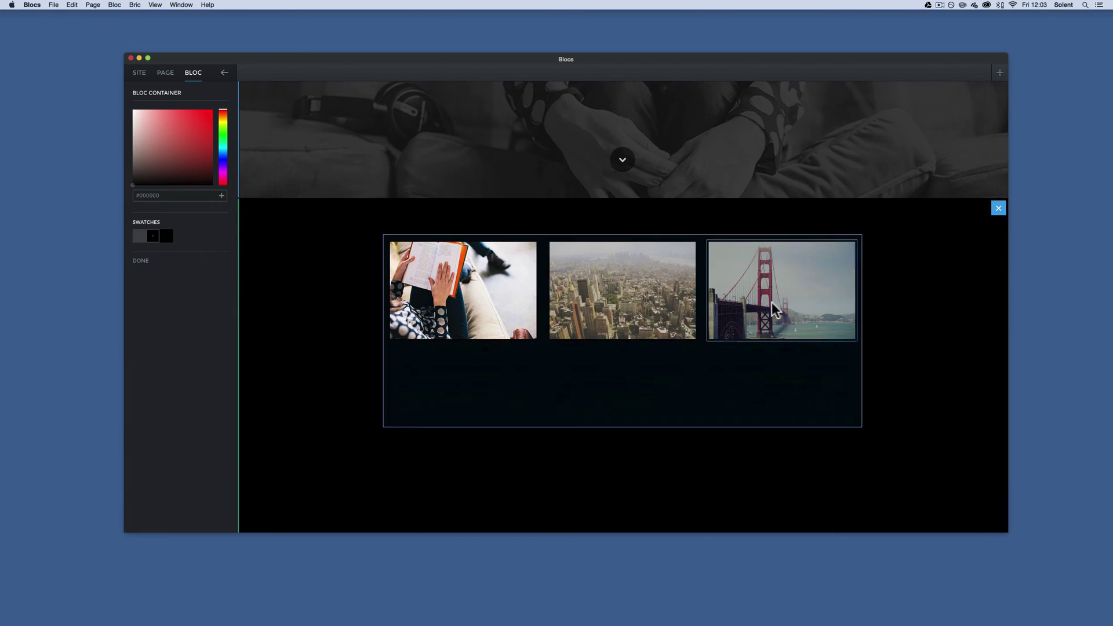
left_click(133, 109)
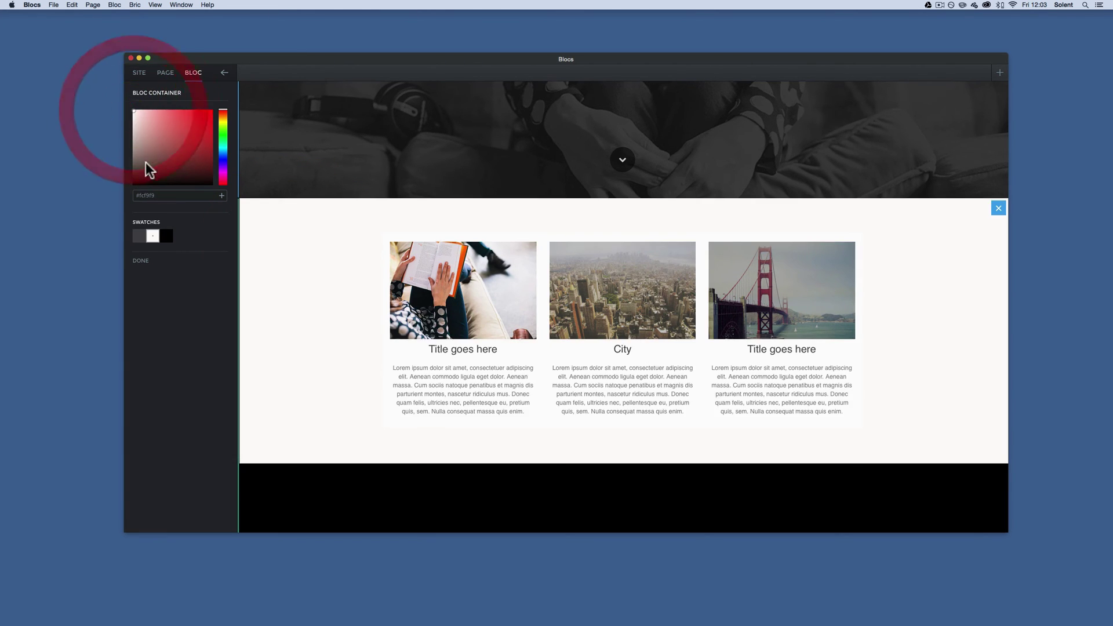
left_click(132, 110)
left_click(222, 196)
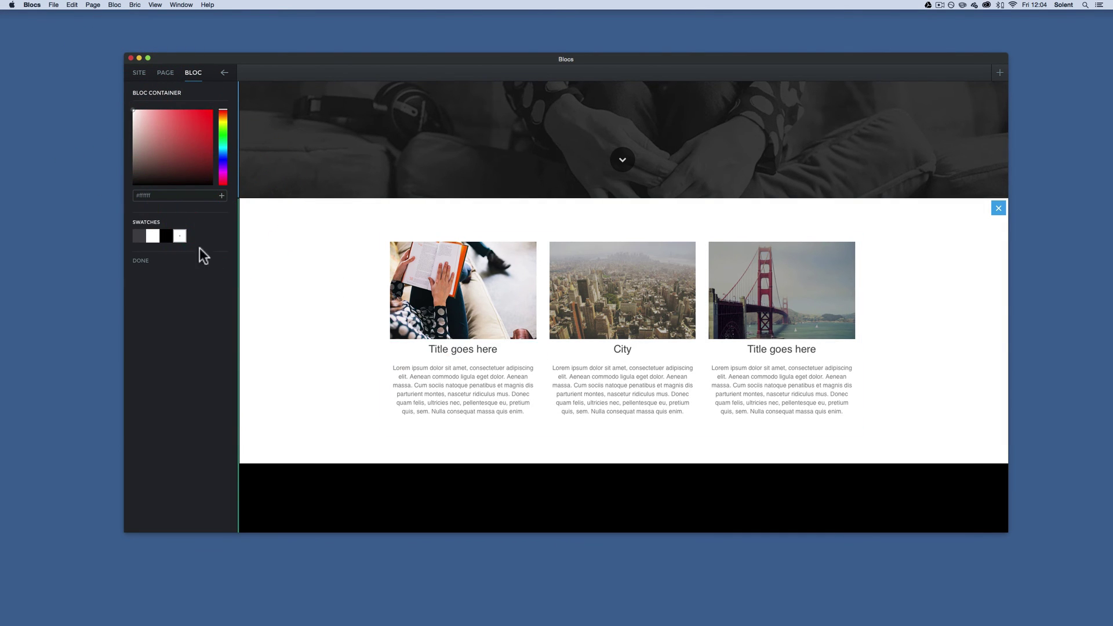
left_click(153, 236)
- Apply the white swatch to the black movie-bloc and select its wide placeholder column
scroll(354, 313, "down", 3)
scroll(364, 312, "down", 5)
left_click(360, 311)
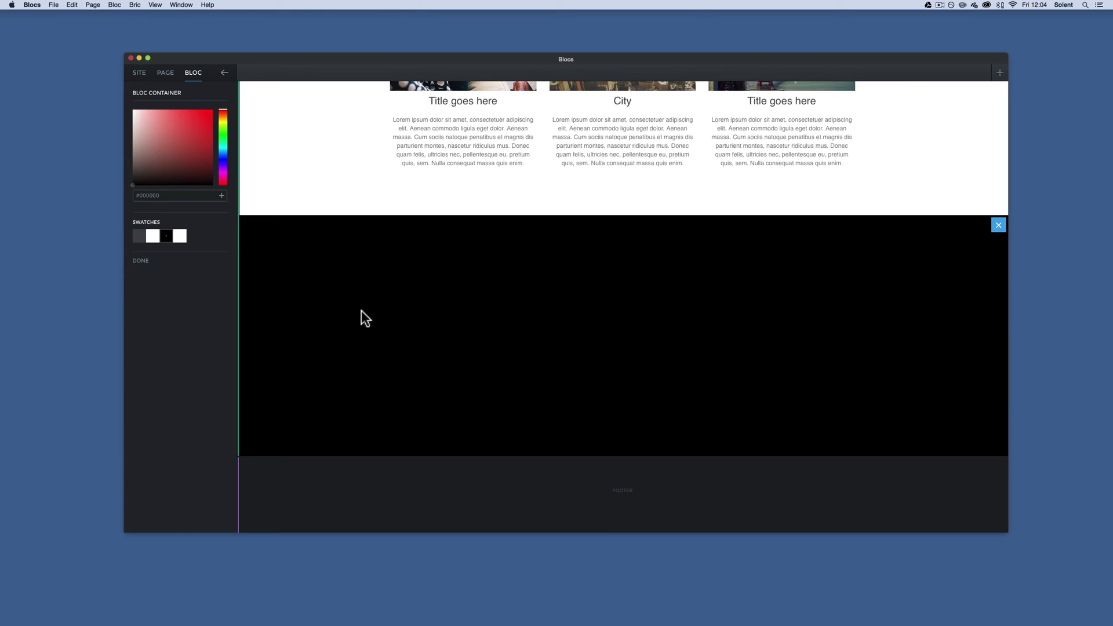
left_click(165, 235)
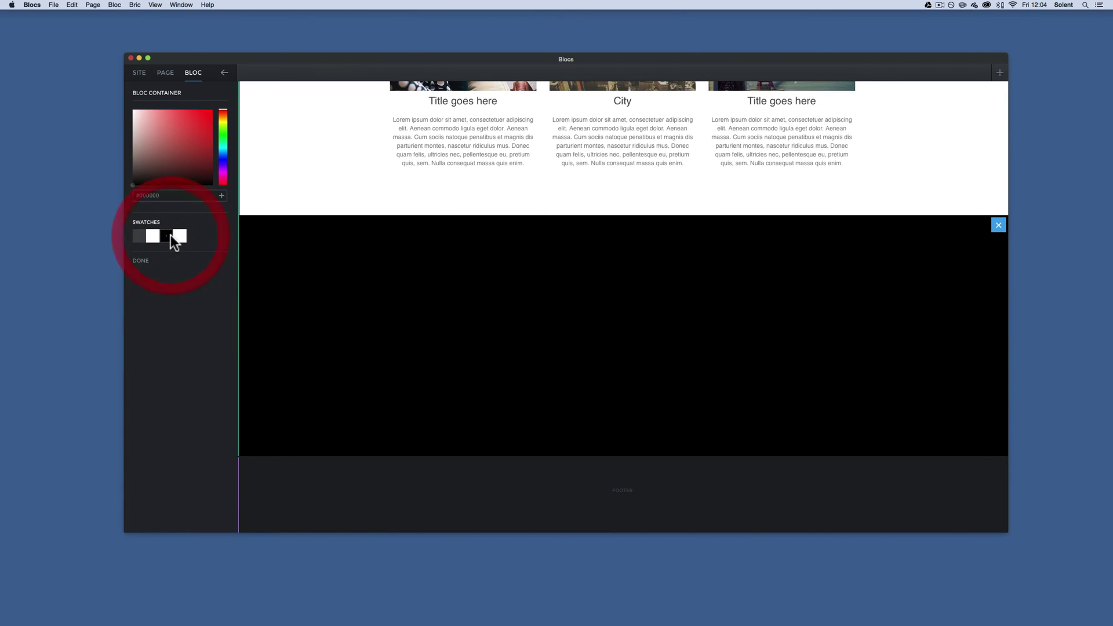
left_click(147, 234)
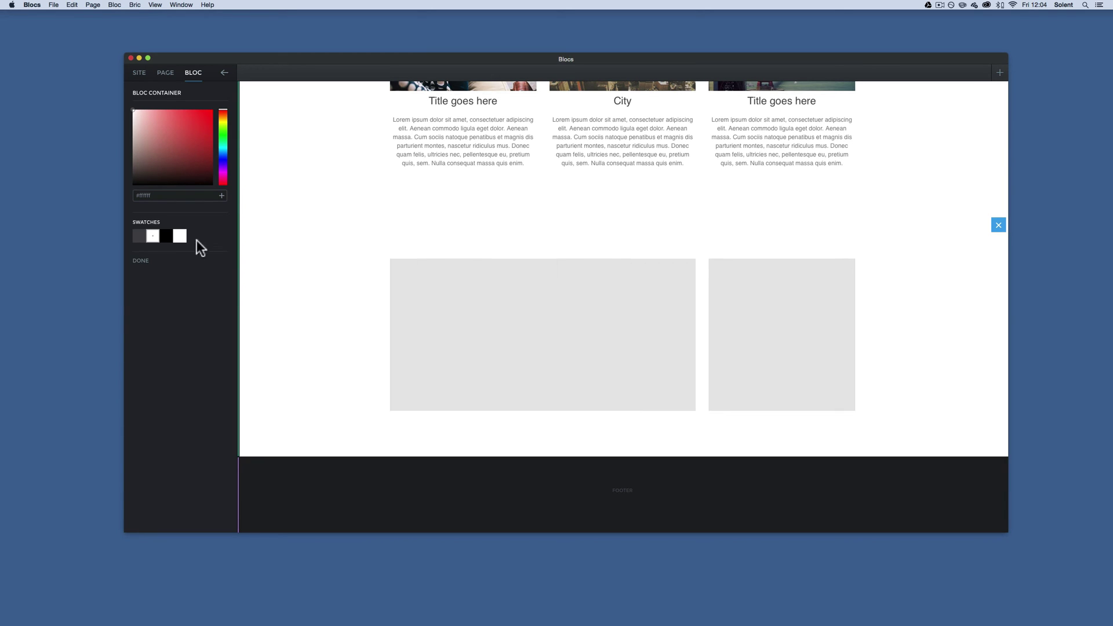
left_click(589, 392)
- Add a Video element from the Media brics into movie-bloc's wide left column
left_click(616, 521)
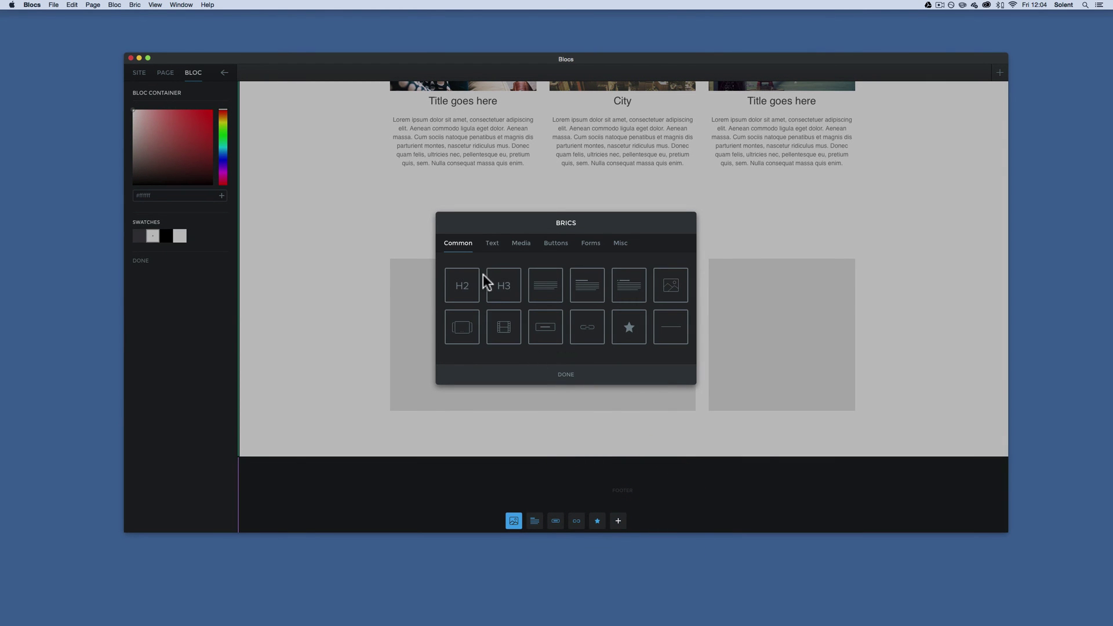
left_click(527, 246)
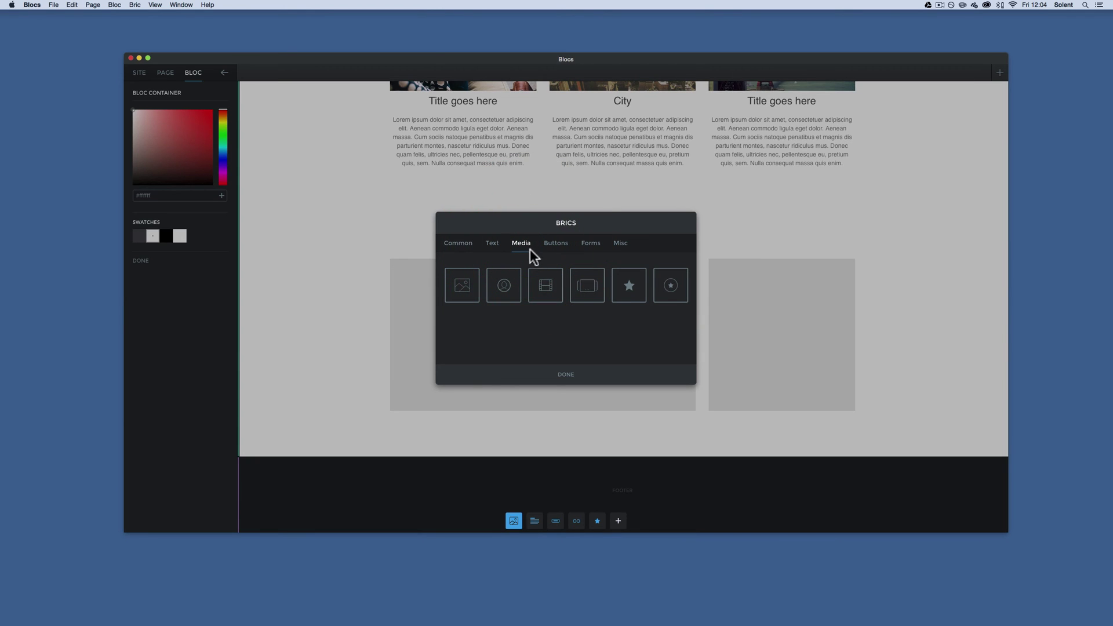
left_click(545, 286)
left_click(566, 375)
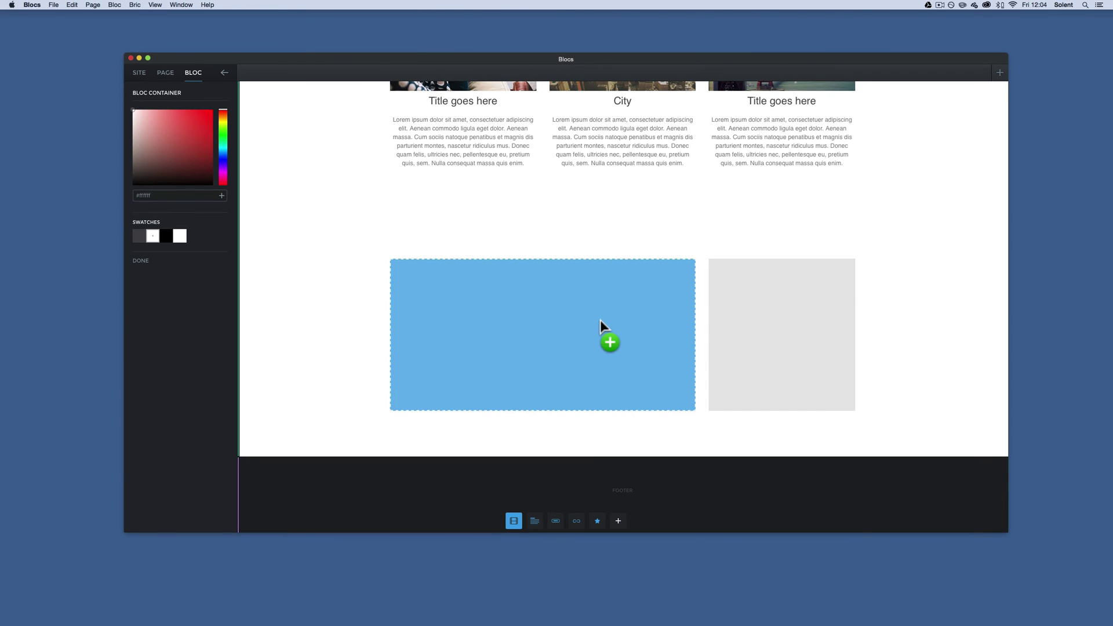
left_click_drag(535, 314, 534, 314)
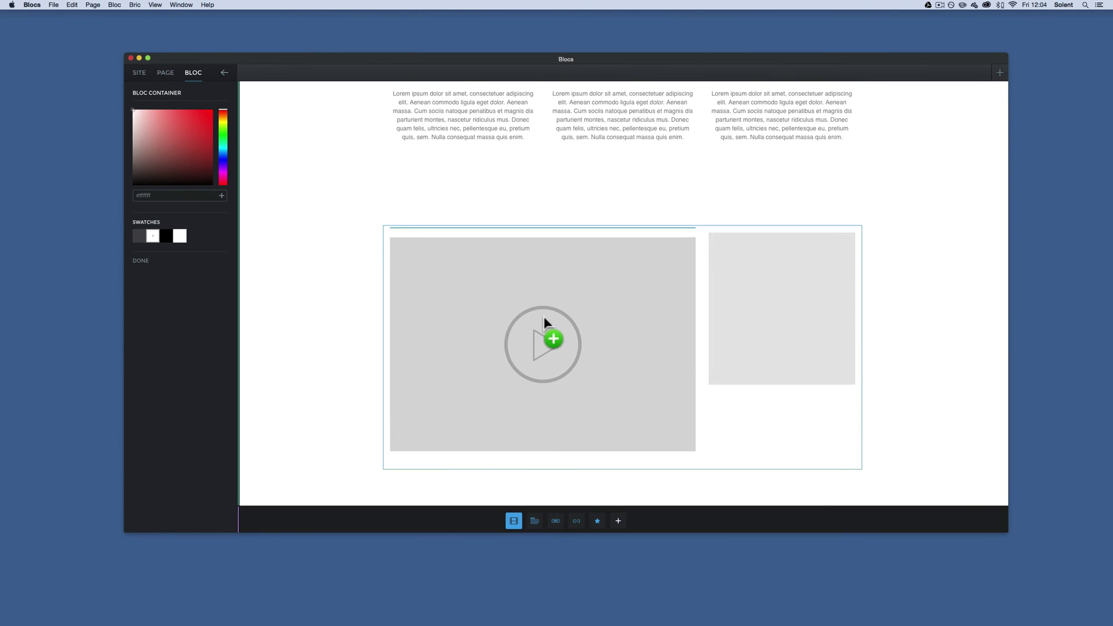
left_click_drag(543, 317, 541, 300)
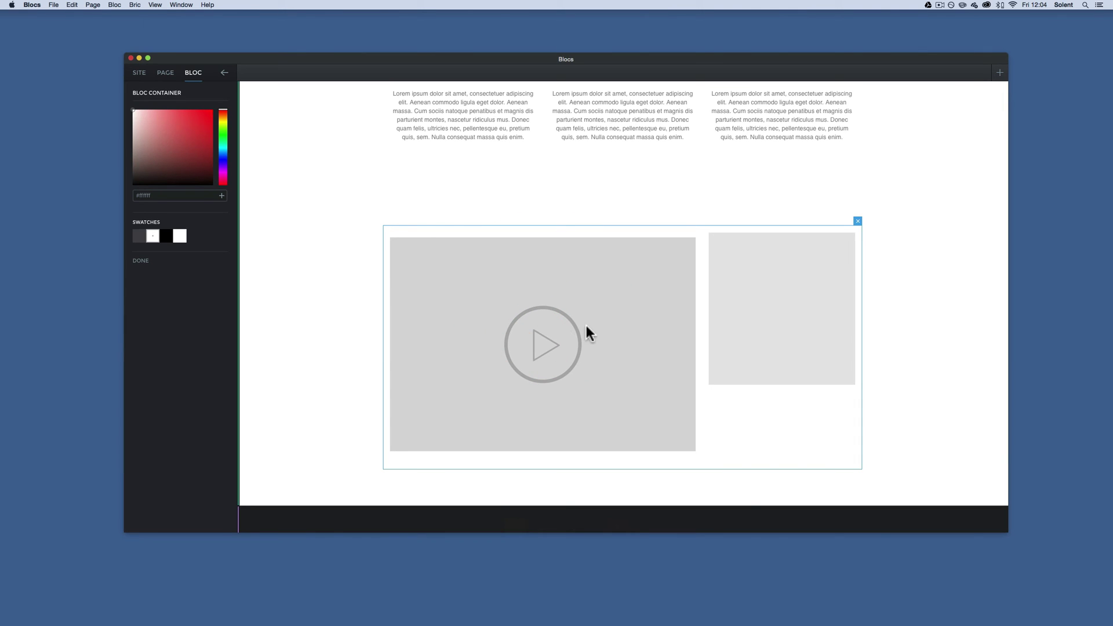
- Select the video and change its Ratio from 4:3 to 16:9 widescreen
left_click(138, 261)
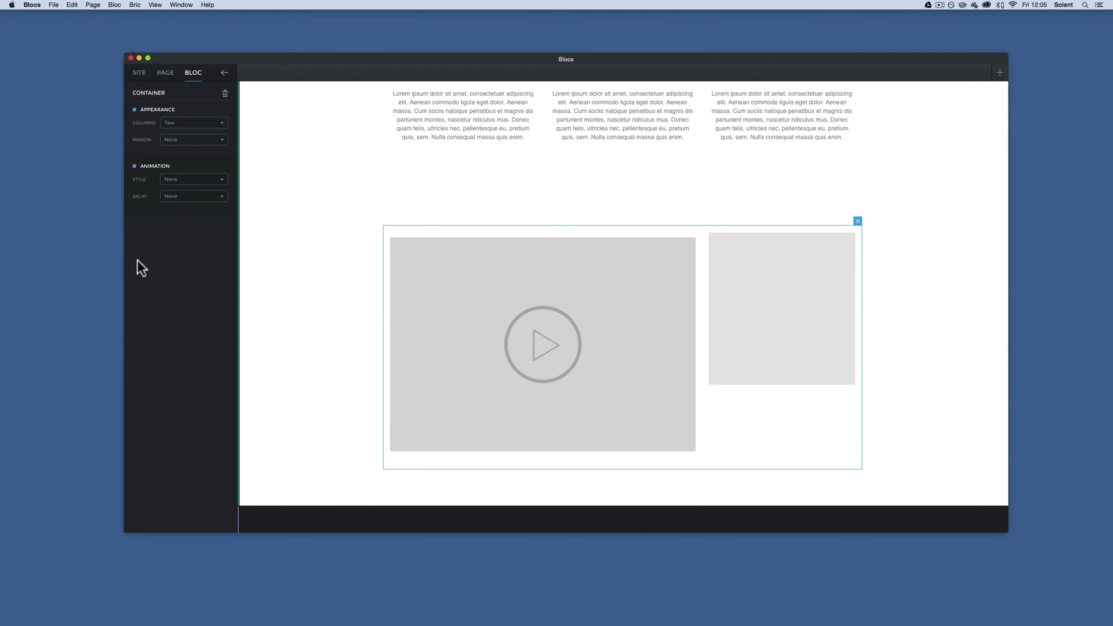
left_click(417, 277)
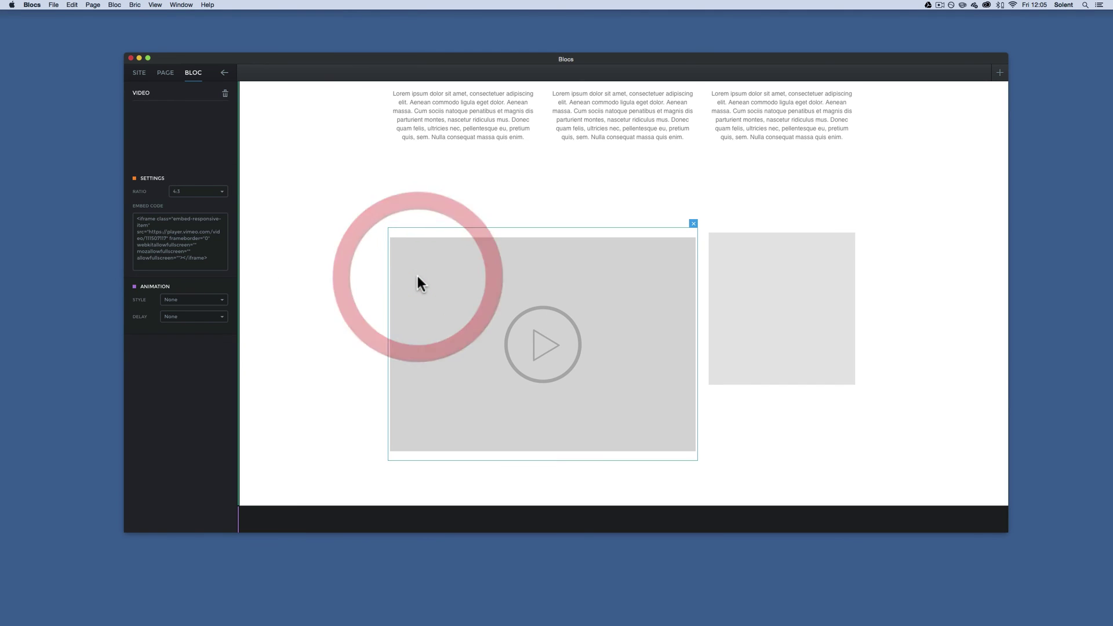
left_click(211, 191)
left_click(201, 206)
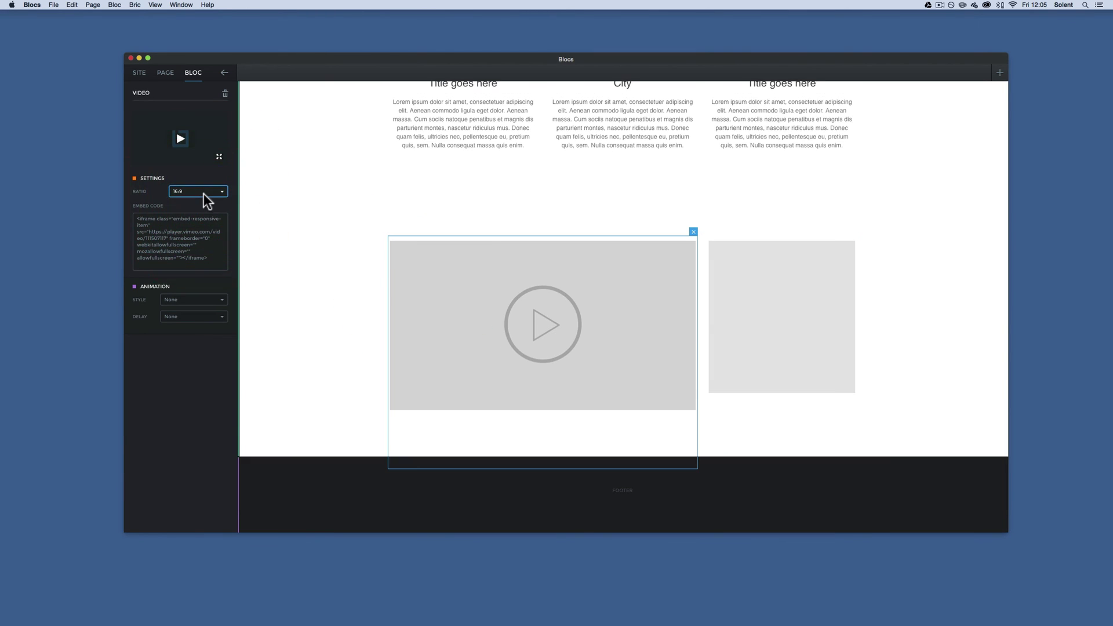
left_click(188, 237)
- Put a Heading content title and placeholder paragraph bric in the video bloc's right column
left_click(748, 298)
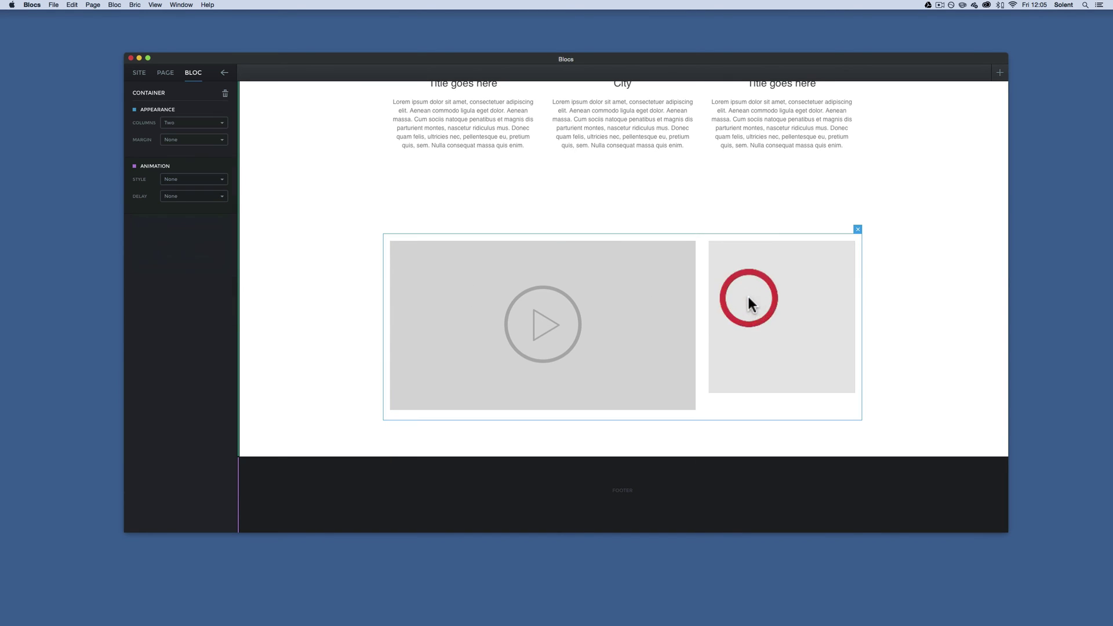
left_click(743, 277)
left_click(742, 271)
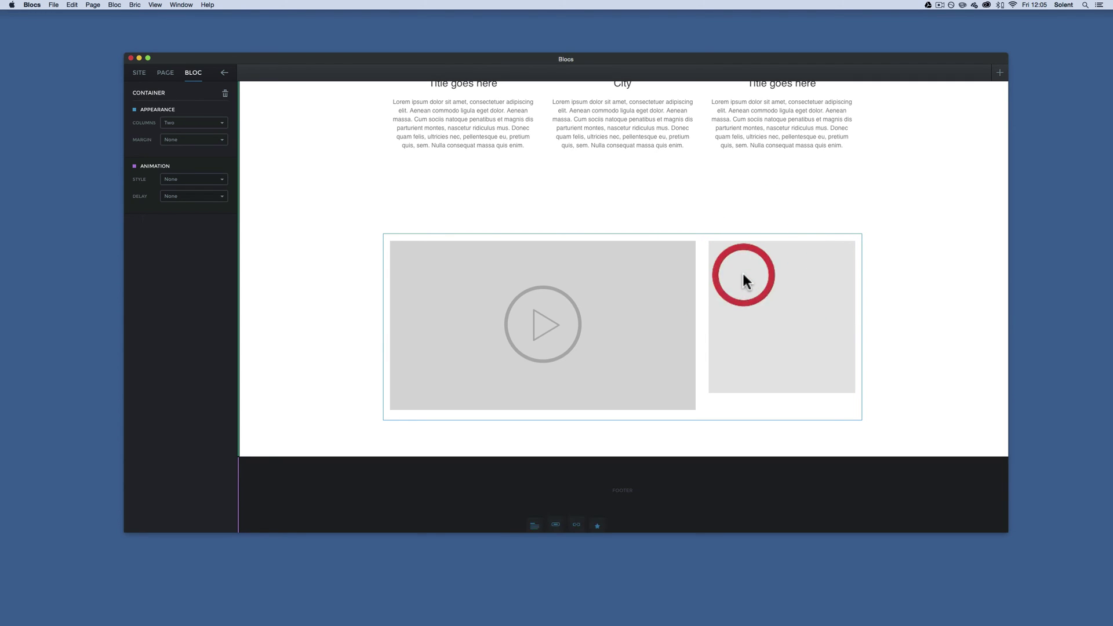
left_click(534, 520)
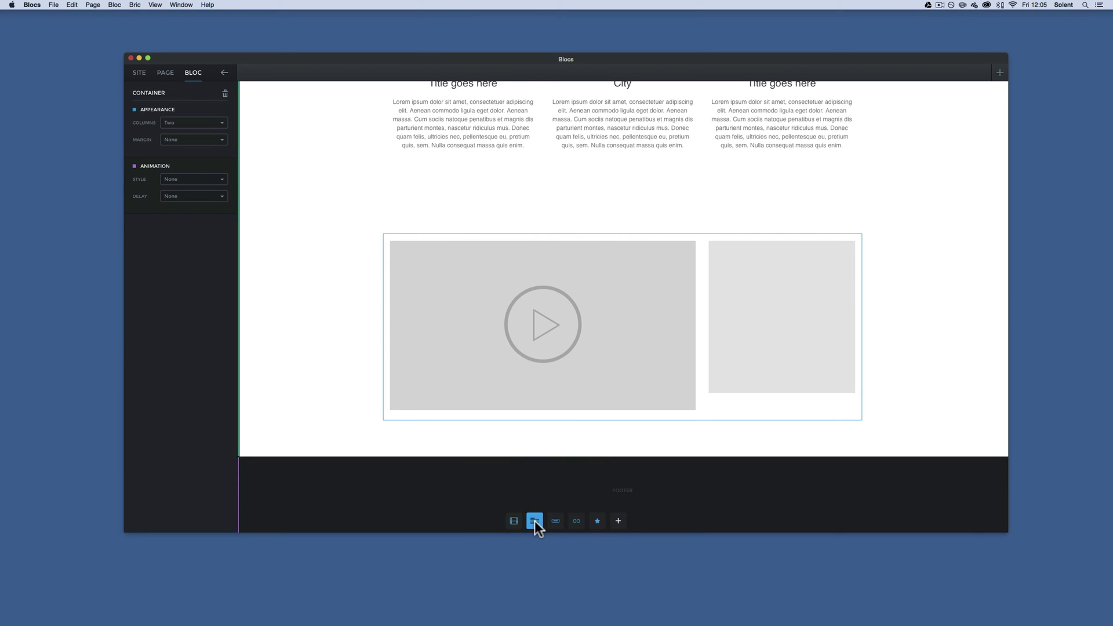
left_click_drag(530, 517, 764, 314)
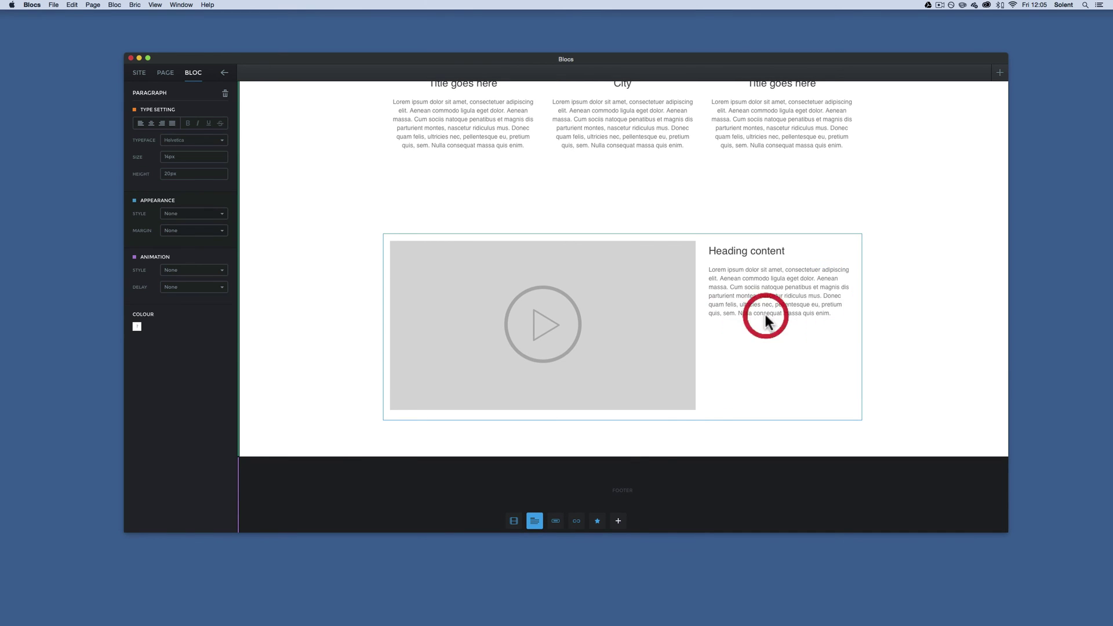
left_click(764, 313)
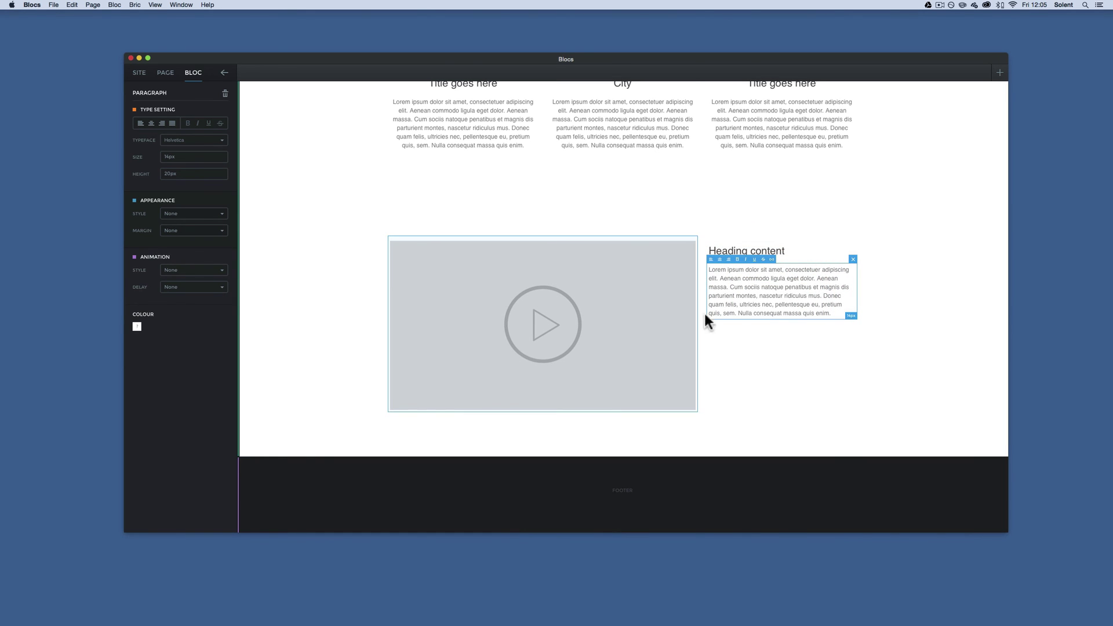
double_click(737, 286)
- Give the whole video bloc a black #000000 background so its text shows light
left_click(743, 285)
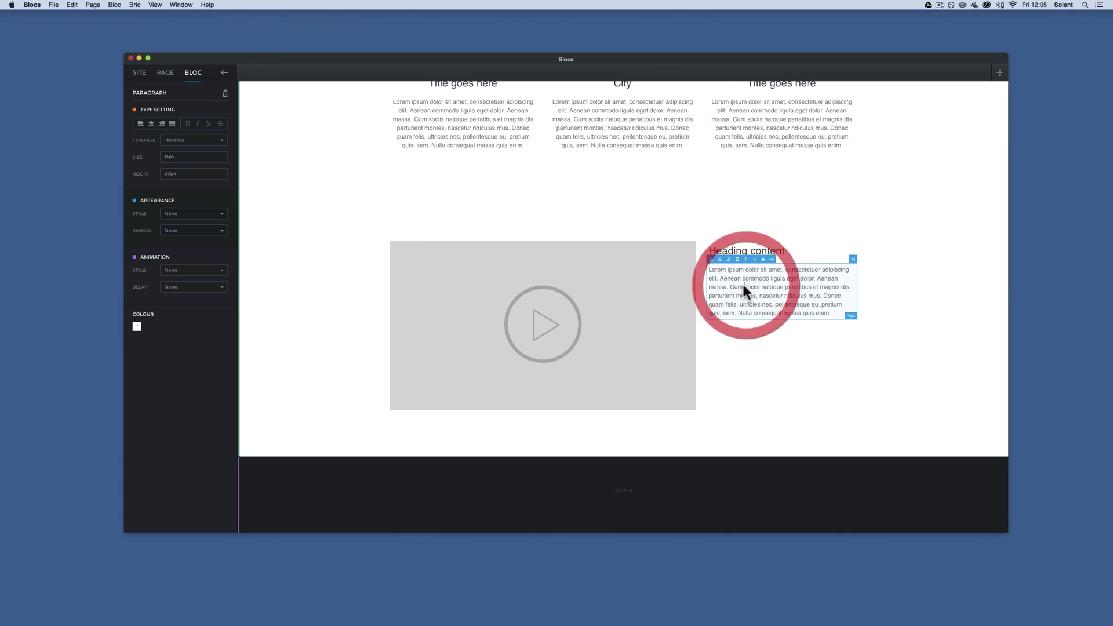
left_click(320, 284)
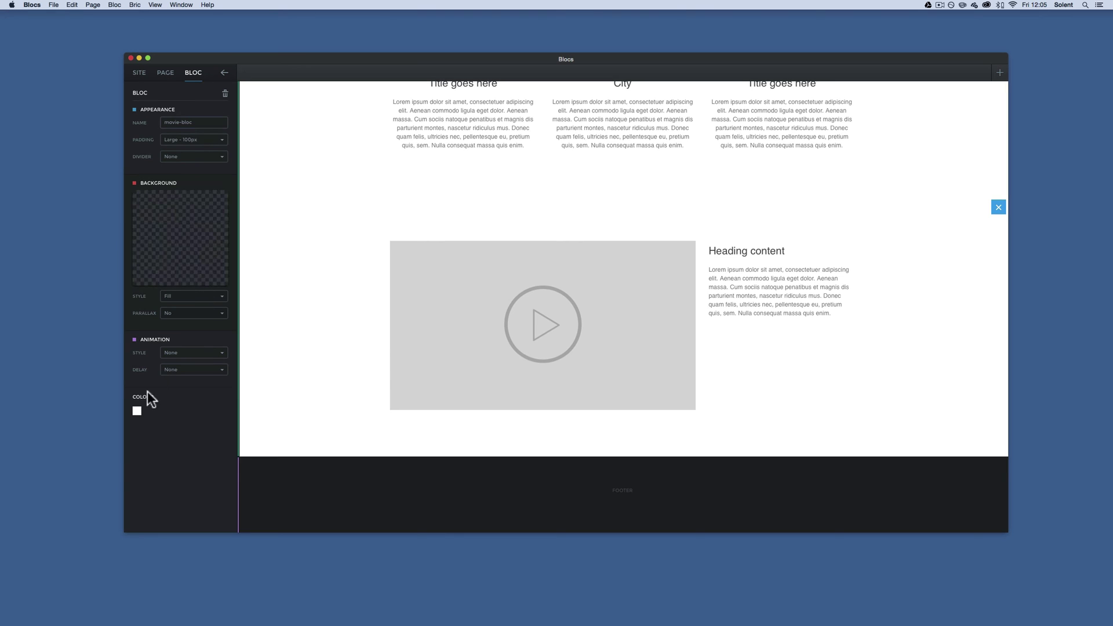
left_click(137, 410)
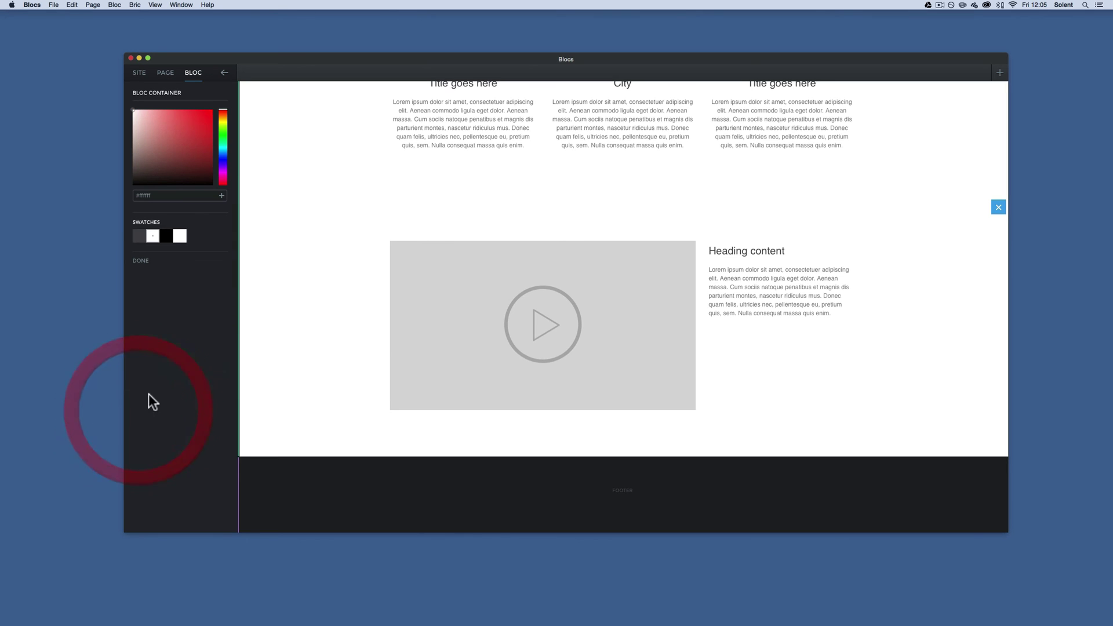
left_click(165, 239)
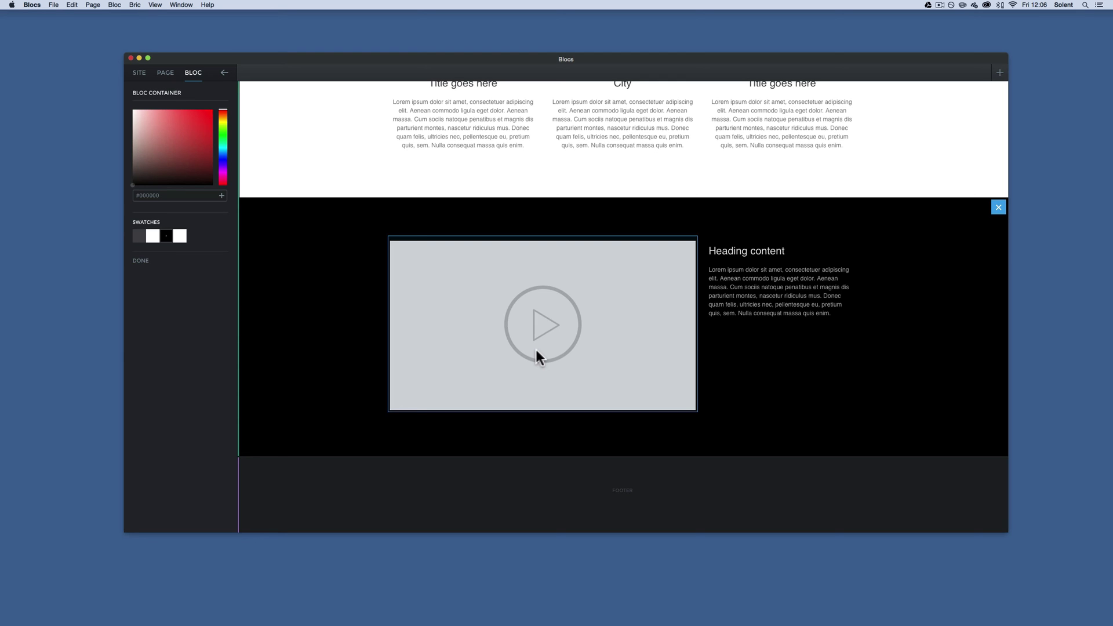
scroll(535, 349, "up", 4)
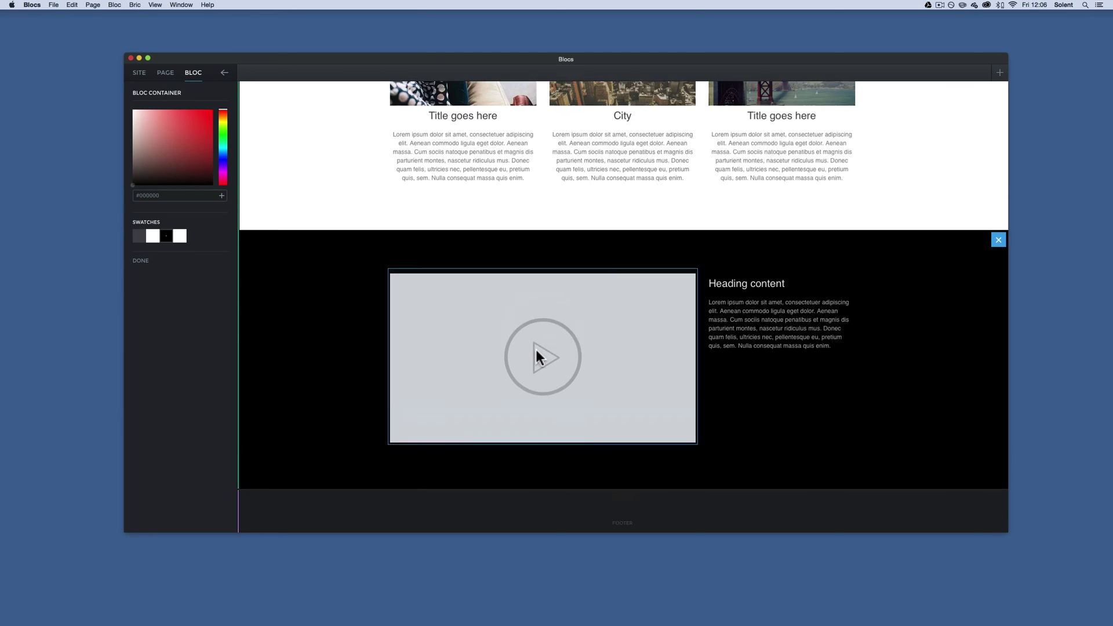
scroll(536, 349, "up", 10)
scroll(536, 350, "down", 14)
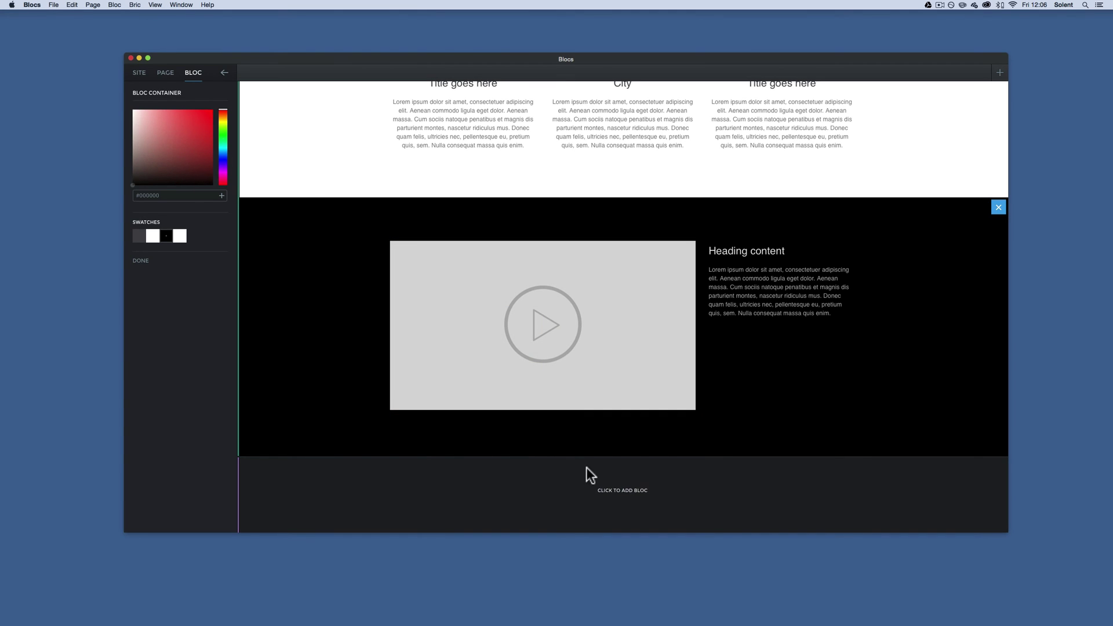
- Add the pre-designed press-logos bloc (New York Times, Forbes, Wired, Guardian) below the video bloc
left_click(604, 489)
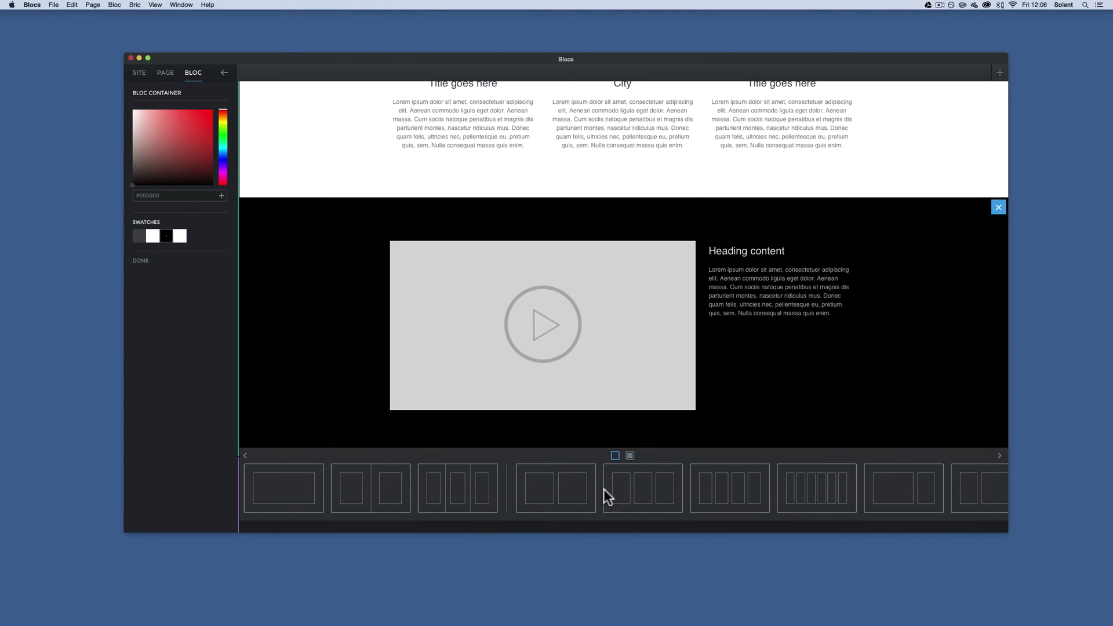
left_click(630, 455)
scroll(729, 504, "right", 10)
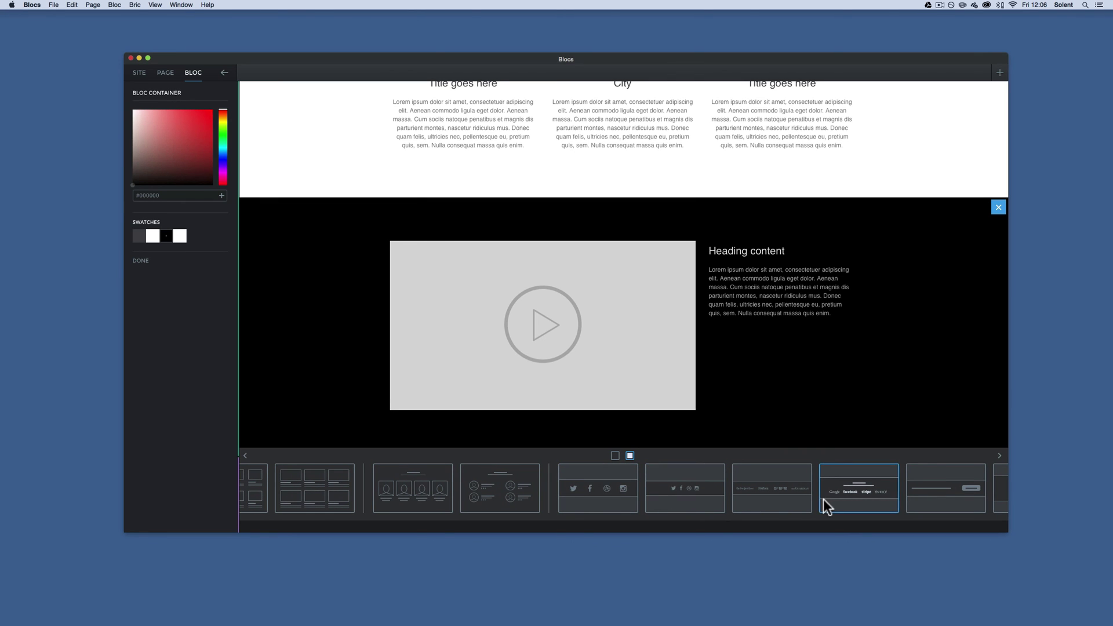
left_click(796, 489)
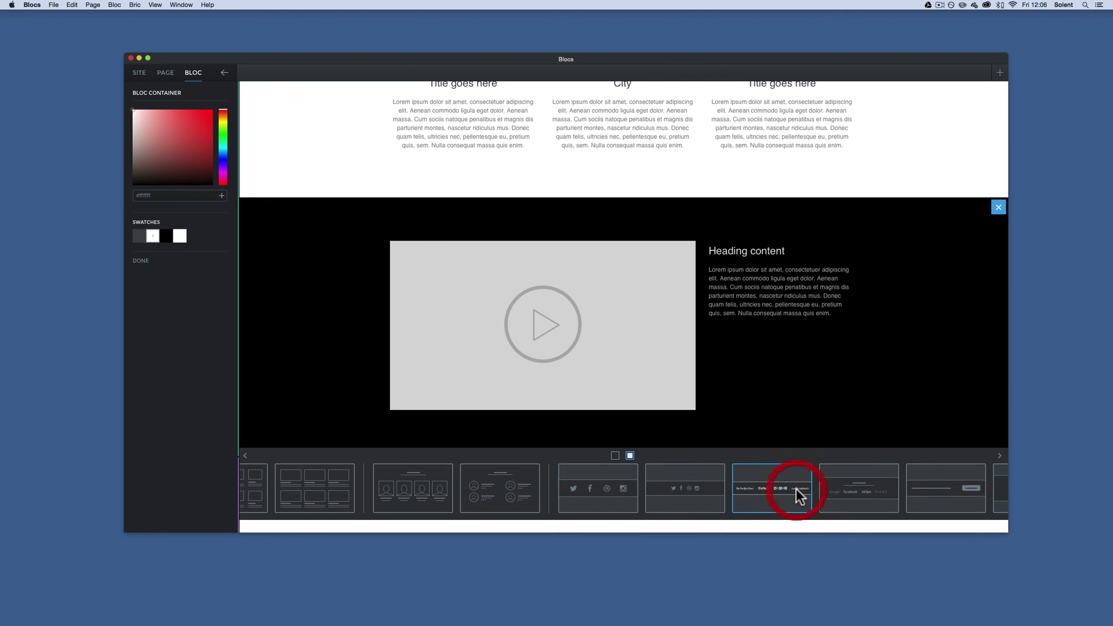
left_click(901, 426)
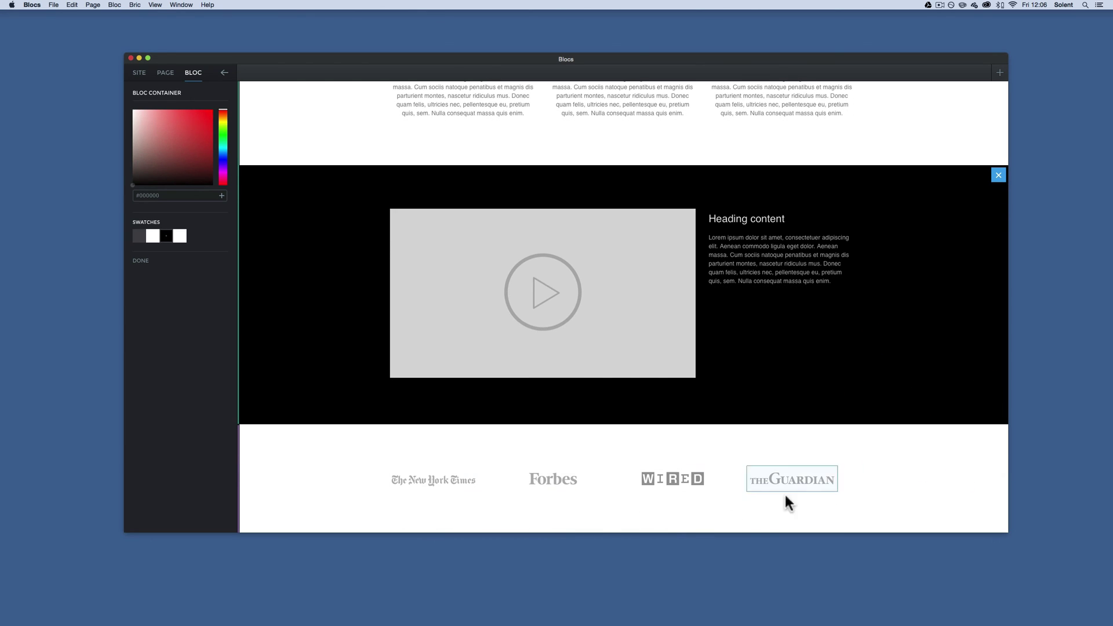
- Add the social-icons bloc (Twitter, Facebook, Dribbble, Instagram) below the logos and leave the colour picker
left_click(621, 522)
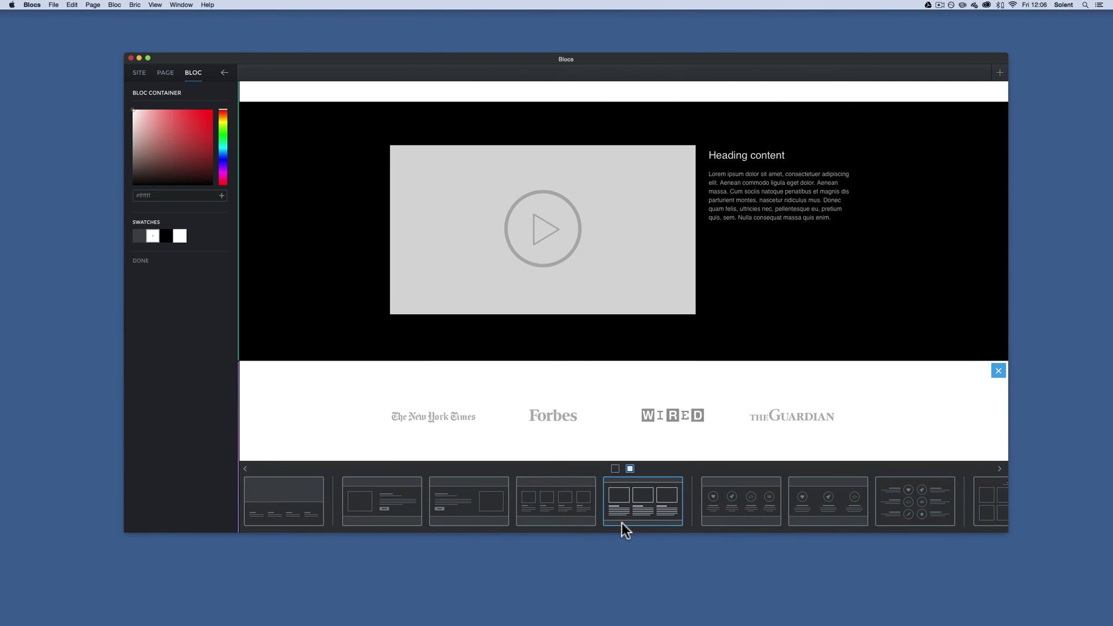
scroll(830, 496, "right", 10)
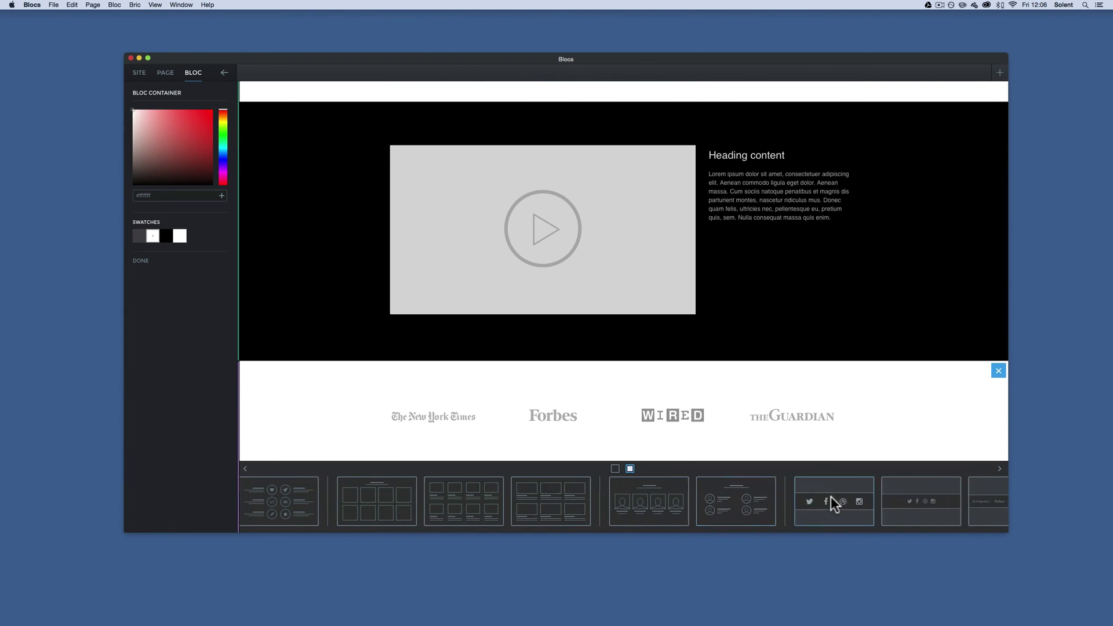
left_click(512, 499)
left_click(920, 439)
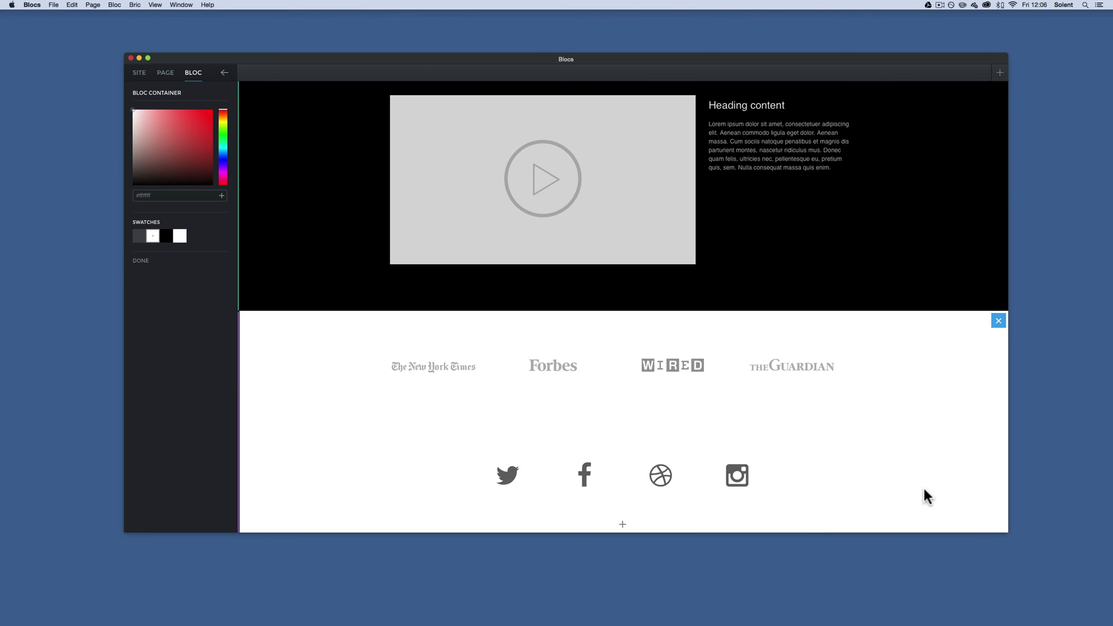
left_click(334, 360)
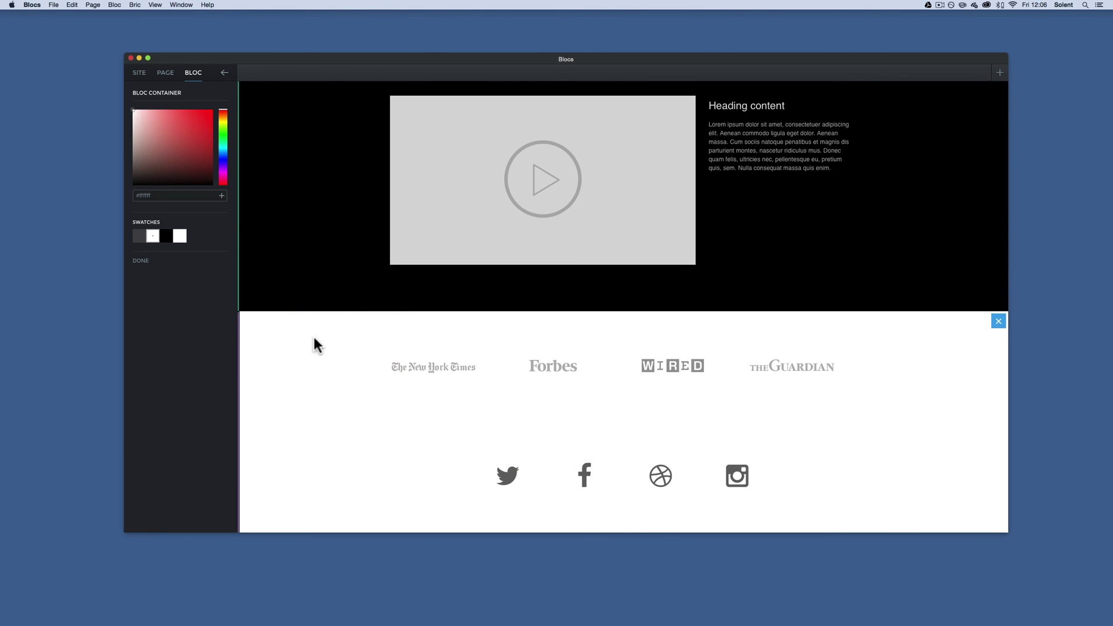
left_click(141, 261)
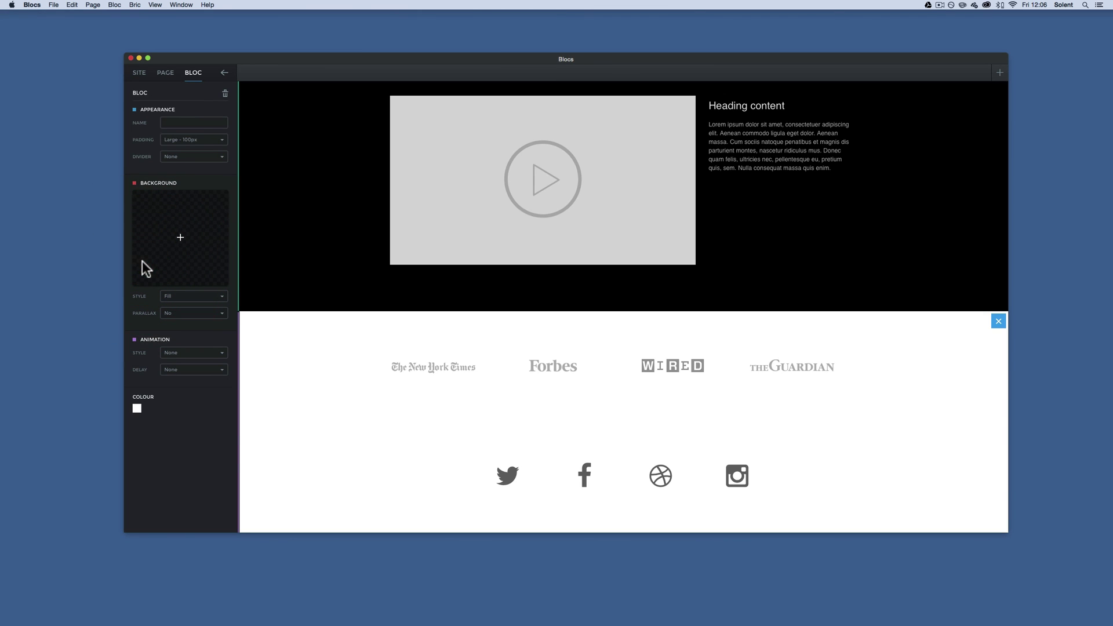
- Name the press-logo bloc news-bloc and the social-icons bloc social-bloc
left_click(168, 121)
type("news-bloc")
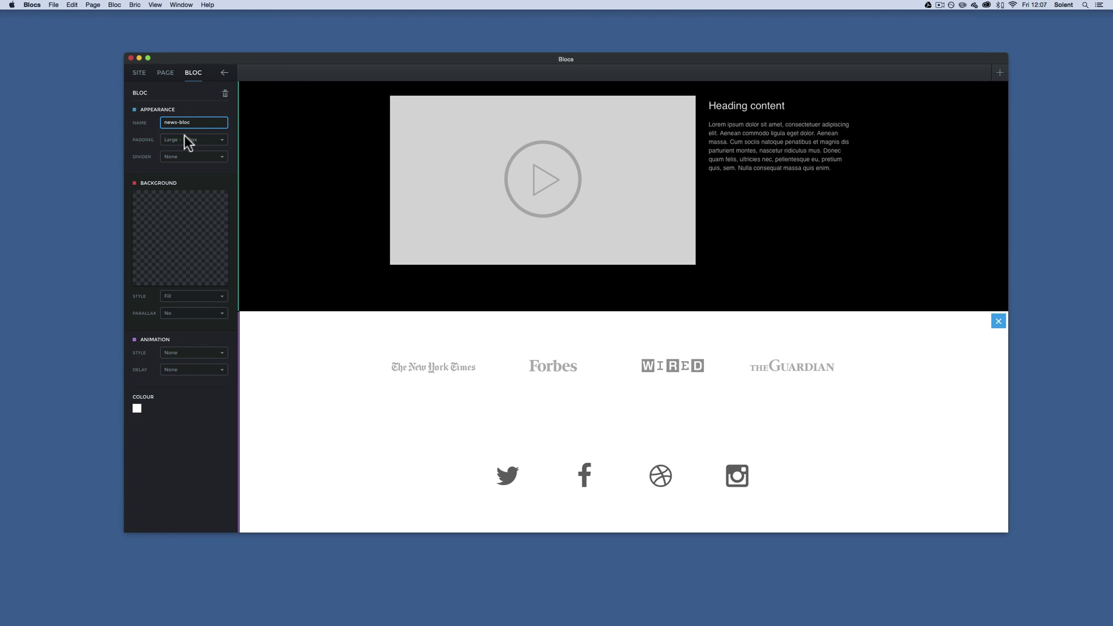
left_click(208, 170)
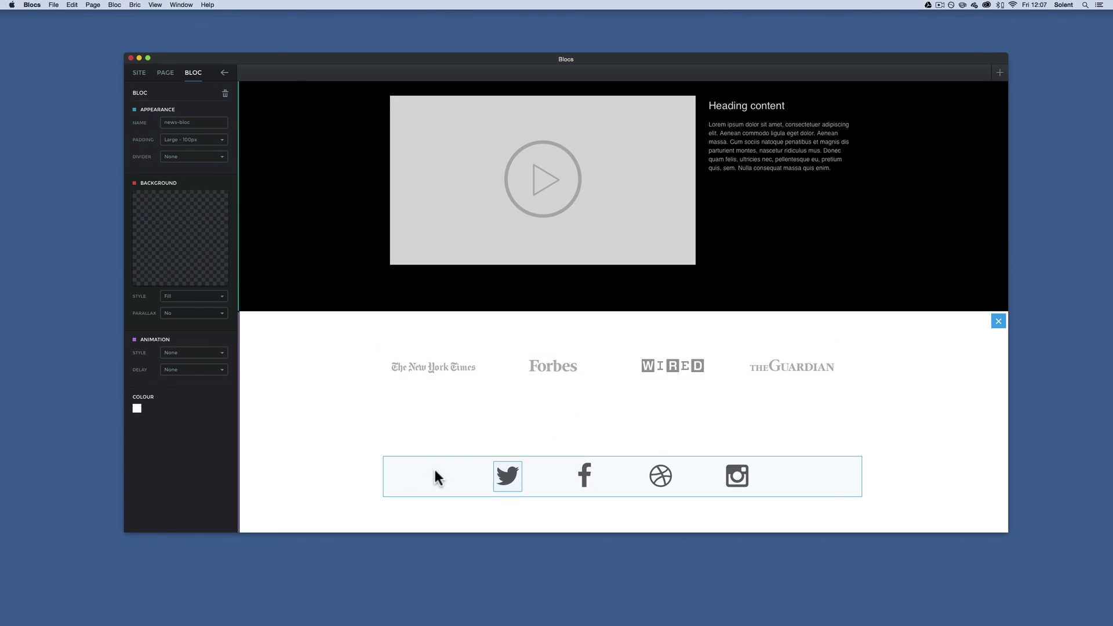
left_click(336, 472)
left_click(167, 122)
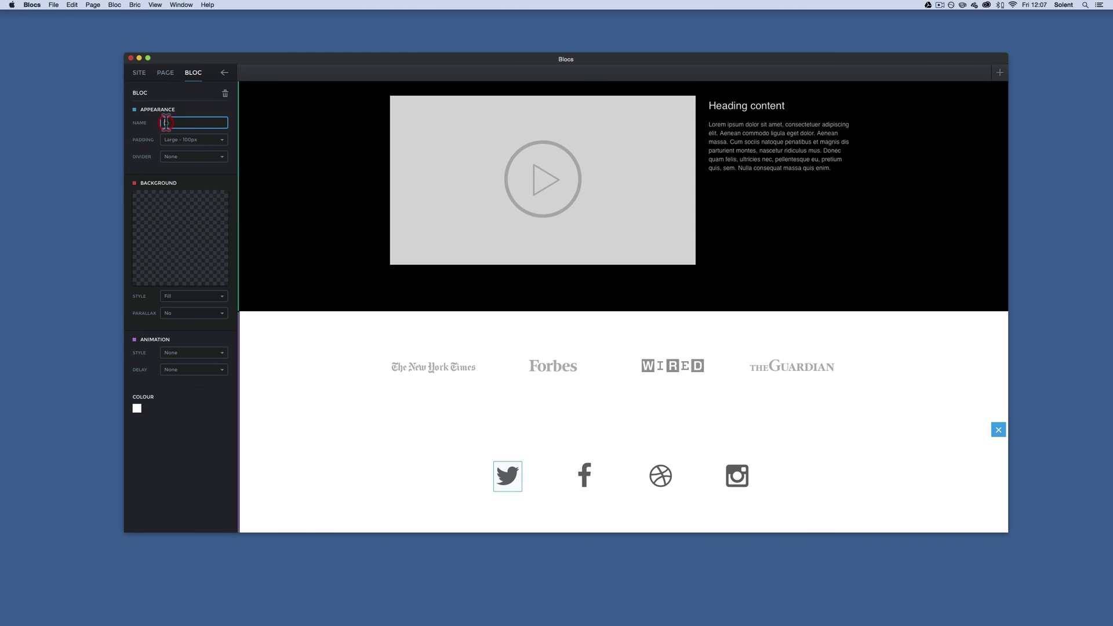
type("social-bloc")
left_click(189, 166)
- Give social-bloc an orange #ed710d background and set news-bloc back to white
left_click(364, 485)
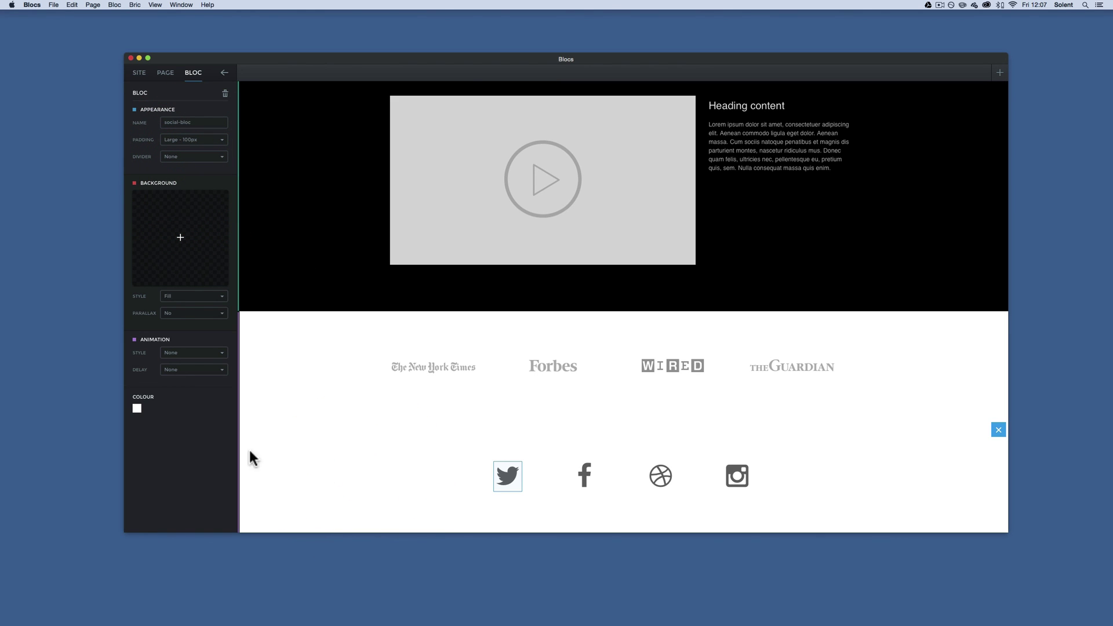
left_click(137, 409)
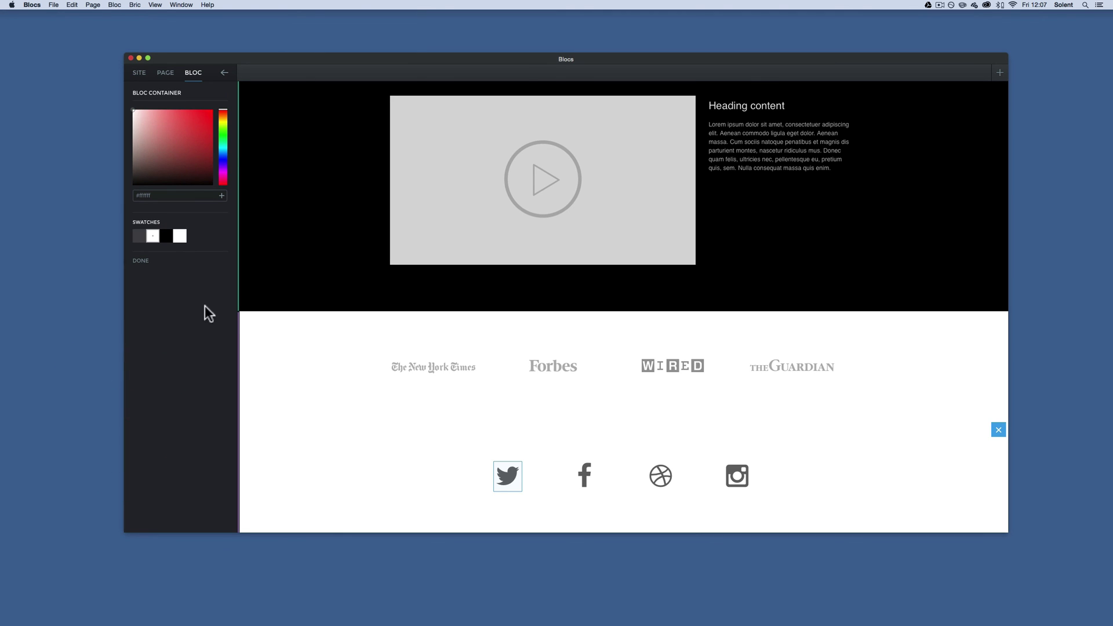
left_click(222, 114)
left_click_drag(225, 120, 223, 116)
left_click(208, 115)
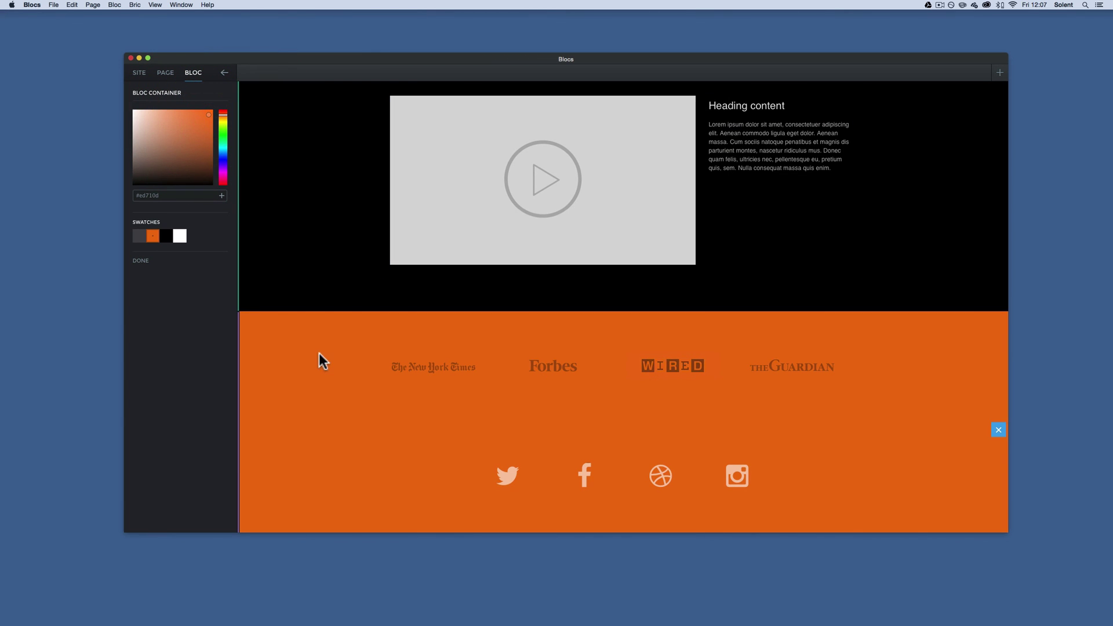
left_click(335, 337)
left_click(337, 337)
left_click(180, 239)
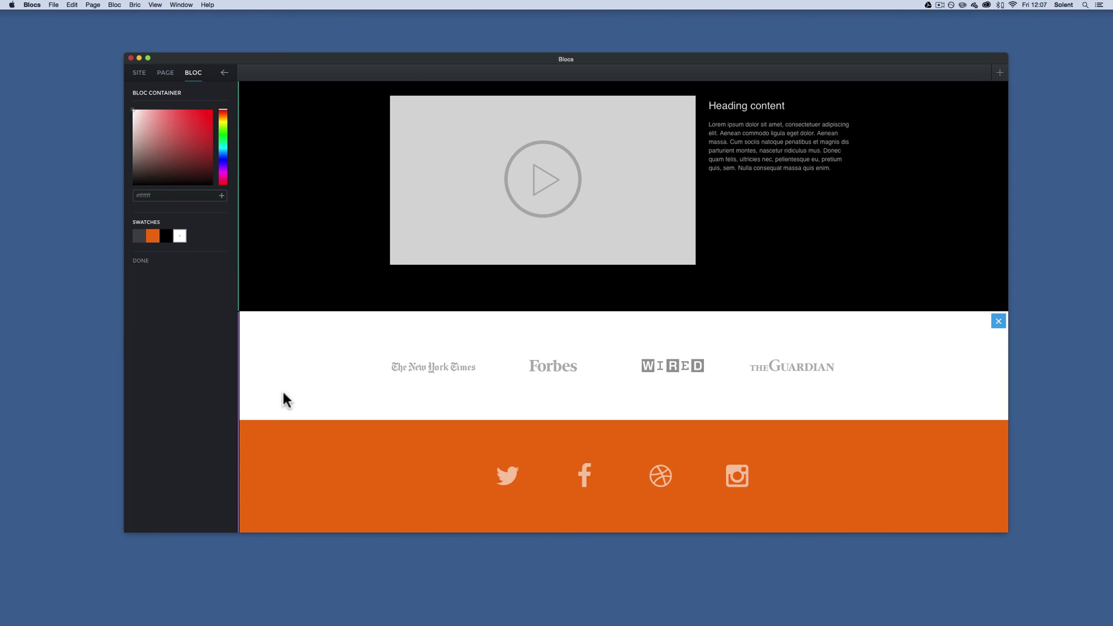
- Switch the orange image-card bloc below the hero back to a white background
scroll(283, 393, "up", 10)
scroll(284, 371, "down", 1)
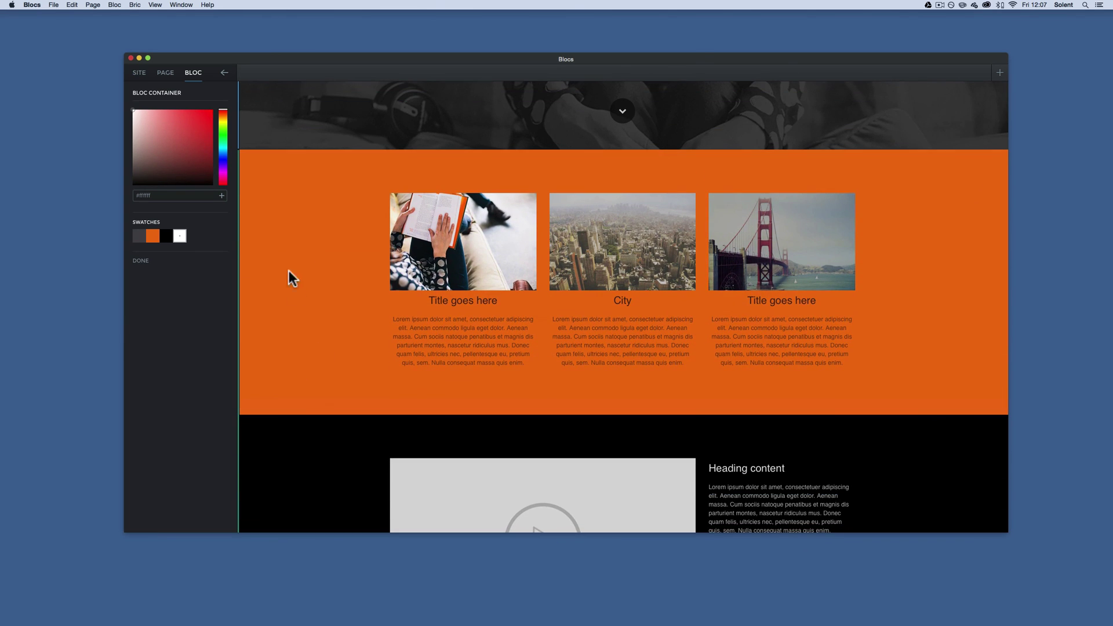
left_click(330, 263)
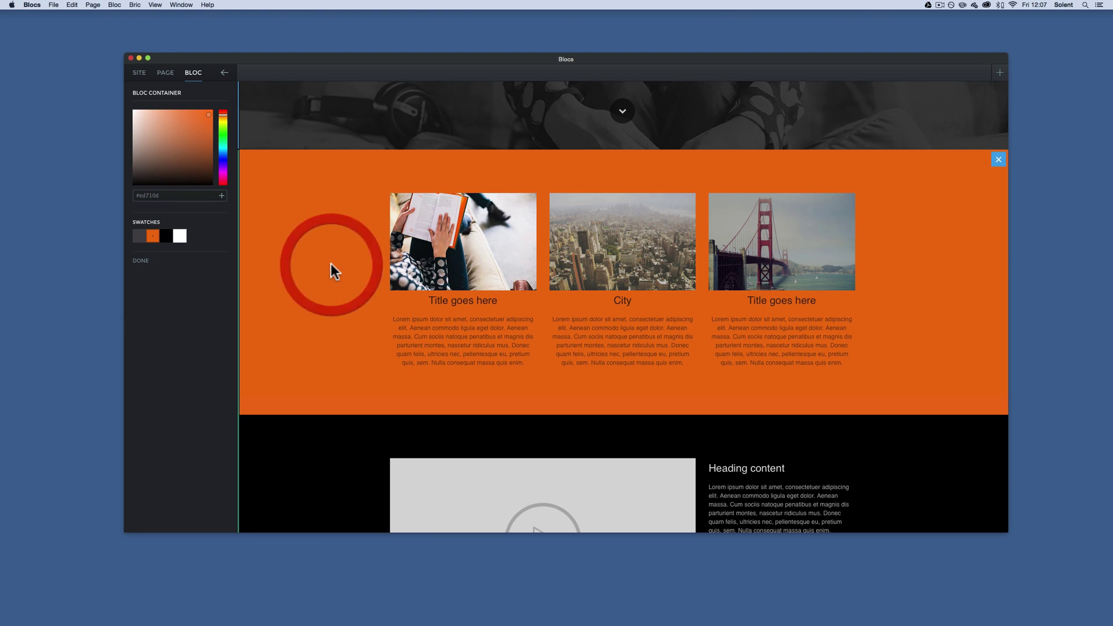
left_click(179, 236)
scroll(280, 259, "down", 10)
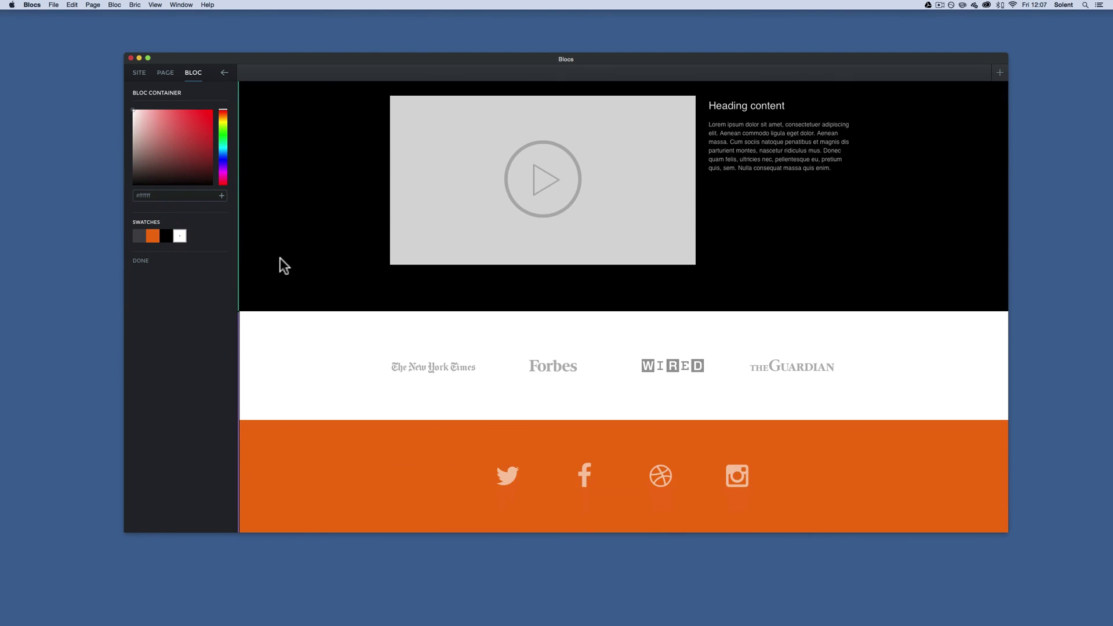
scroll(280, 258, "up", 15)
scroll(280, 259, "down", 5)
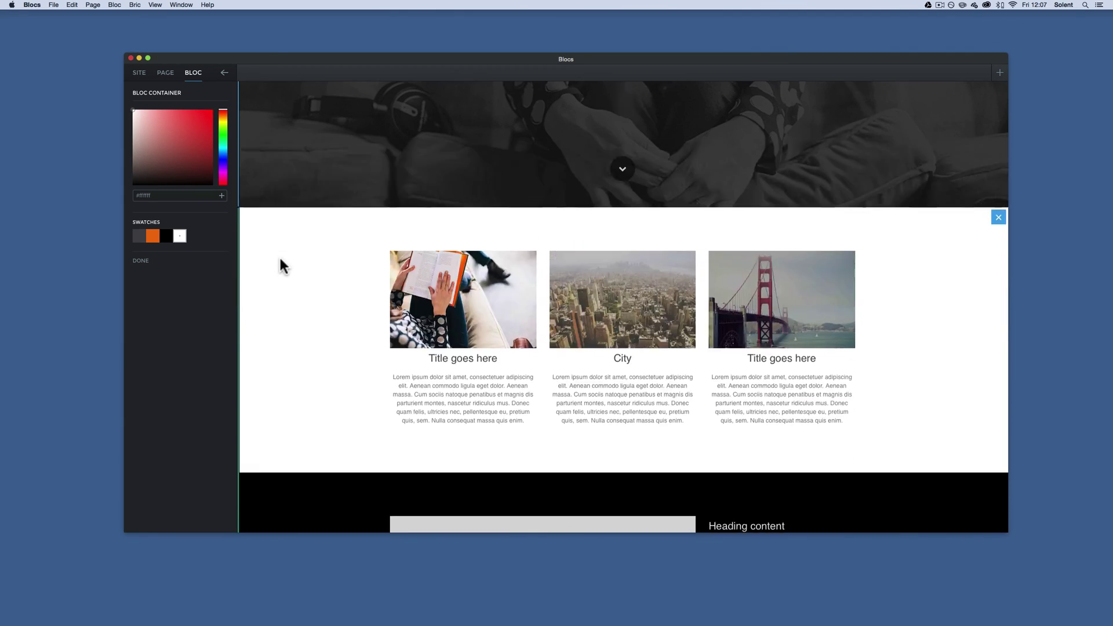
scroll(280, 258, "up", 10)
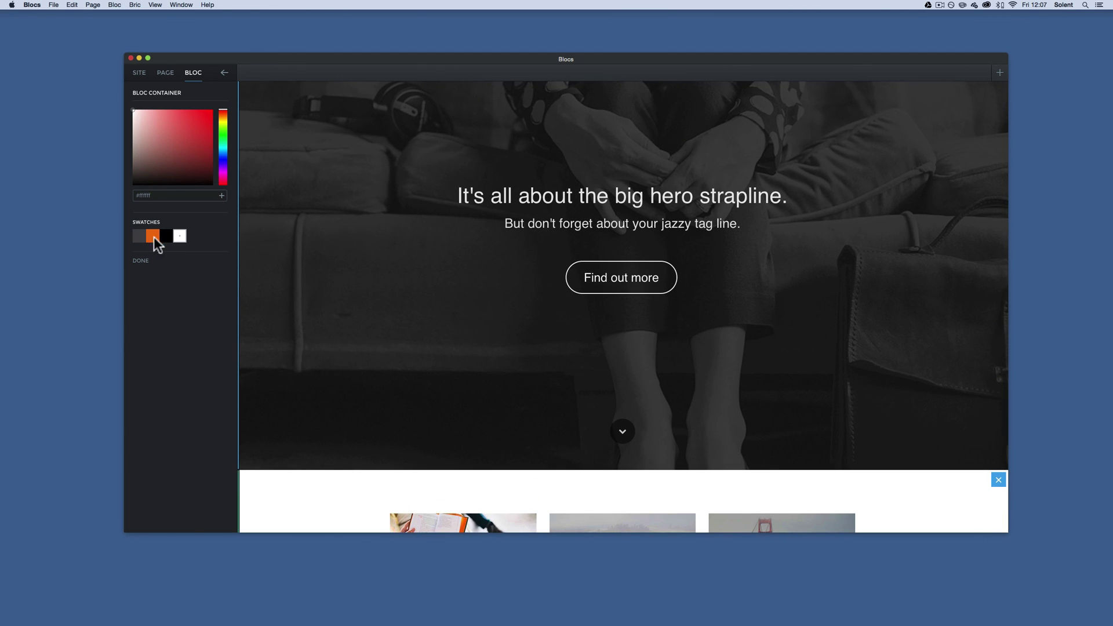
scroll(335, 262, "down", 10)
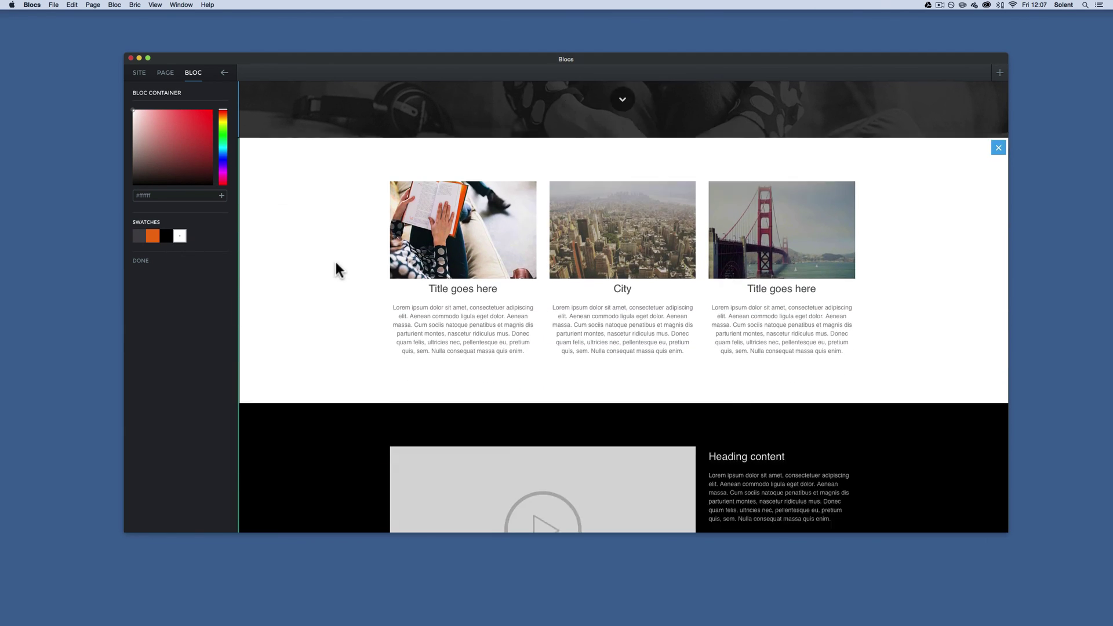
scroll(336, 264, "down", 10)
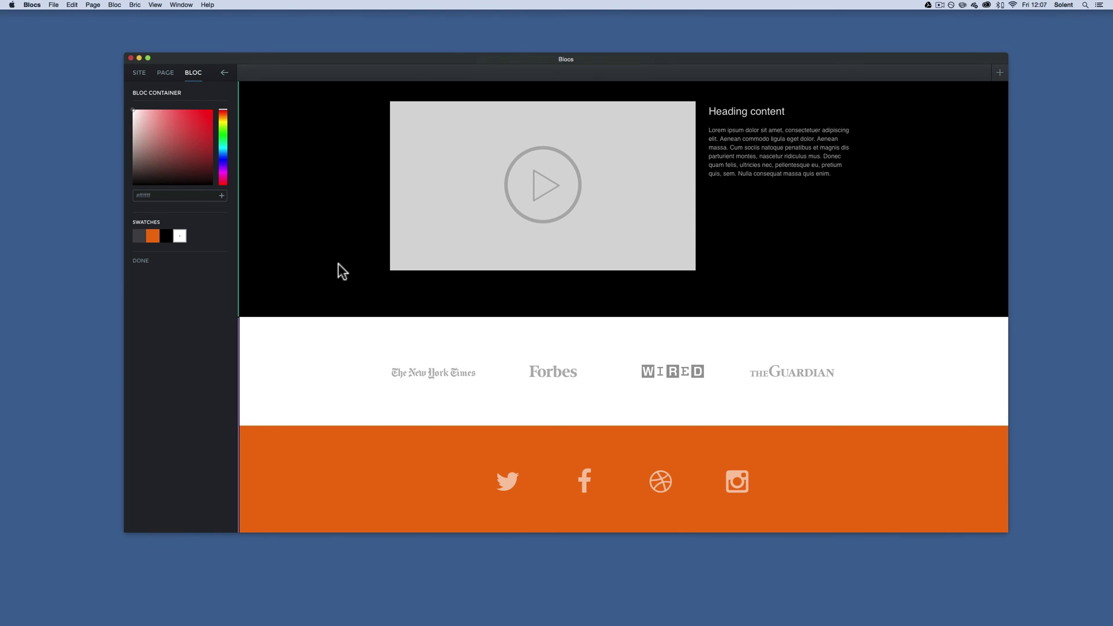
- Export the project as My Site into the blocssite folder and close the Blocs window
left_click(55, 5)
left_click(93, 92)
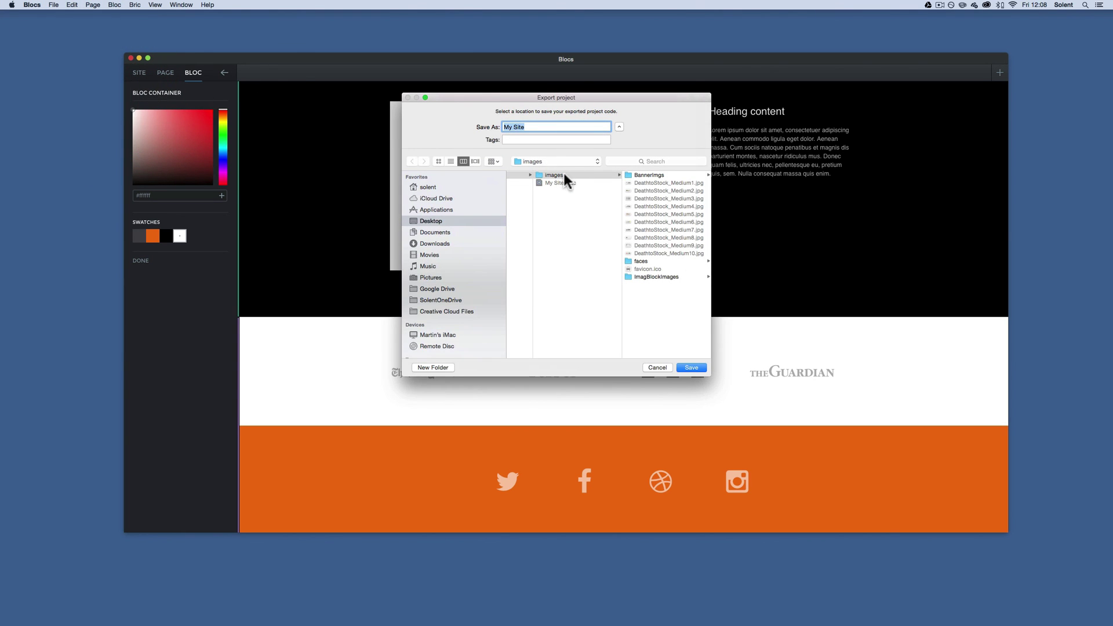
left_click(557, 189)
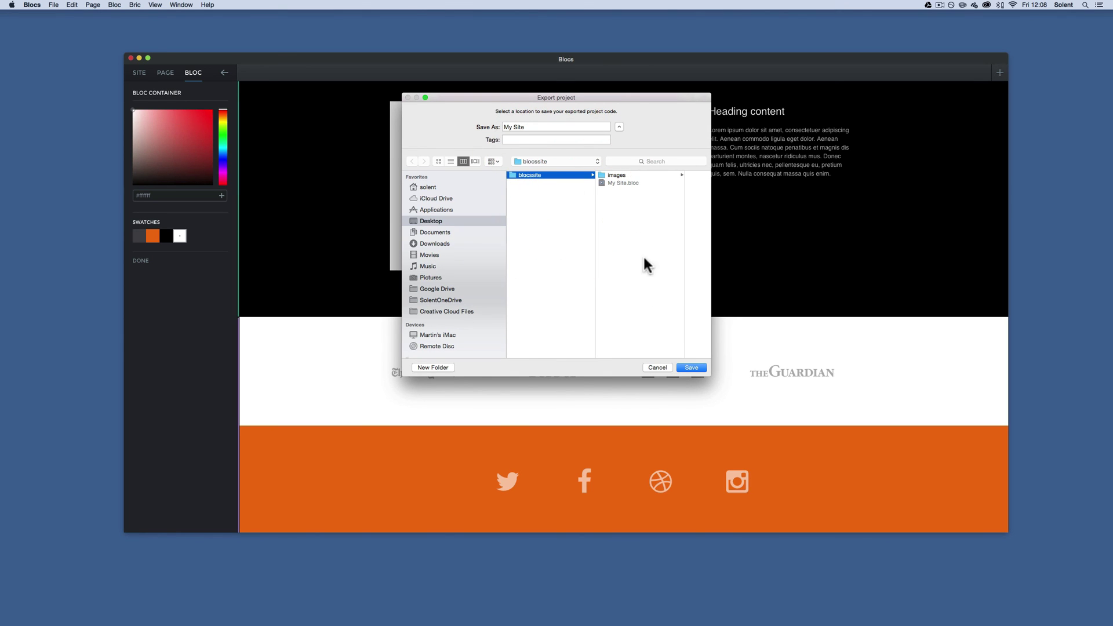
left_click(698, 369)
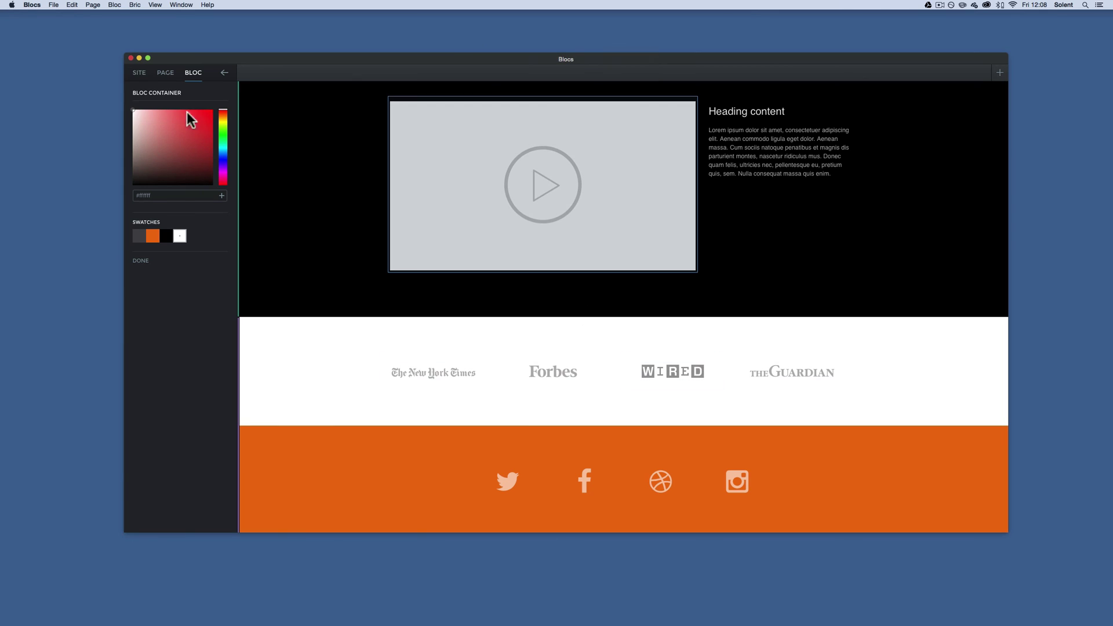
left_click(131, 58)
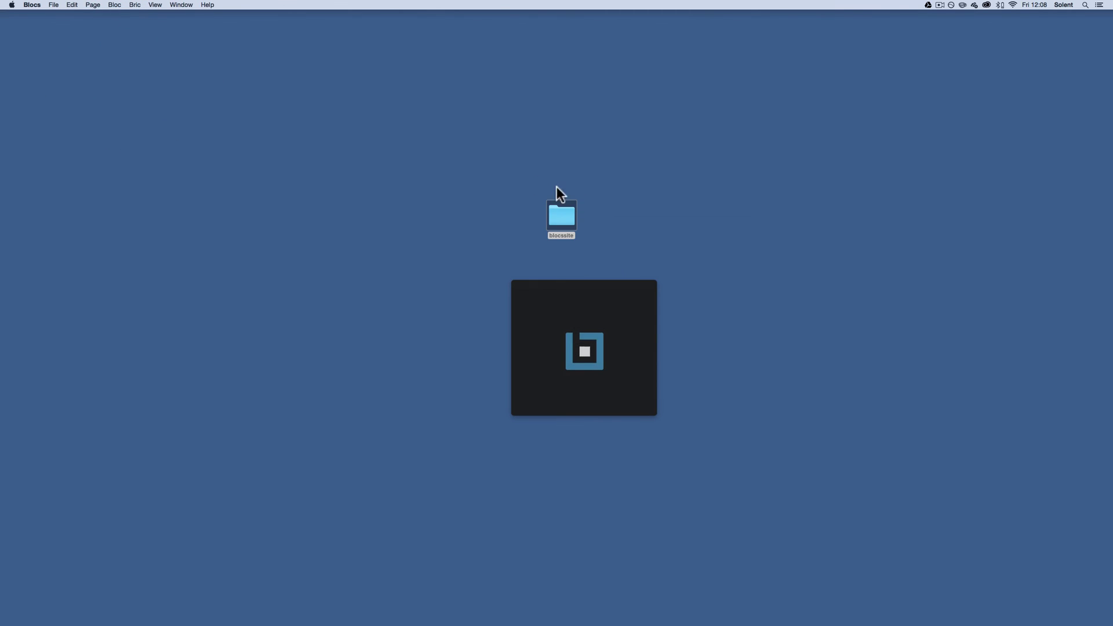
- Open the exported index.html from blocssite > My Site in Google Chrome
double_click(561, 216)
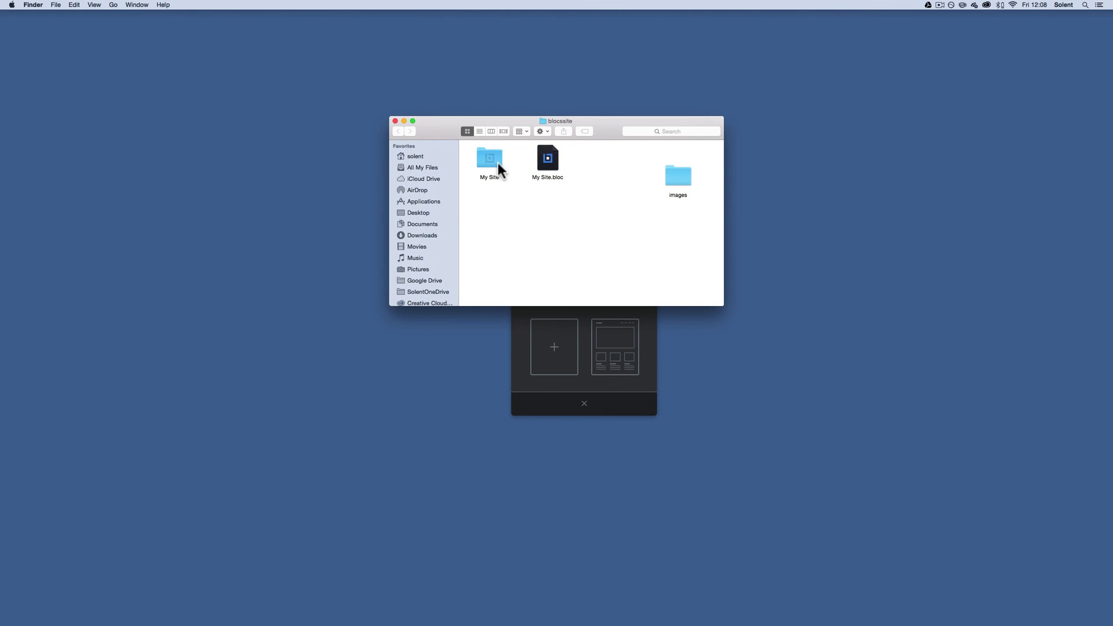
double_click(487, 163)
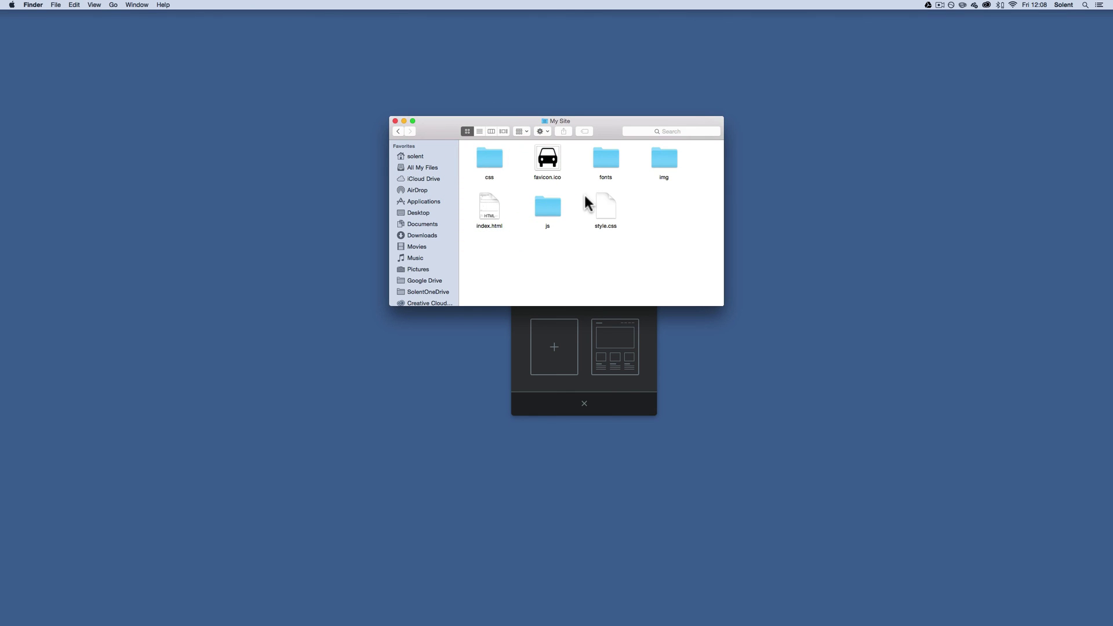
left_click_drag(482, 204, 119, 620)
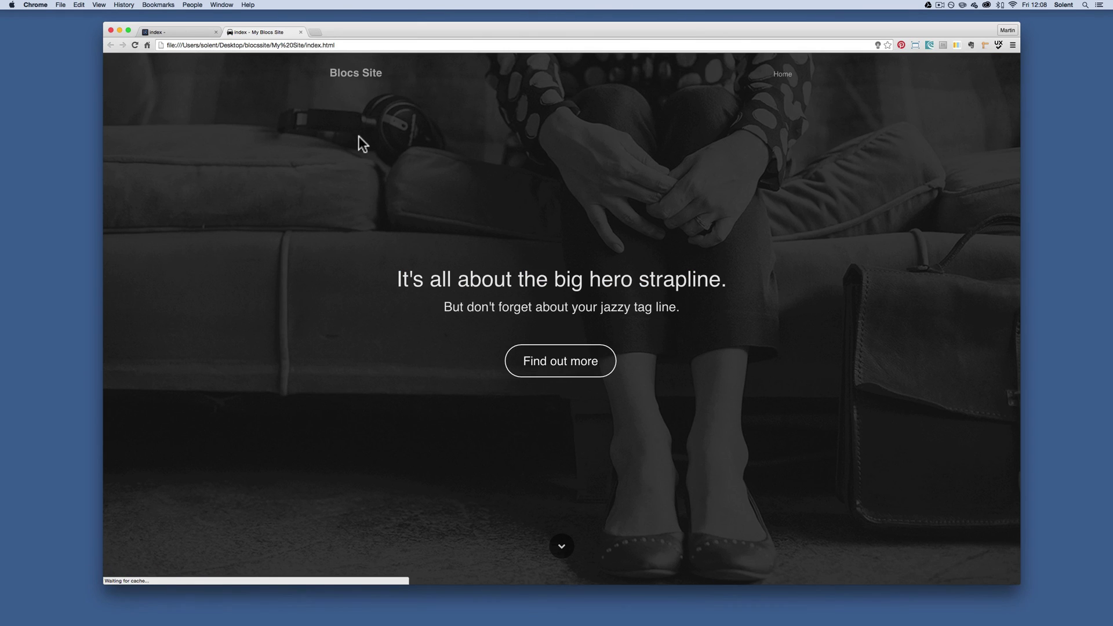
- Play the black bloc's embedded video for a few seconds, then pause it
scroll(358, 136, "down", 5)
scroll(359, 136, "down", 10)
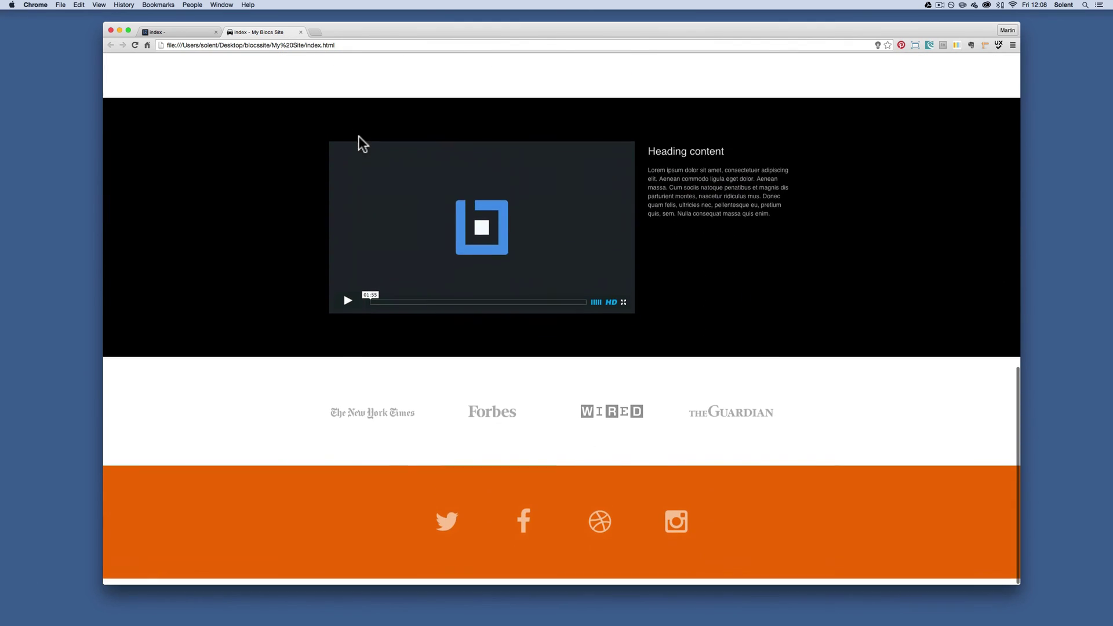
left_click(348, 307)
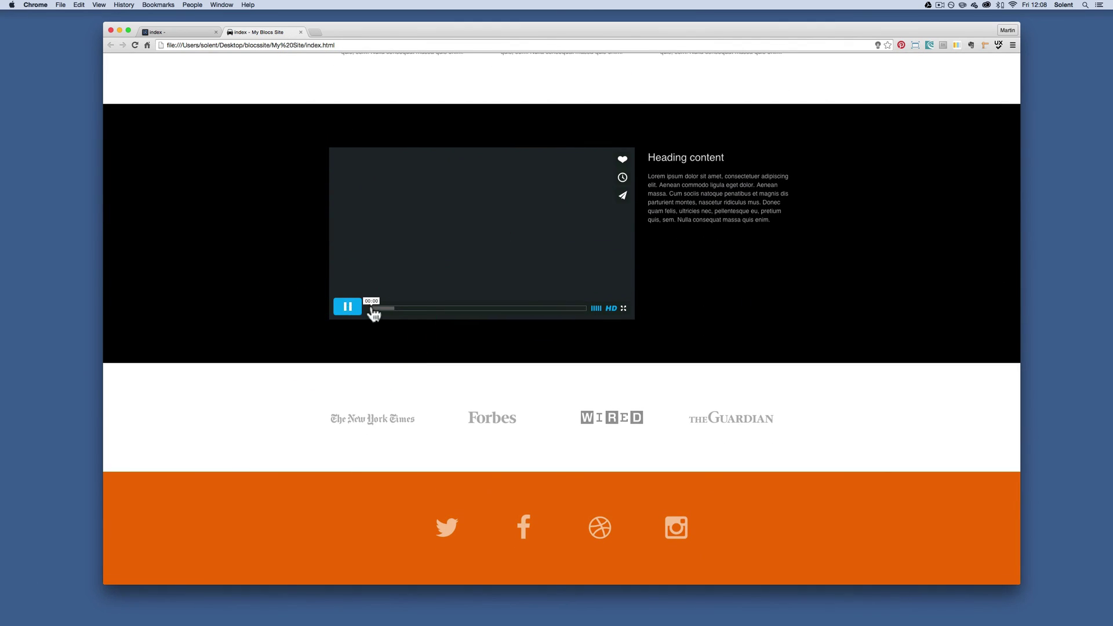
left_click(348, 307)
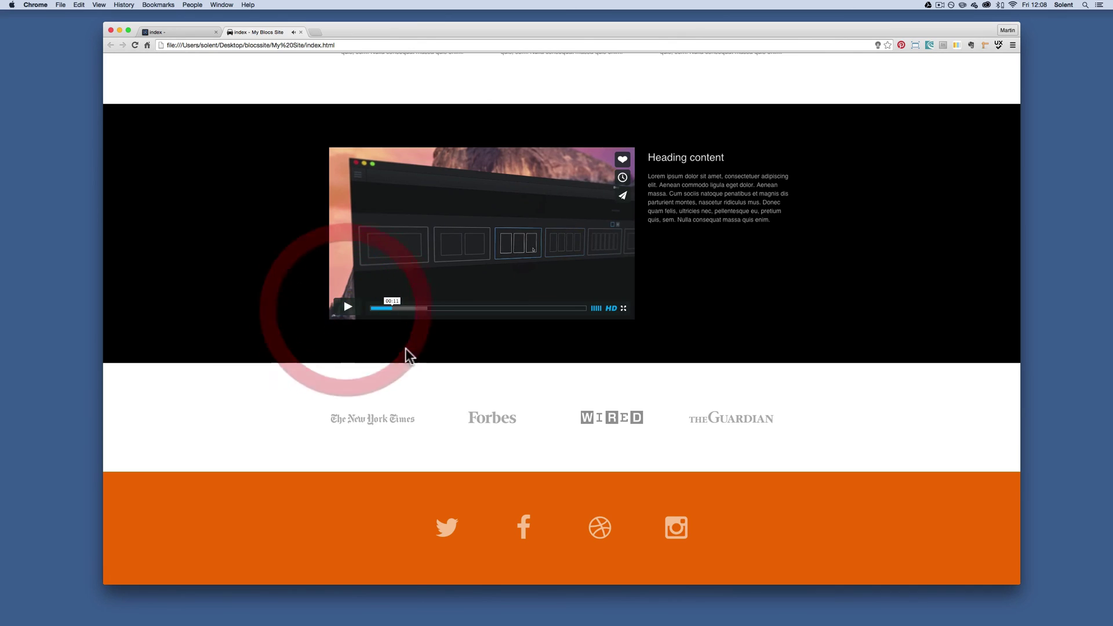